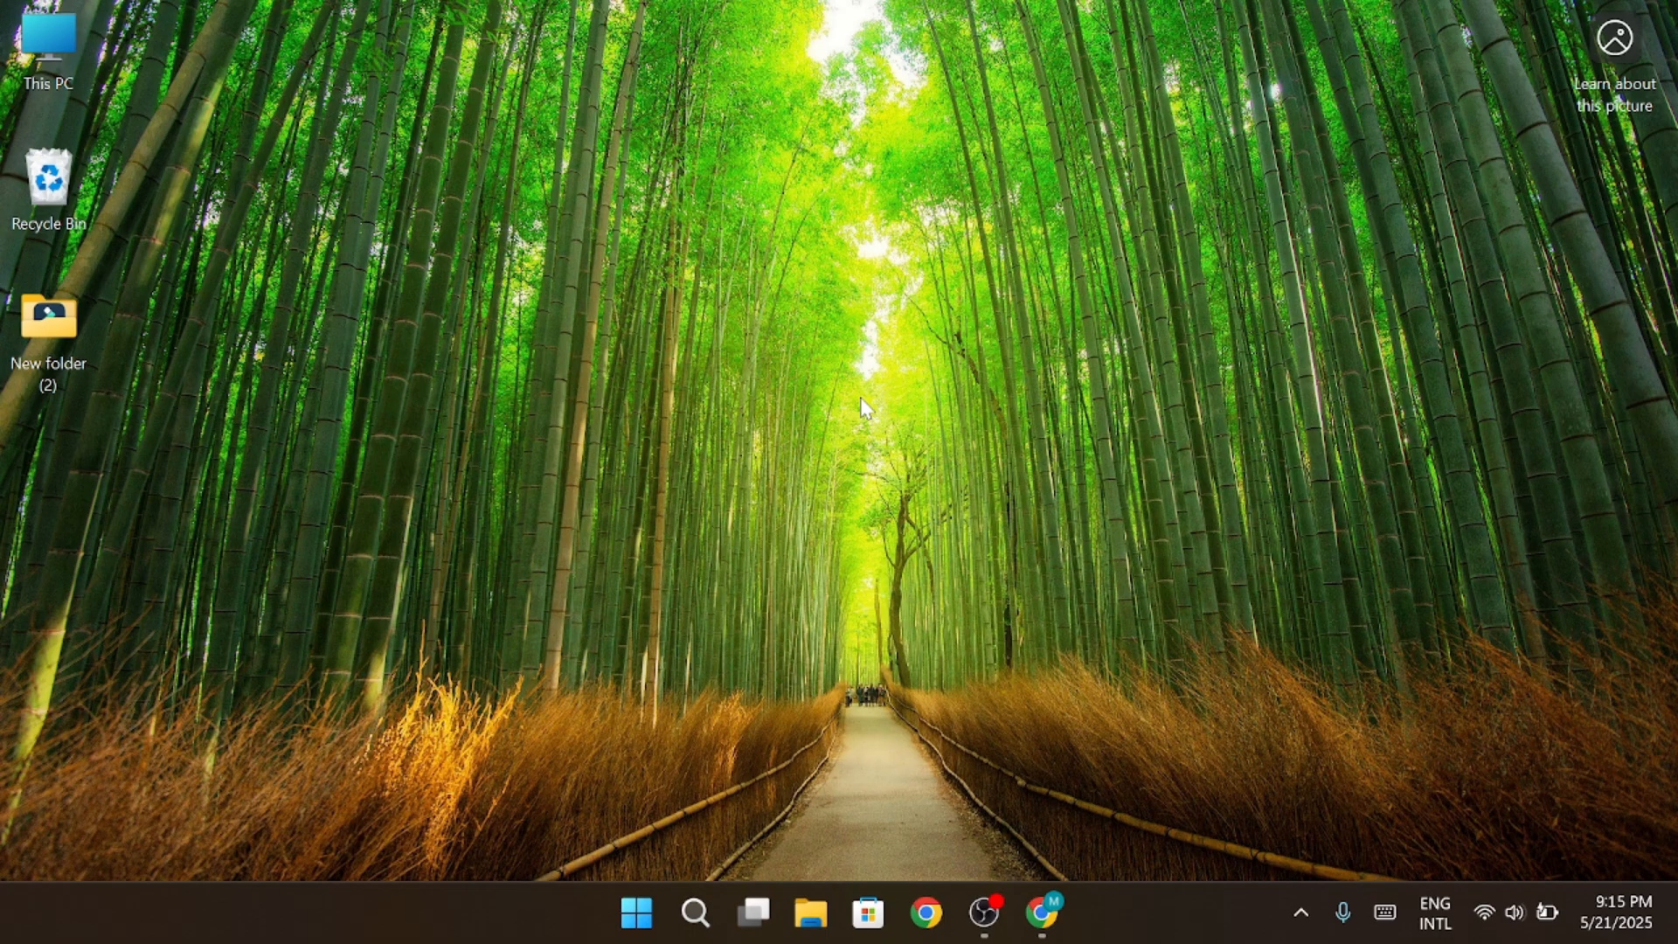
Switch to Canva in Chrome and search the templates for "landing page"
left_click(1041, 912)
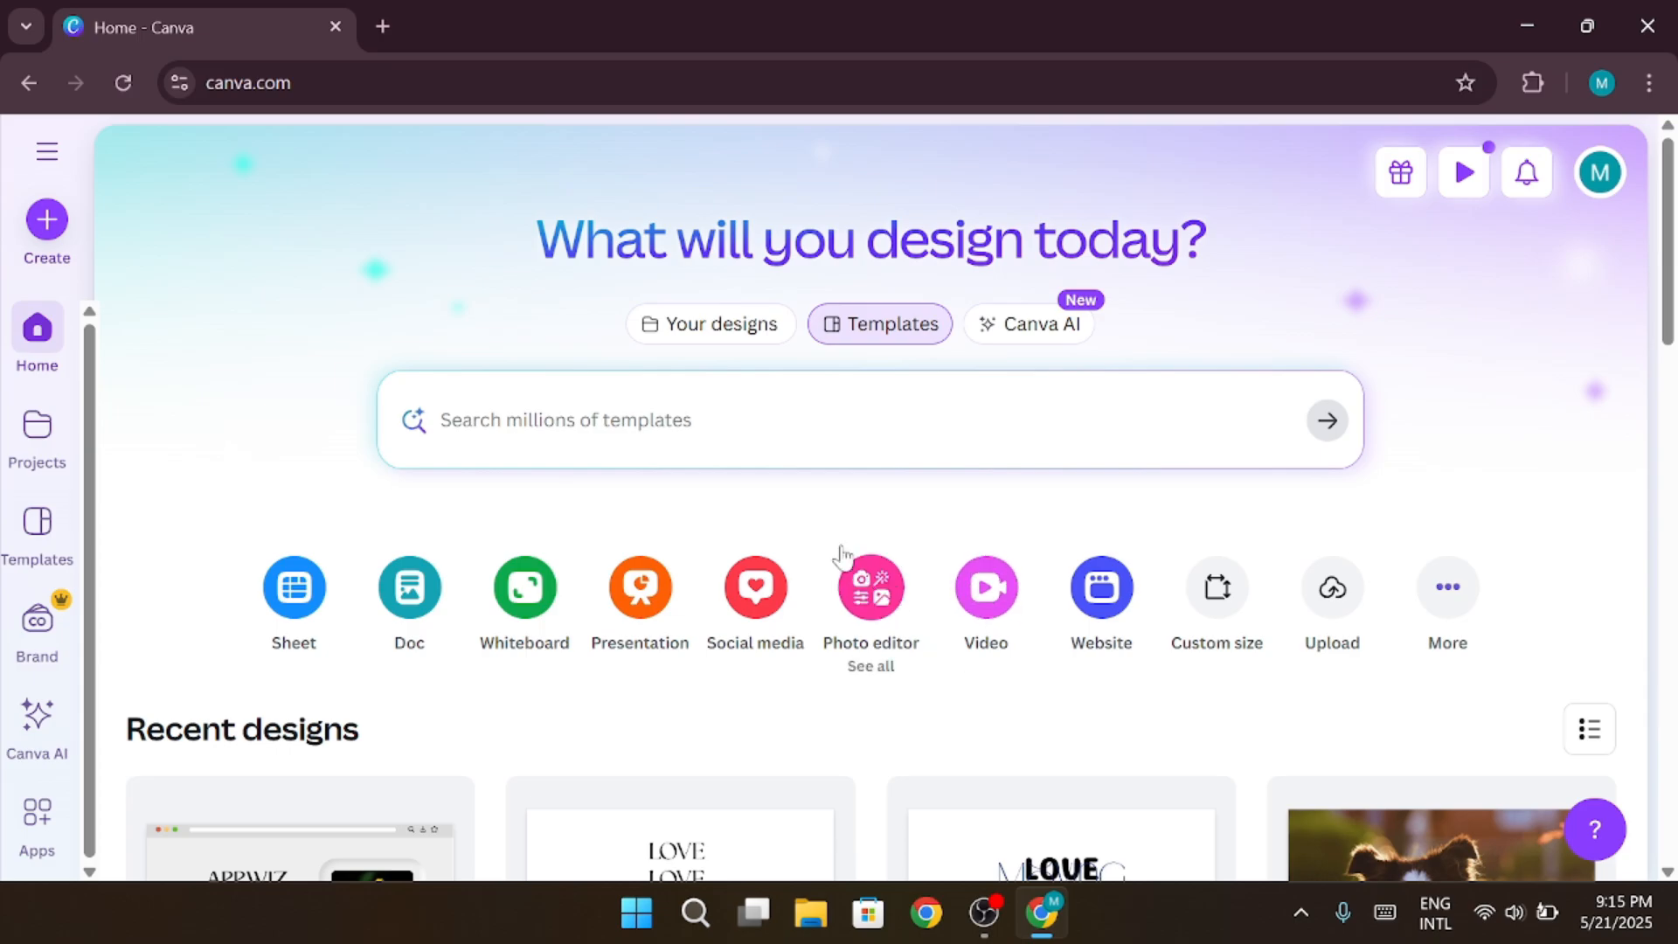
left_click(730, 448)
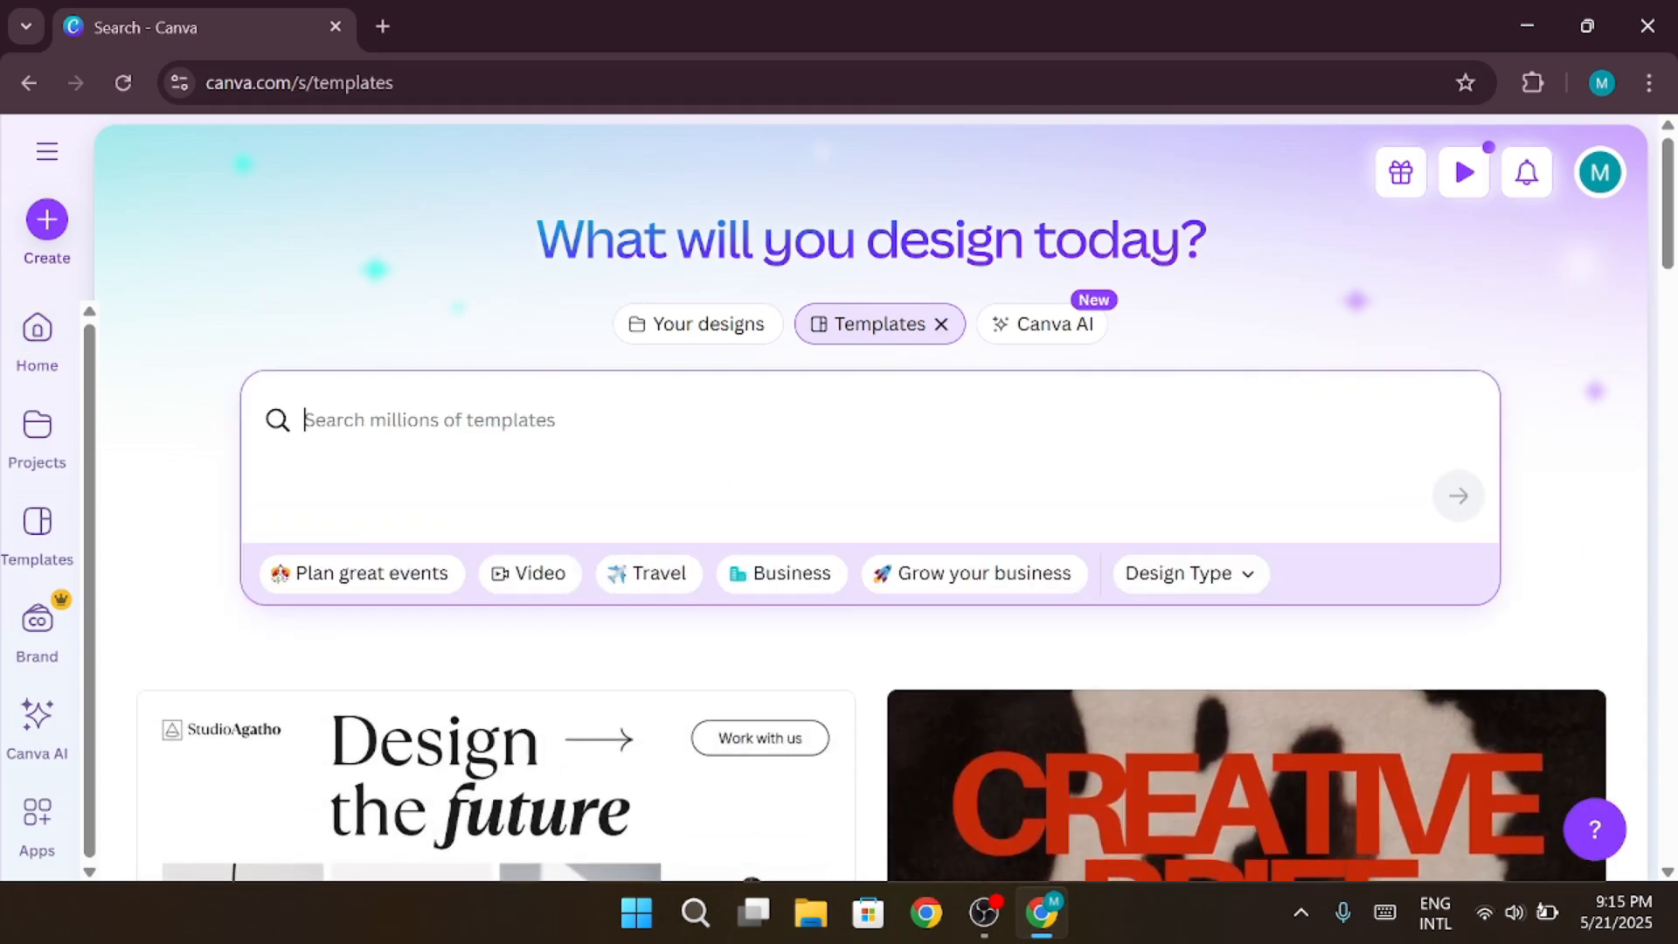
type("landing page")
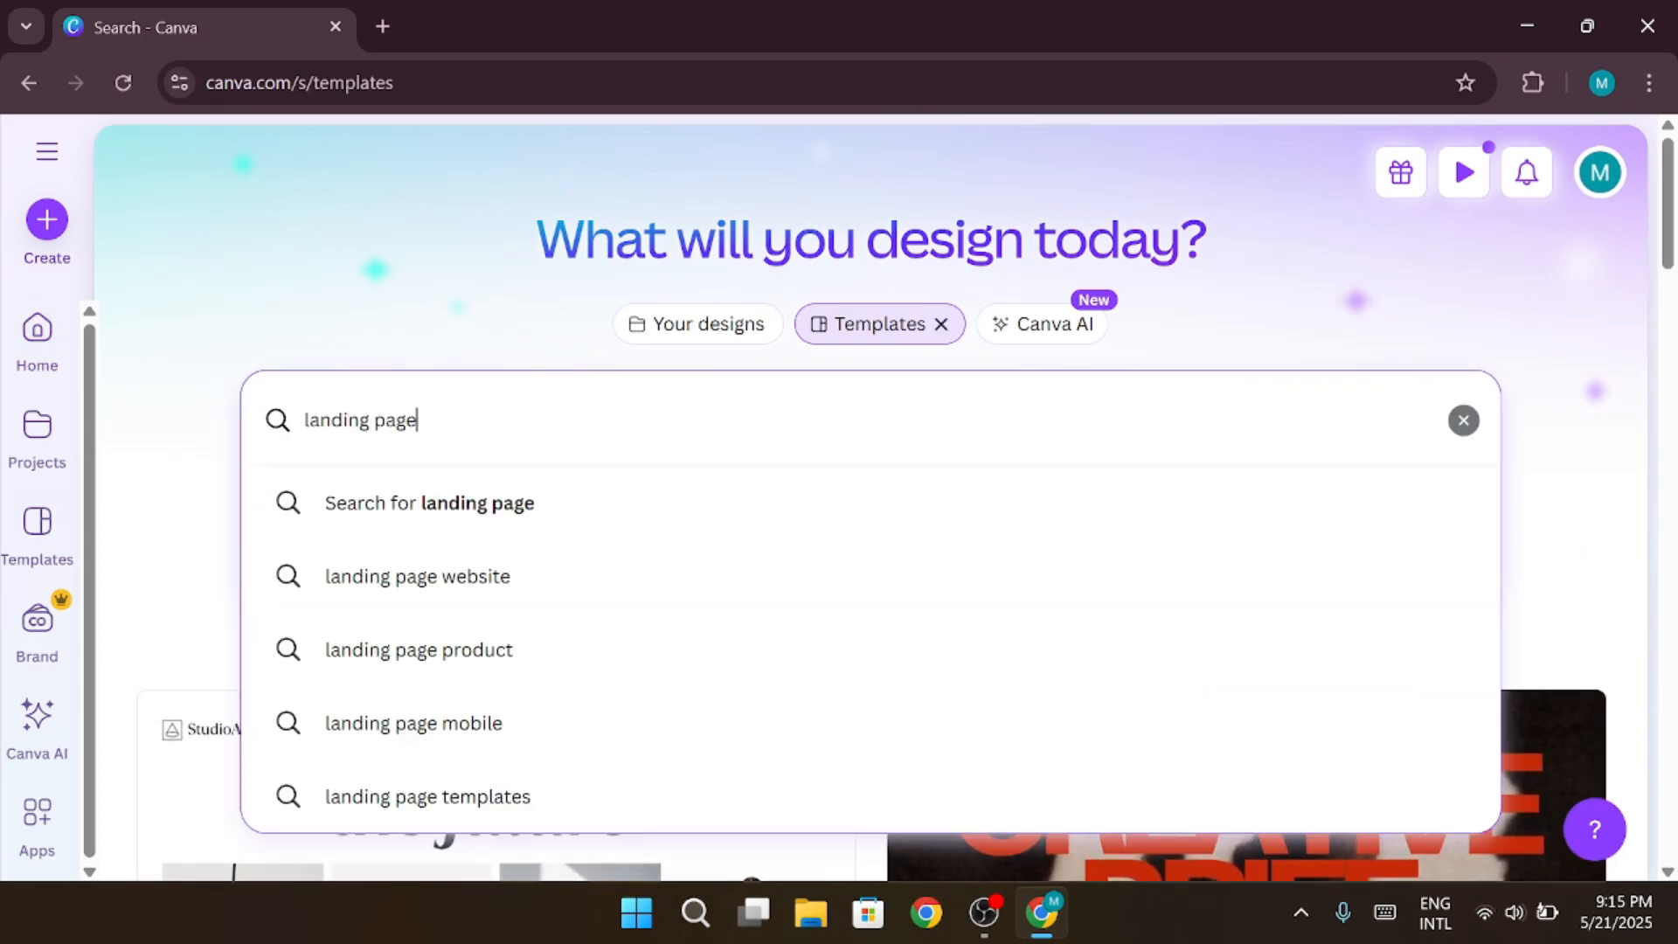
left_click(659, 492)
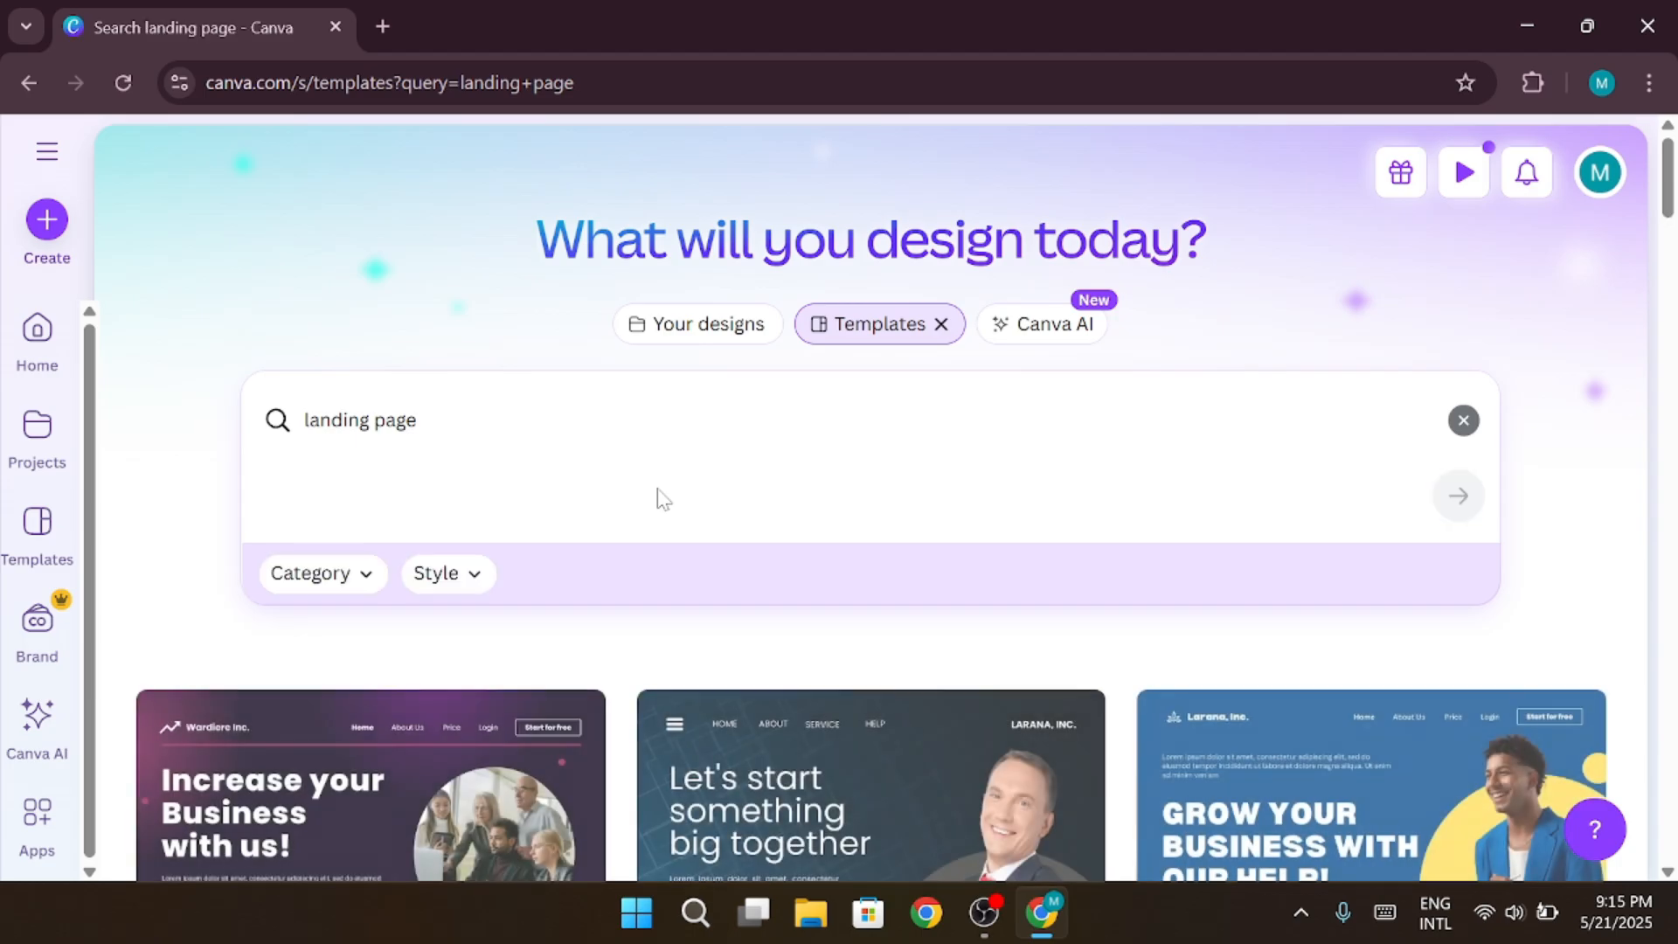
scroll(655, 495, "down", 3)
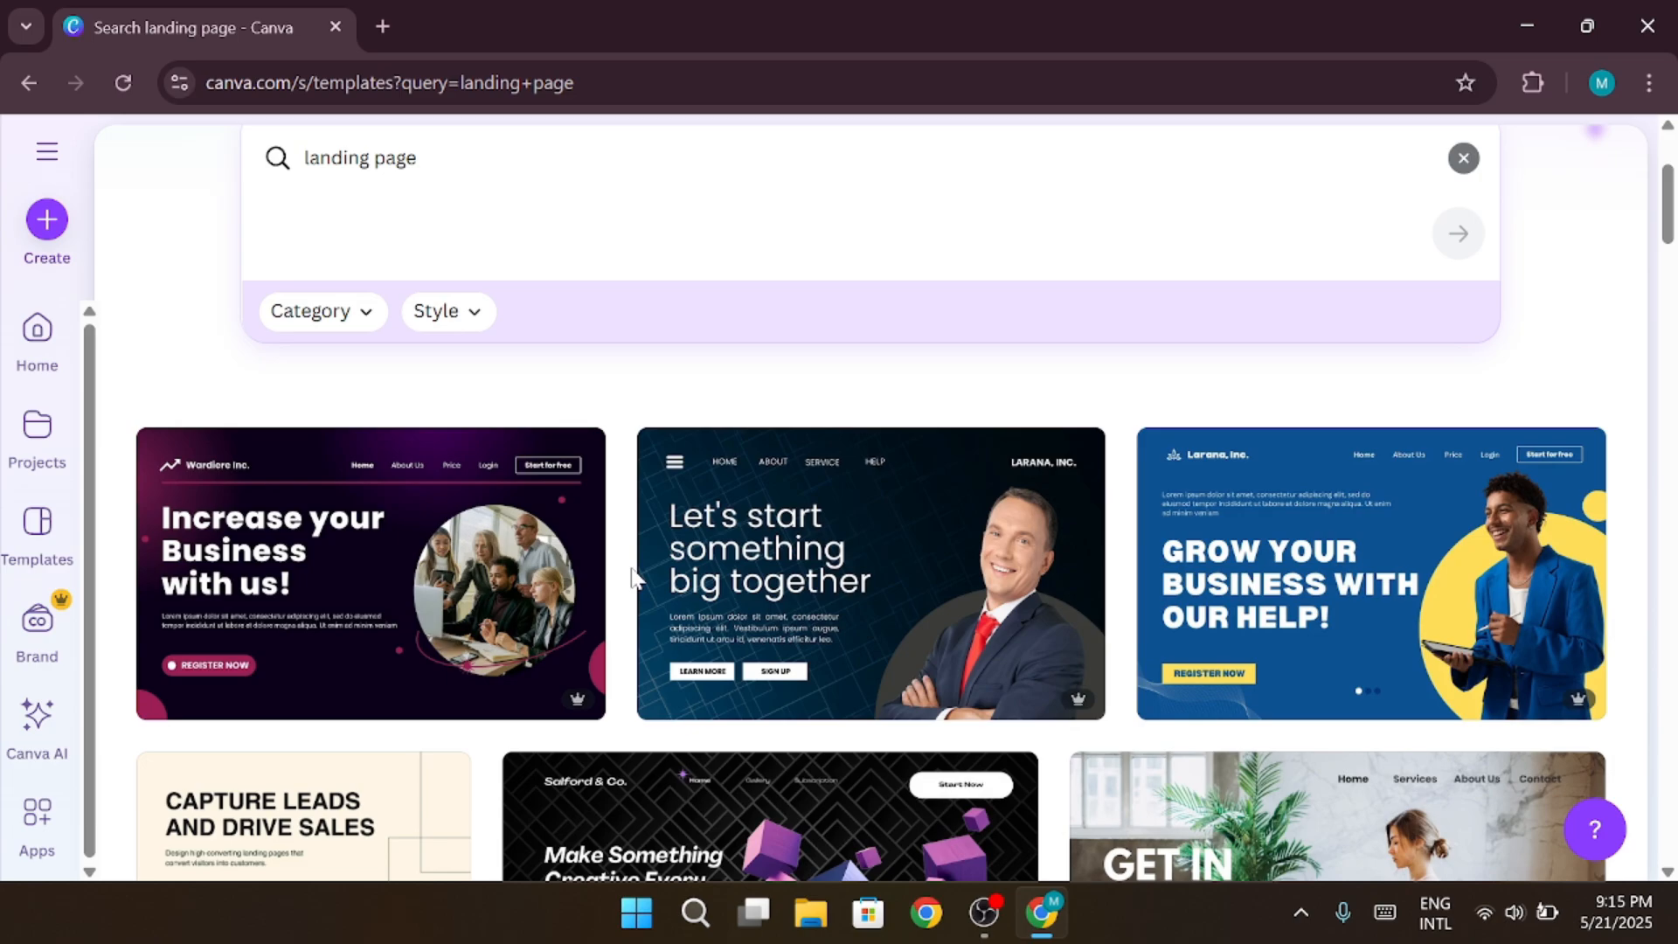
Browse the results and open the Beige Neutral Interior Design Landing Page Desktop Prototype template for customizing
middle_click(113, 536)
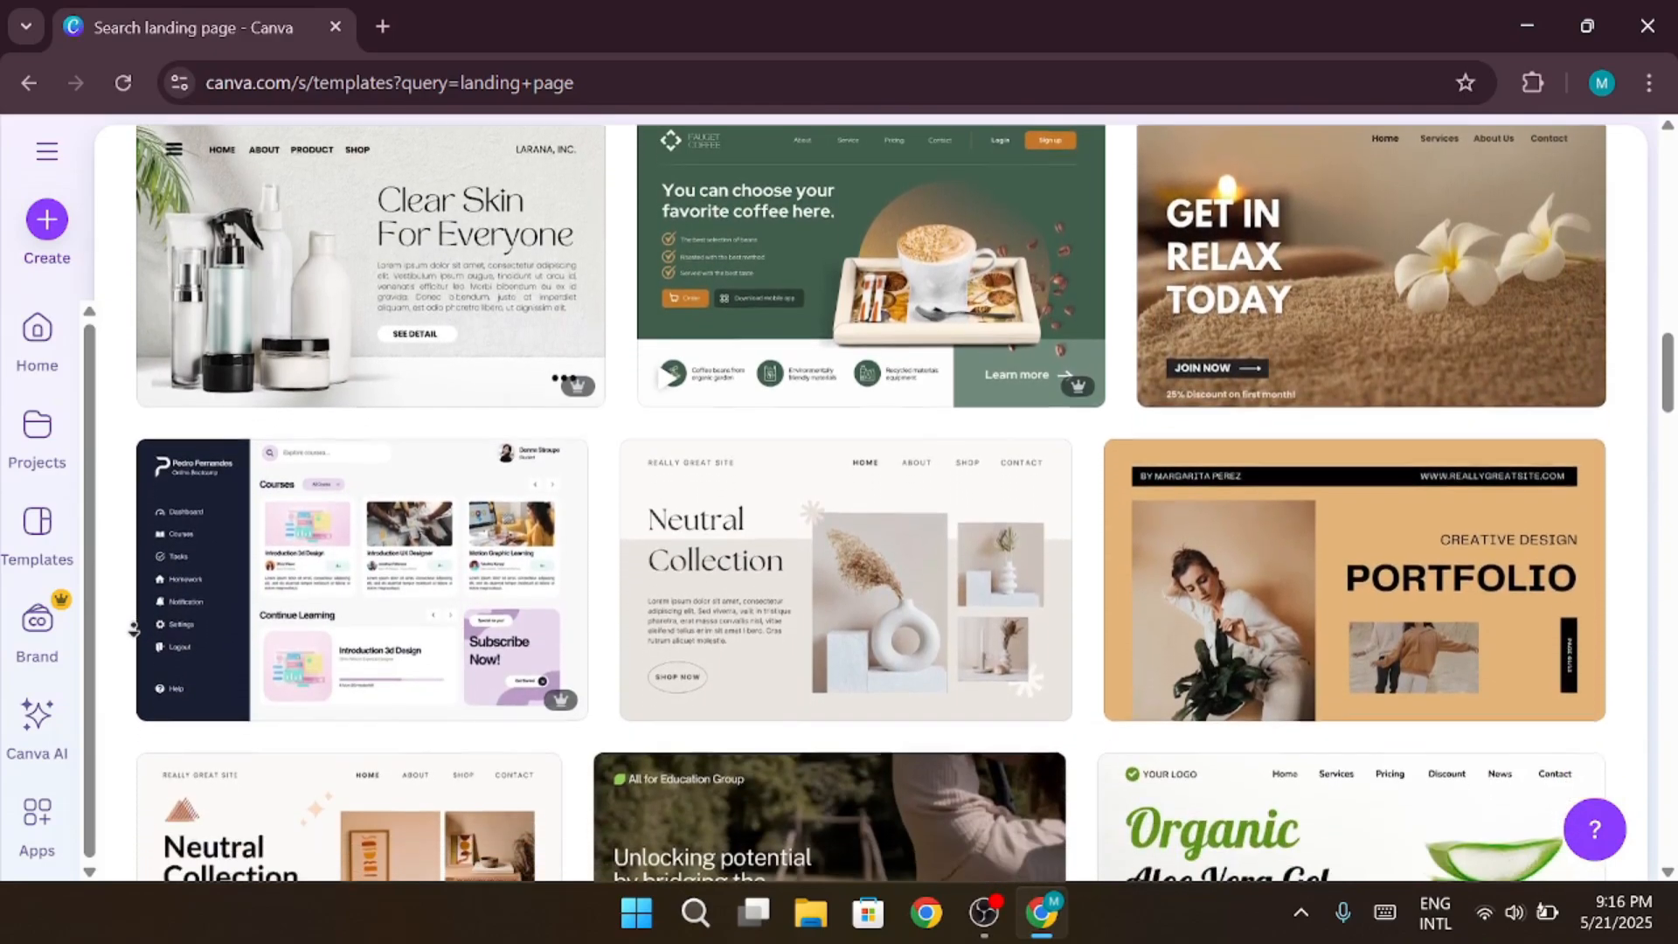
left_click(816, 558)
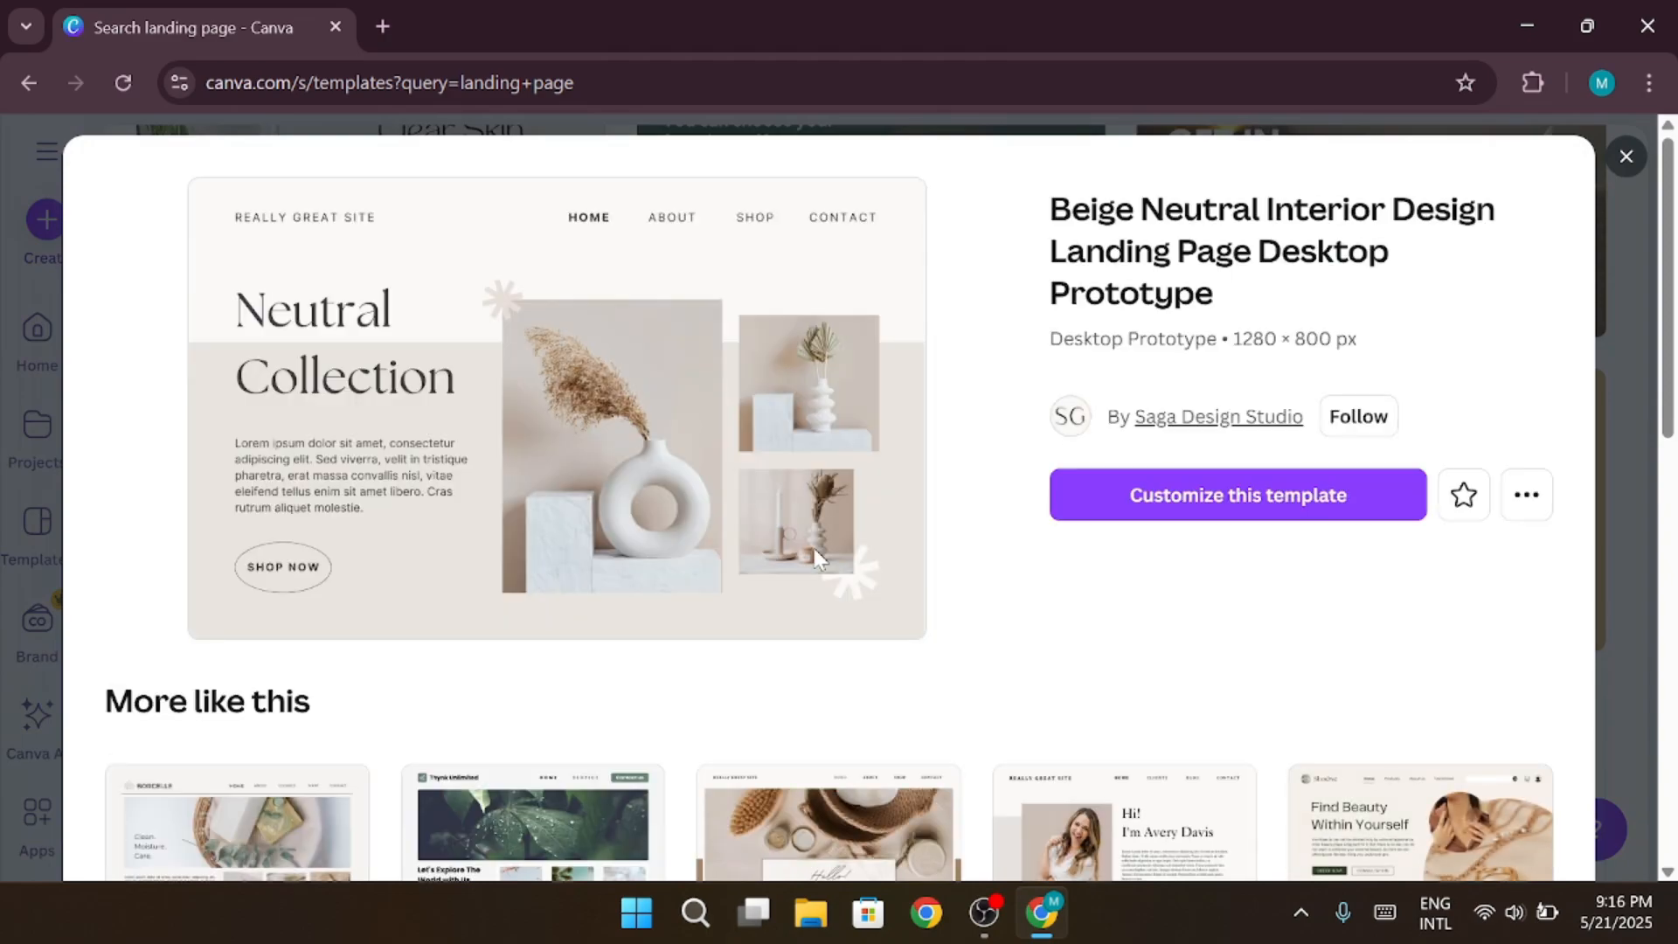
left_click(1201, 525)
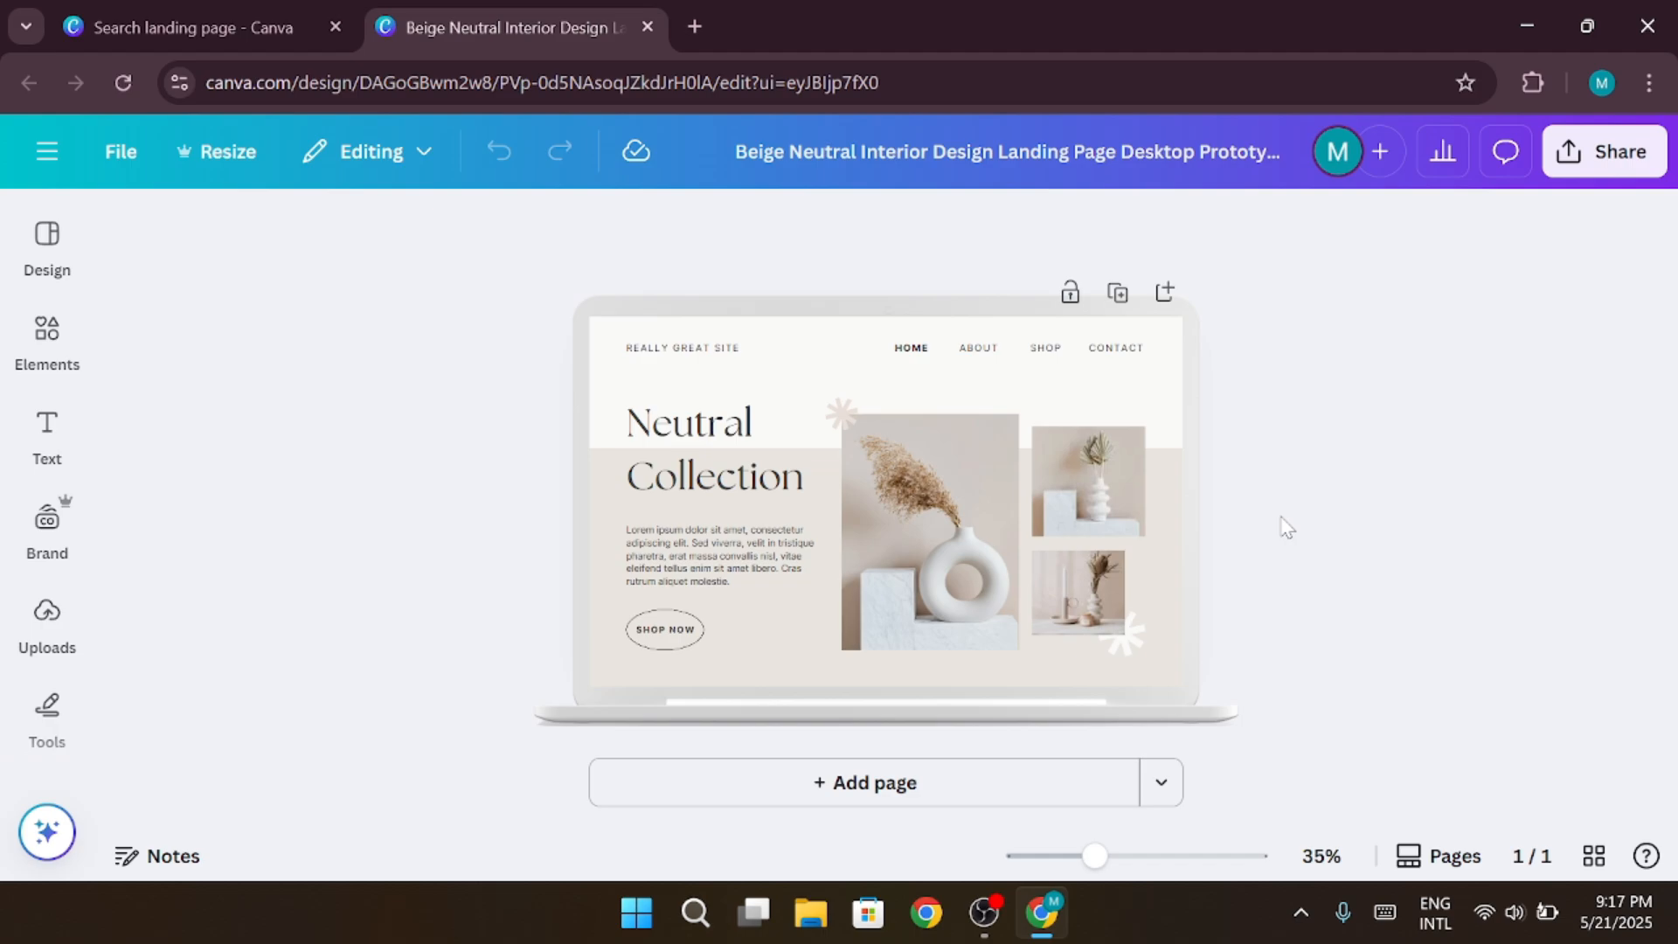
Replace the "Neutral Collection" heading text with "AppWiz"
left_click(724, 456)
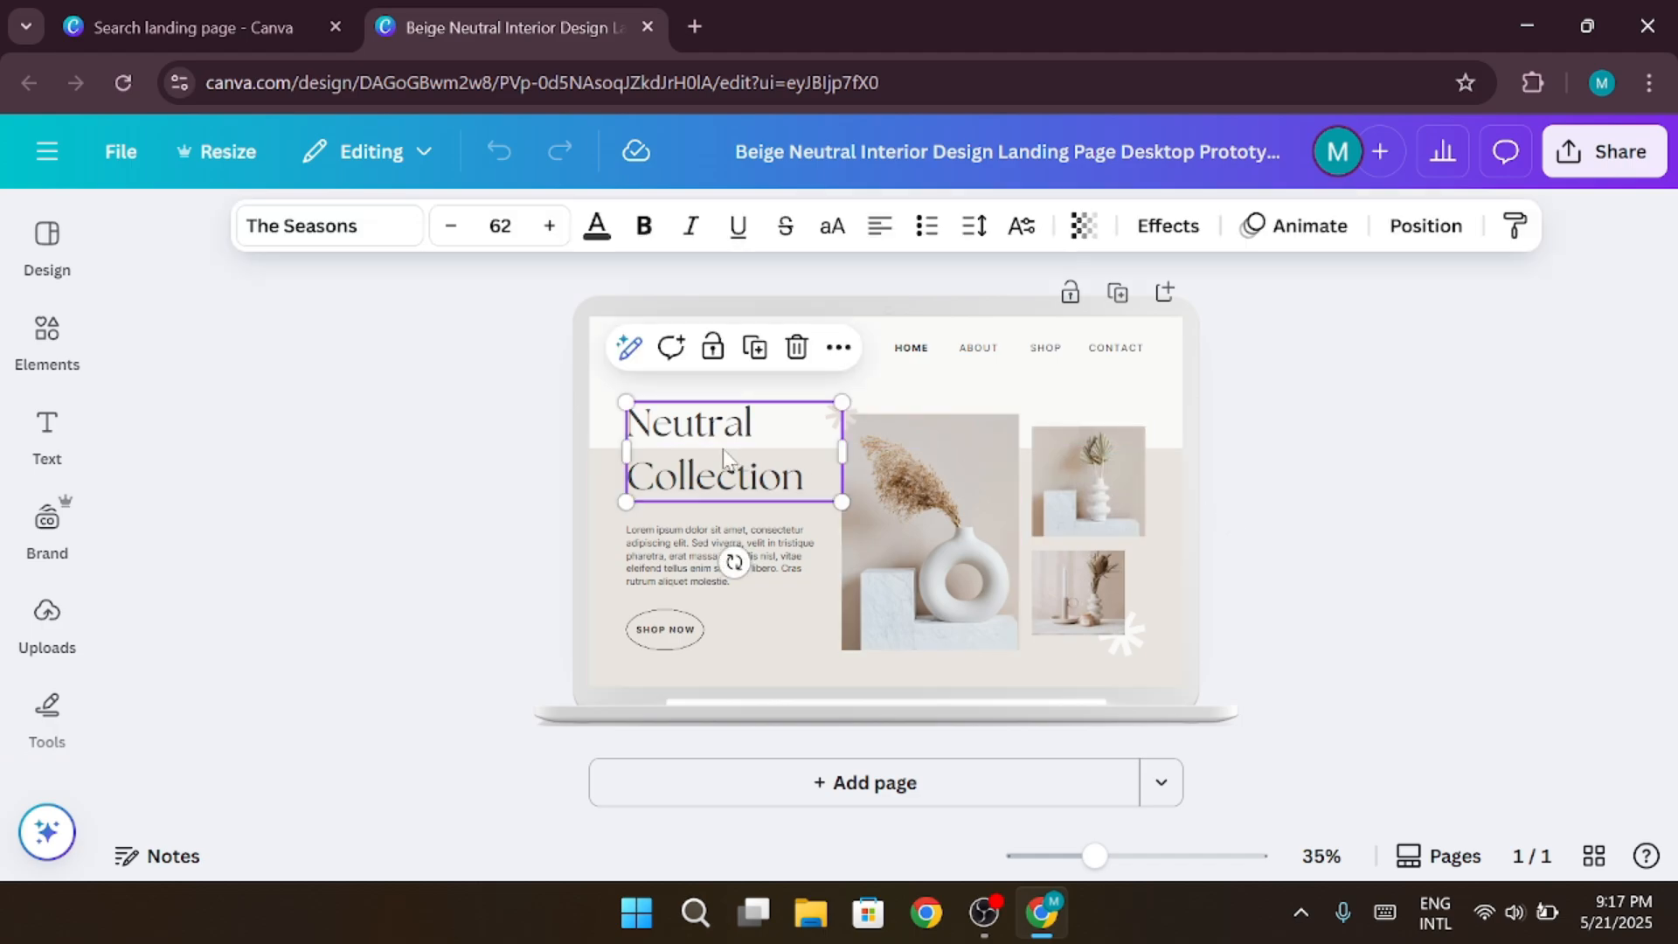
left_click(724, 456)
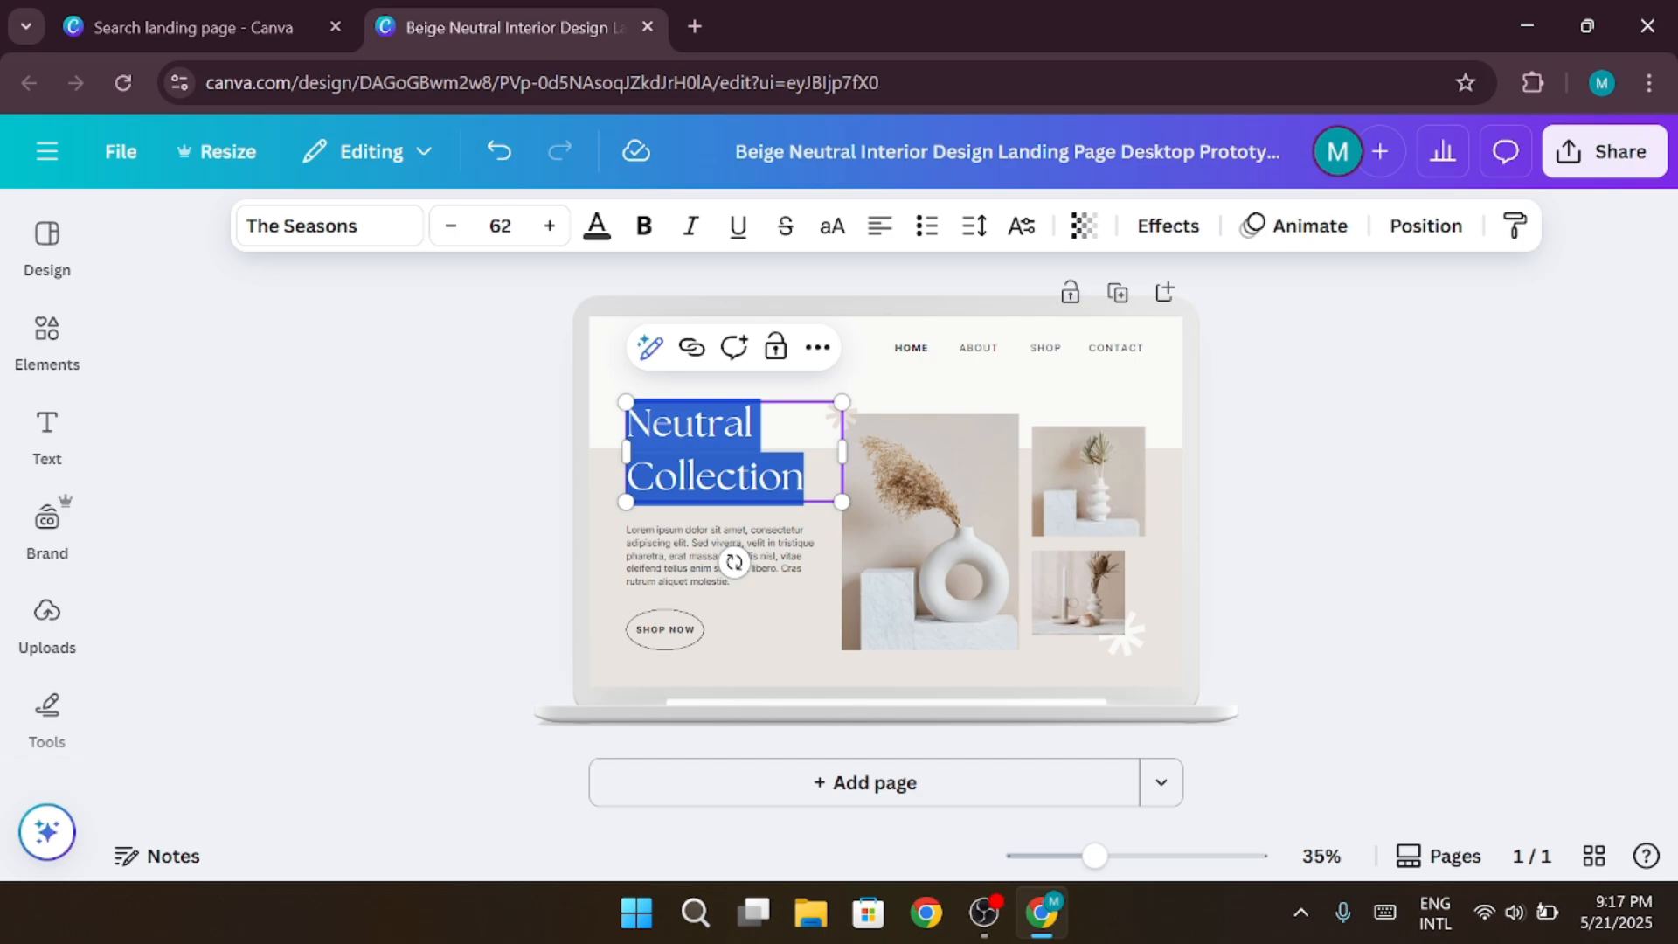
type("AppWiz")
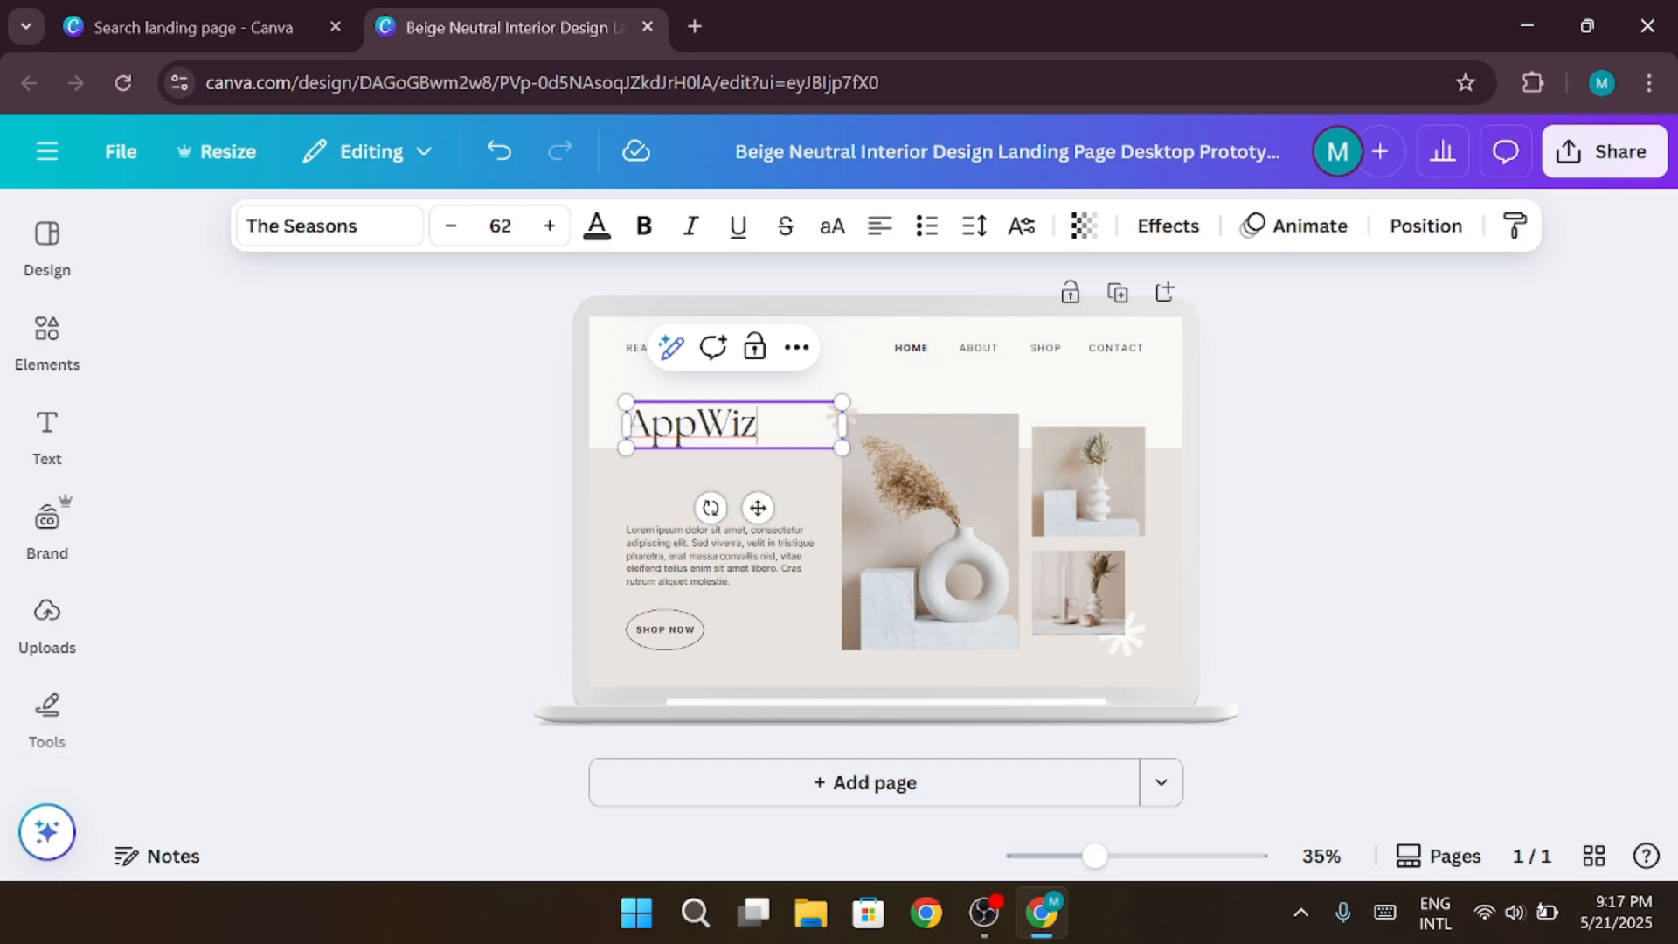
key("ctrl+a")
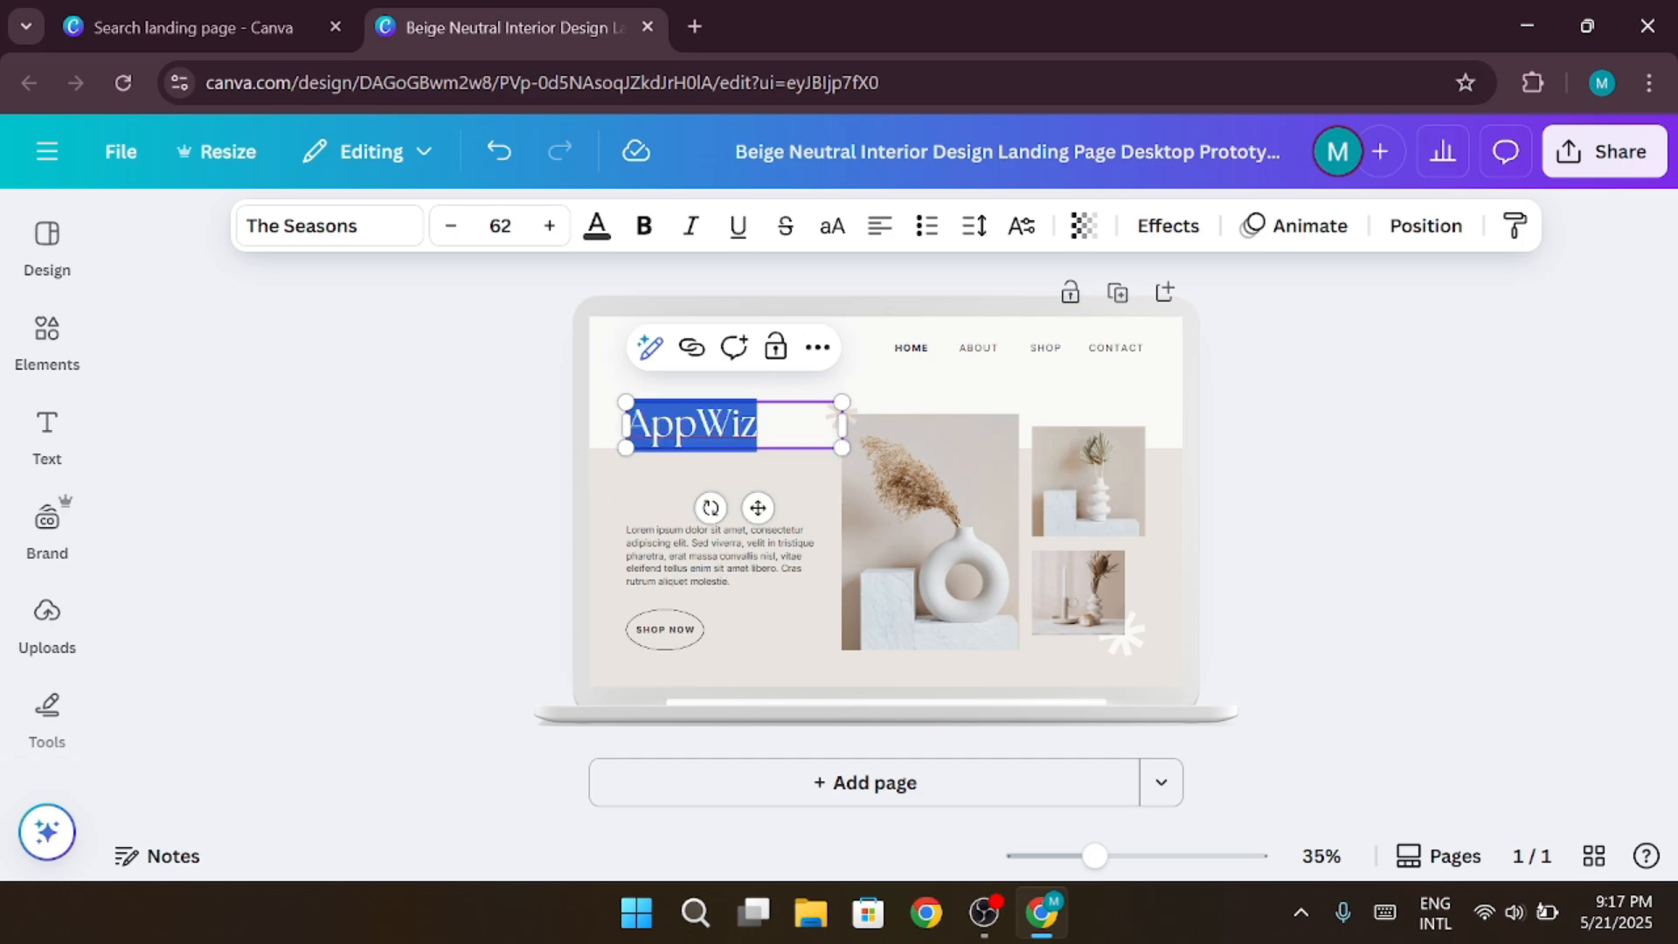
Resize the AppWiz heading text to 74.6 and set its font to Brown Sugar
left_click_drag(842, 446, 800, 432)
left_click(355, 229)
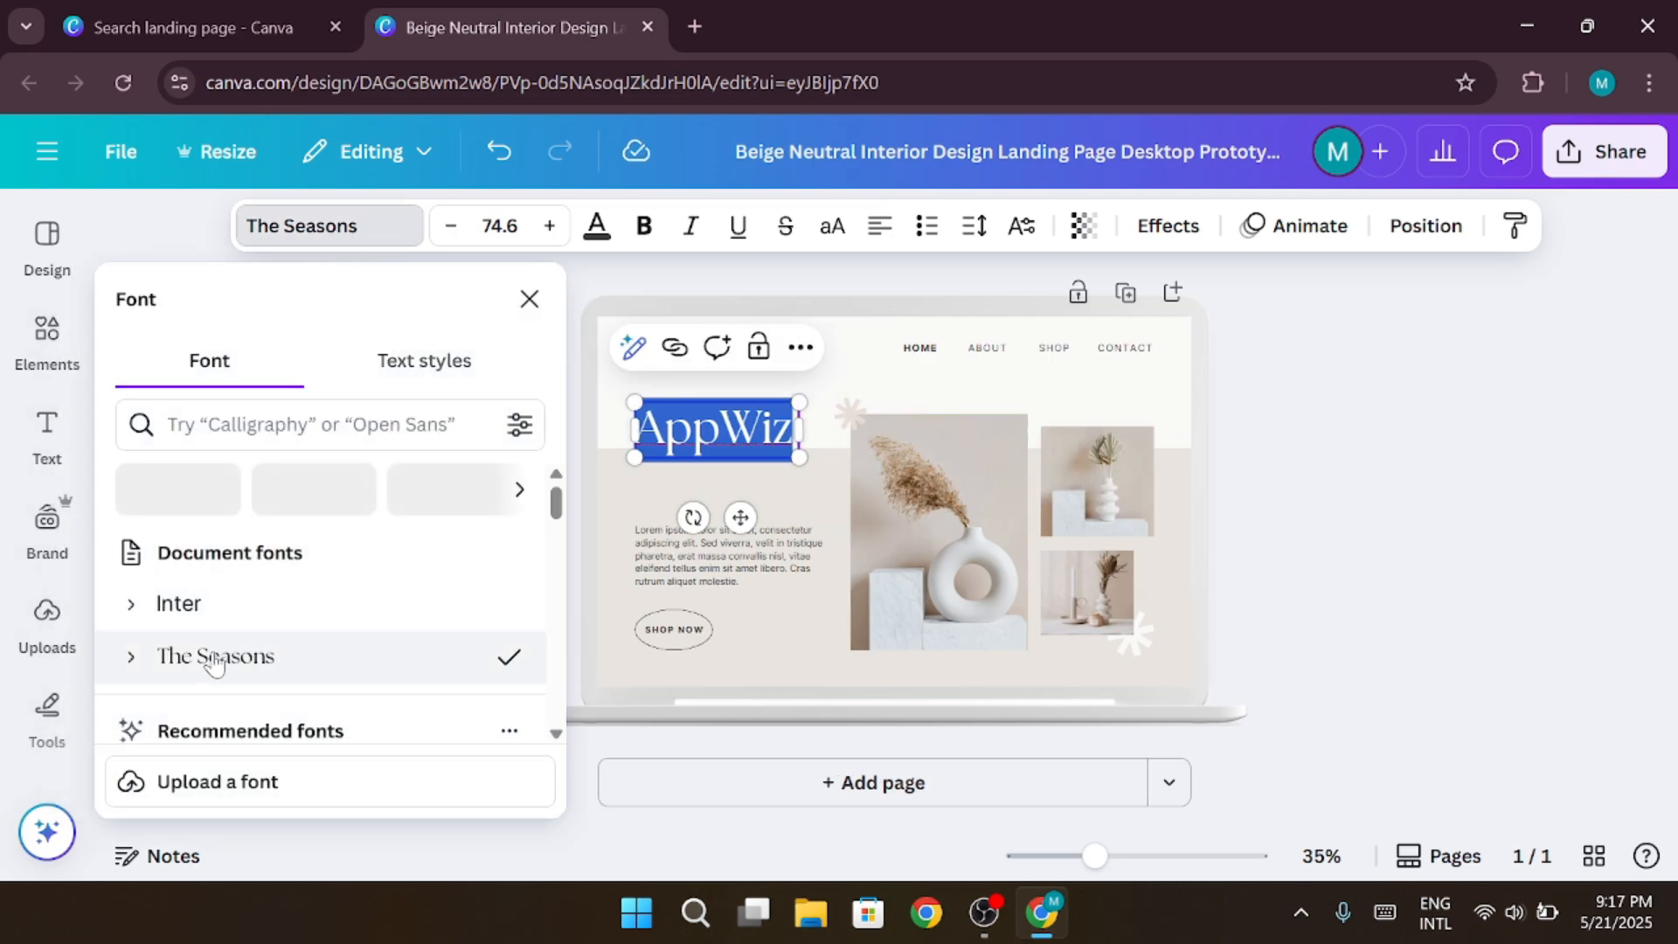
scroll(228, 638, "down", 2)
left_click(225, 635)
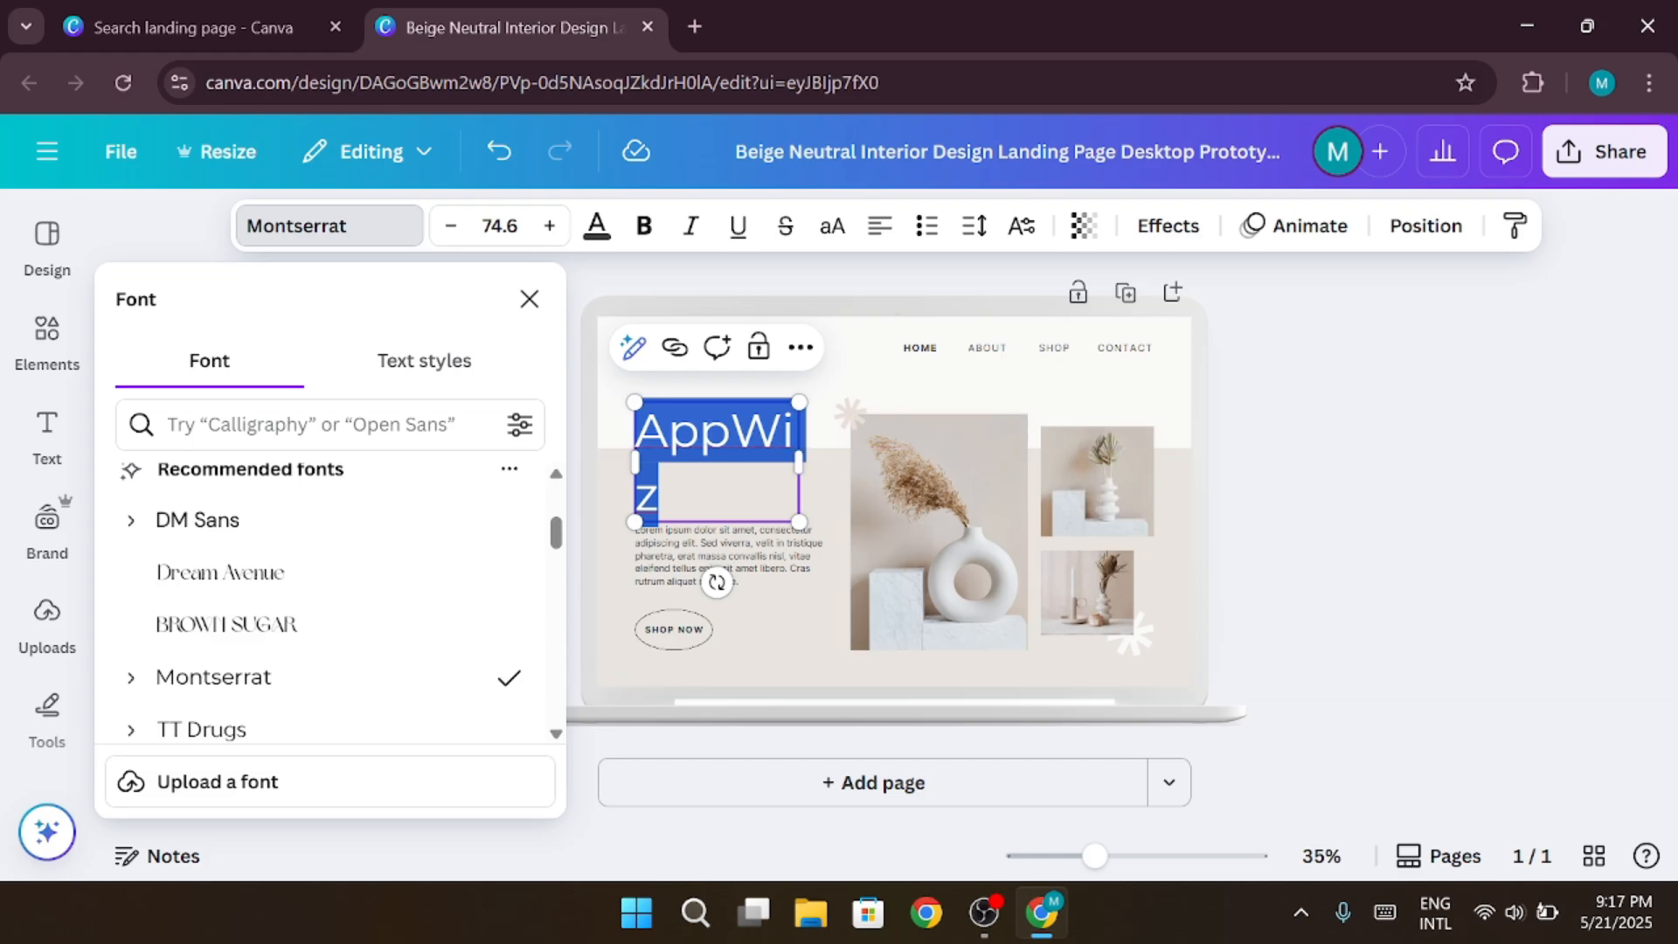
mouse_move(799, 461)
left_mouse_down()
mouse_move(821, 457)
mouse_move(818, 430)
mouse_move(785, 453)
mouse_move(801, 461)
left_mouse_up()
left_click(397, 622)
left_click(1276, 449)
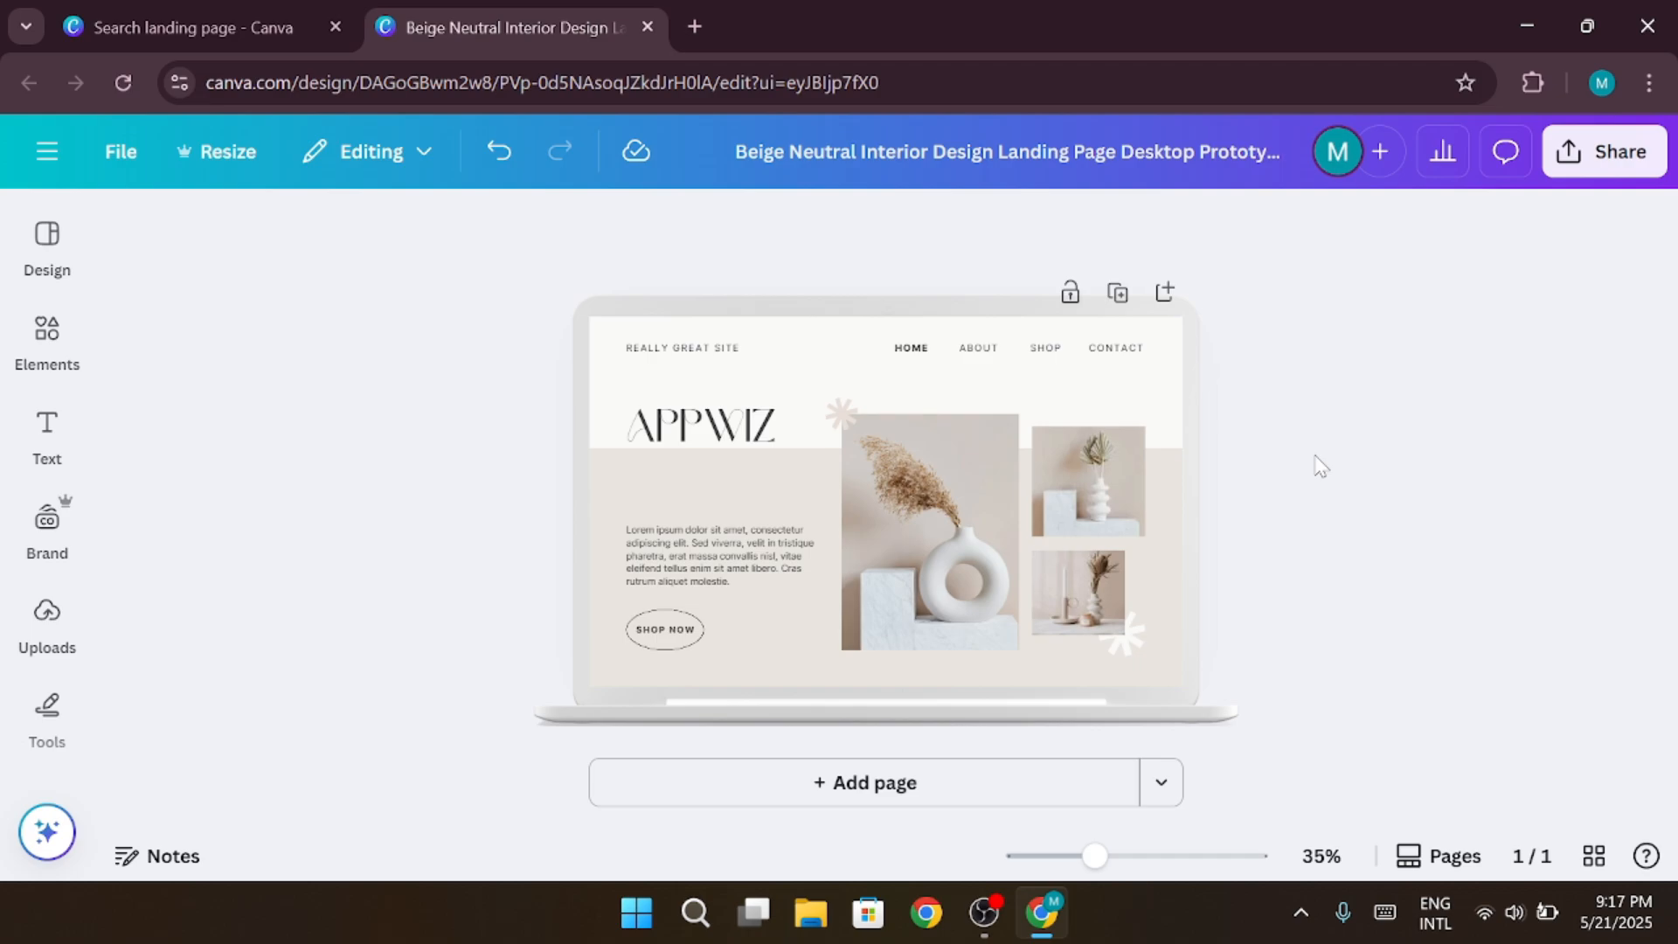
Move the body paragraph up under the AppWiz heading, and enlarge and reposition the heading to about the paragraph's width
left_click_drag(699, 560, 699, 505)
left_click(480, 562)
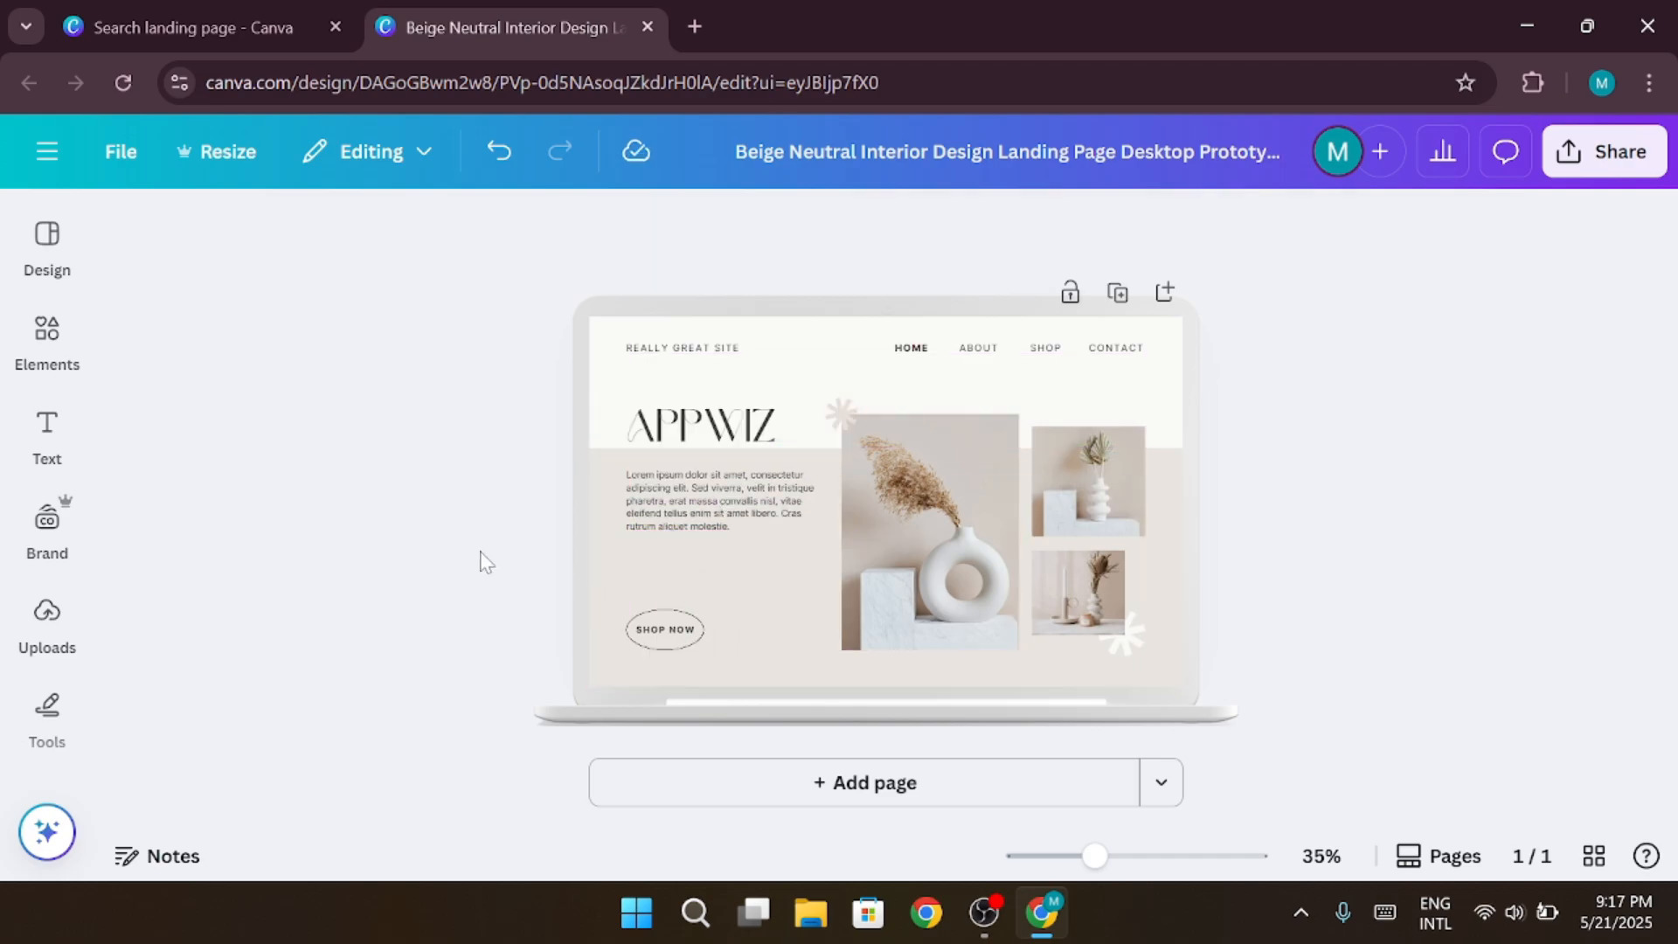
left_click_drag(671, 432, 598, 392)
left_click(502, 415)
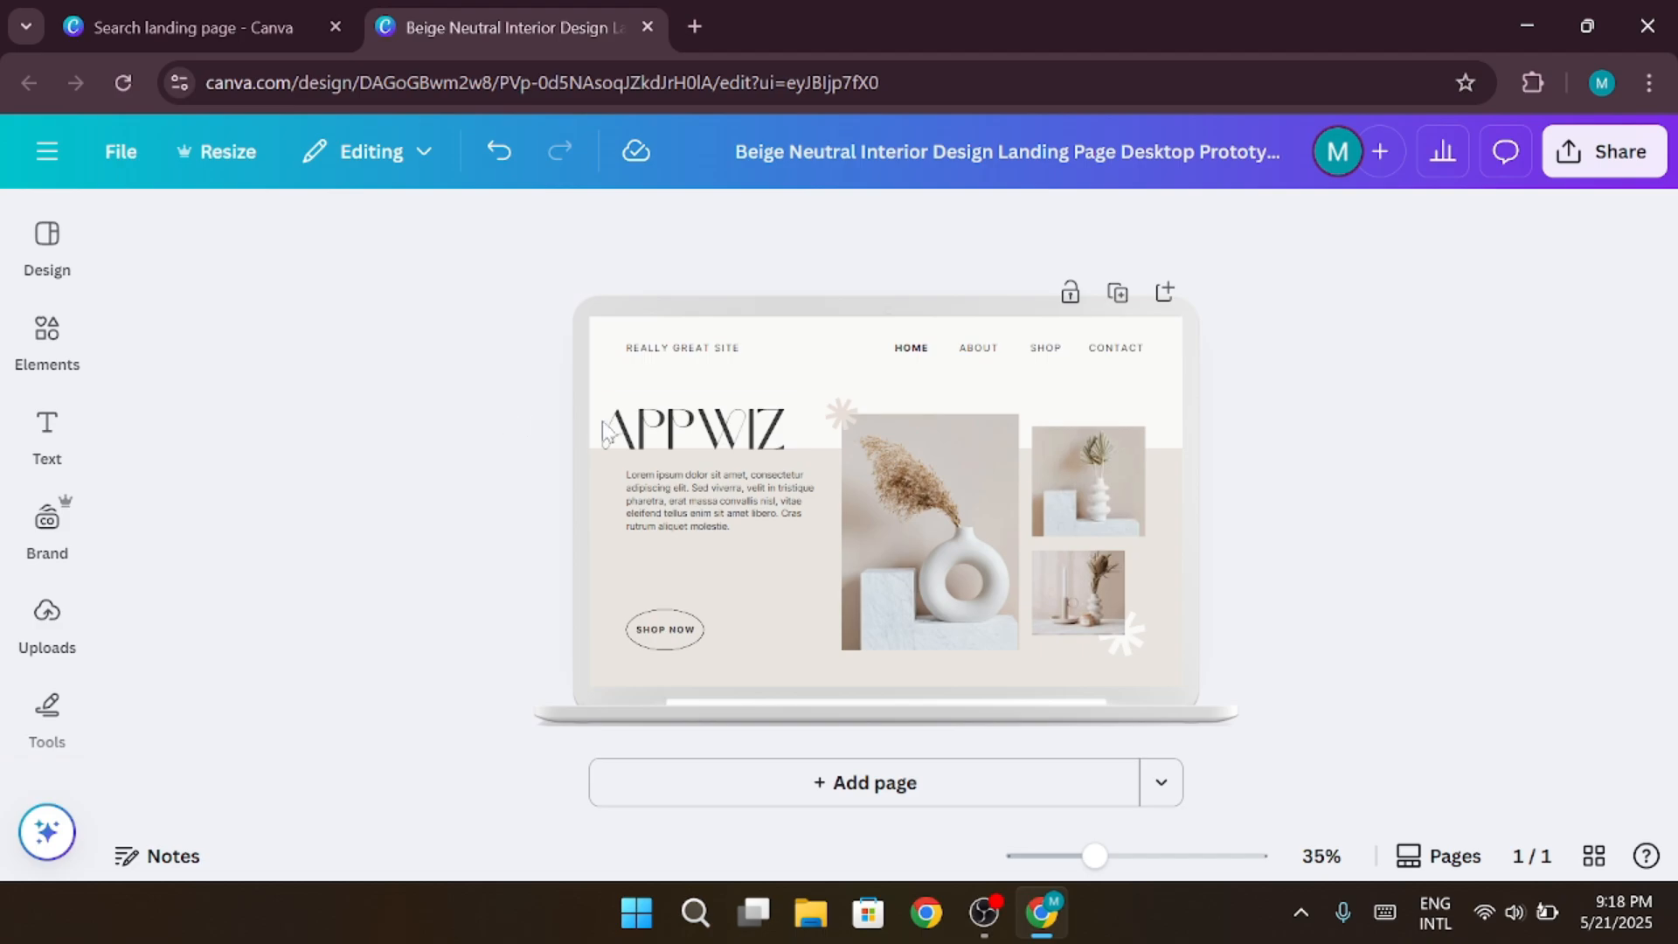
left_click(670, 431)
left_click_drag(670, 432, 689, 432)
left_click(537, 438)
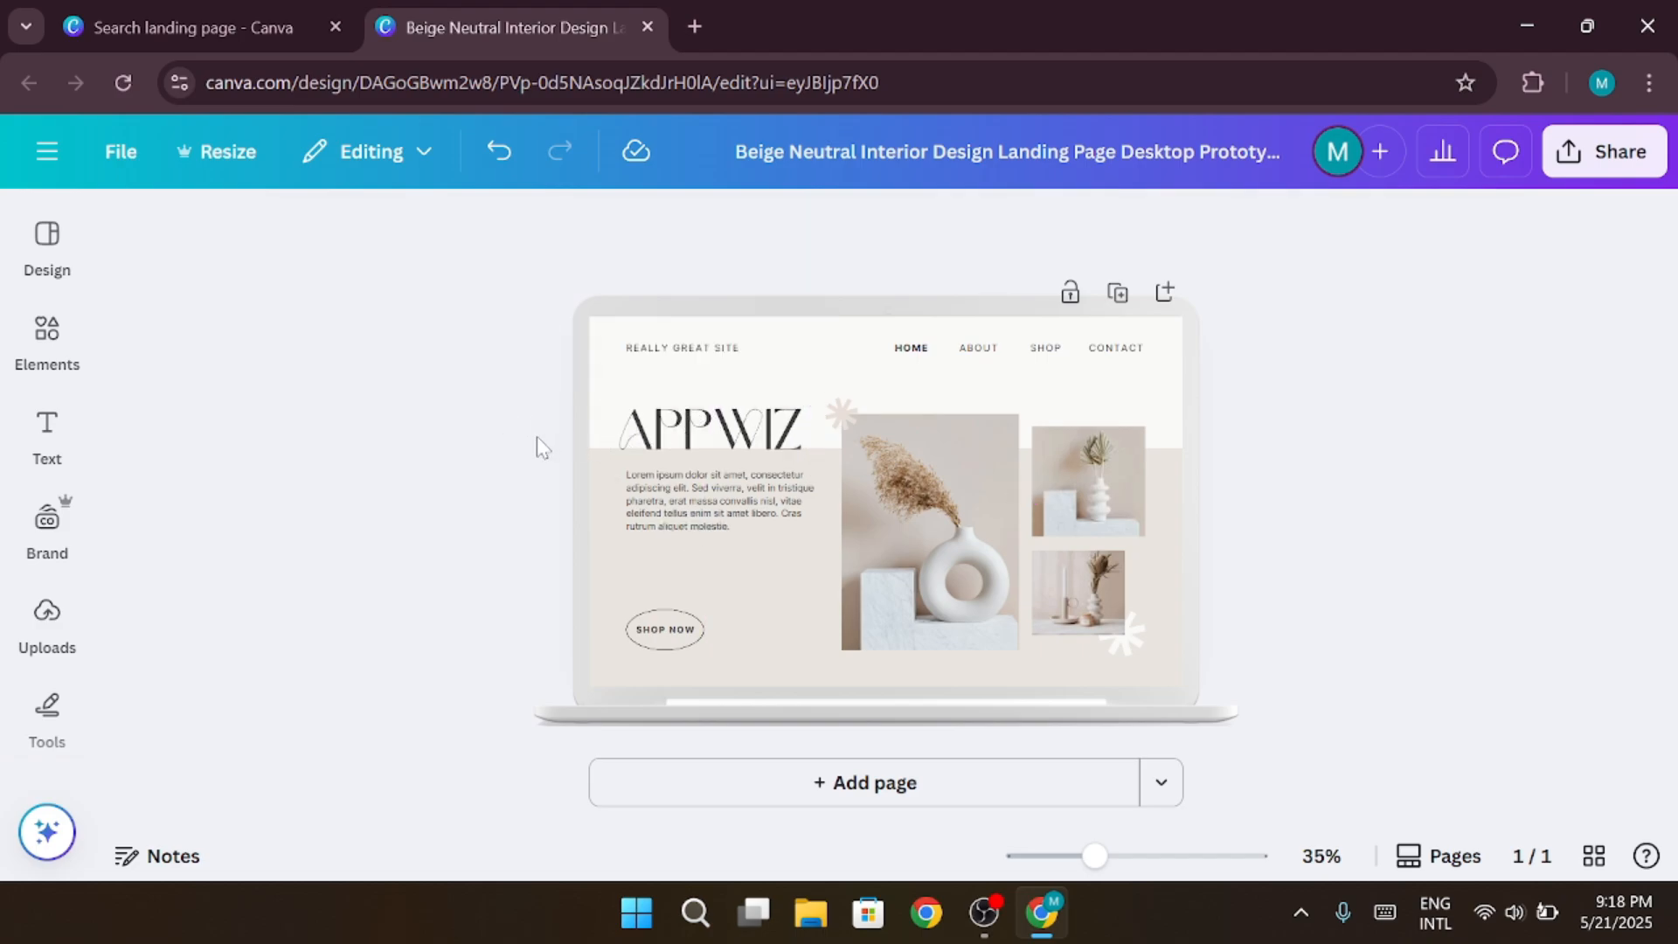
Set the font of the whole body paragraph to Ubuntu
double_click(687, 501)
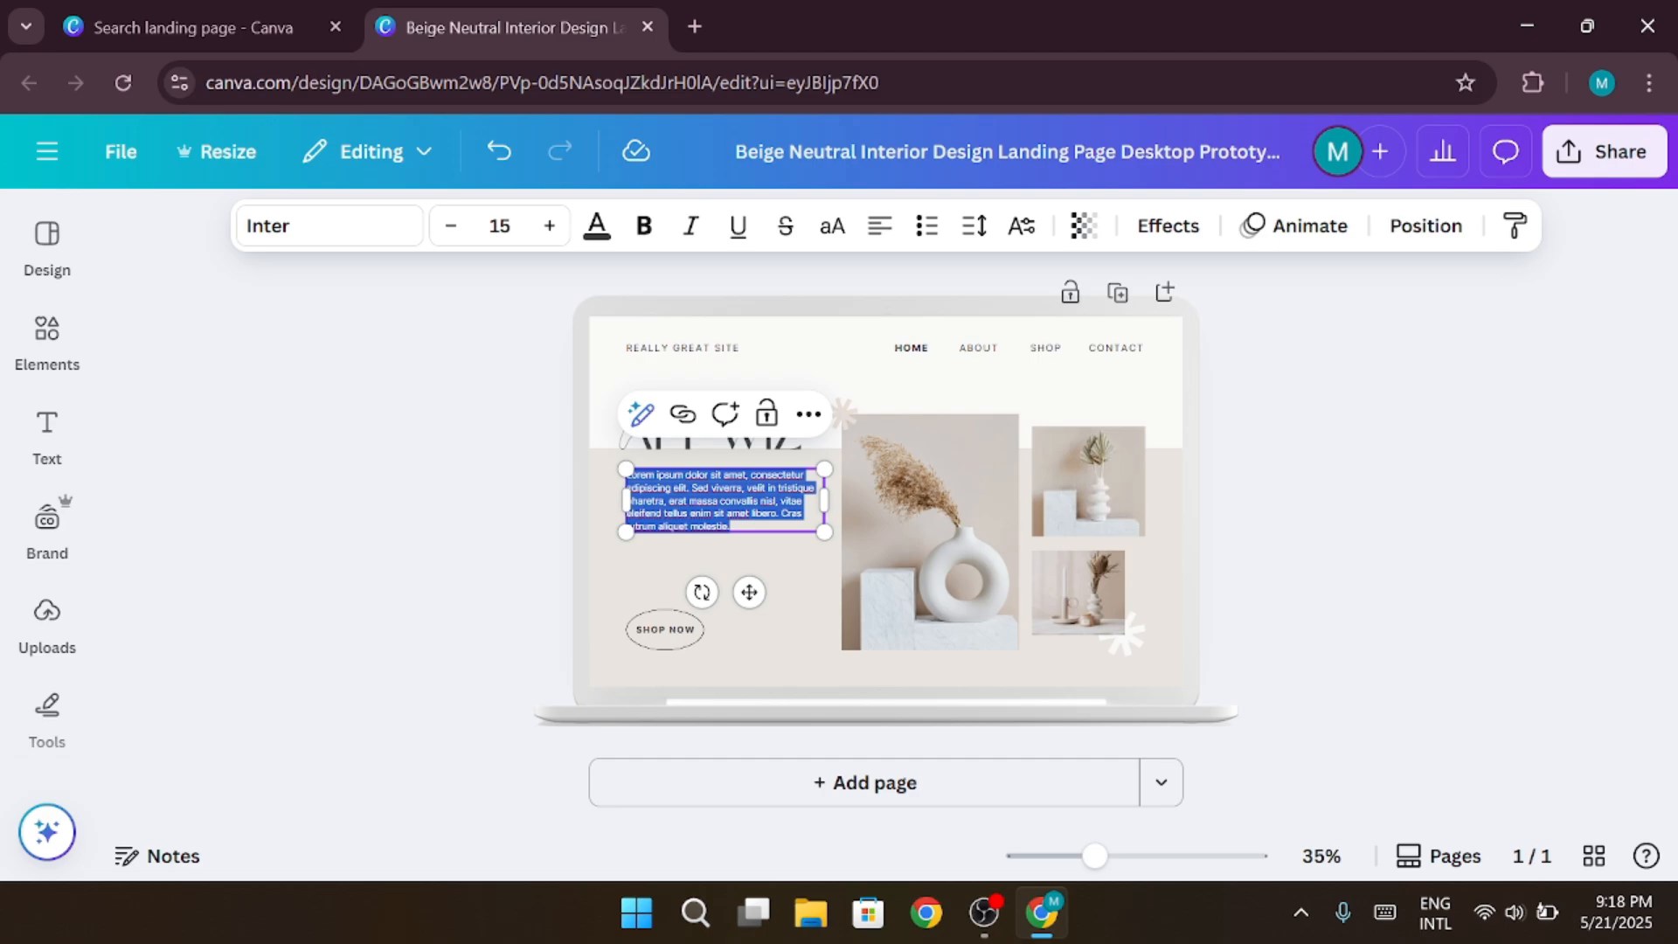
left_click(668, 526)
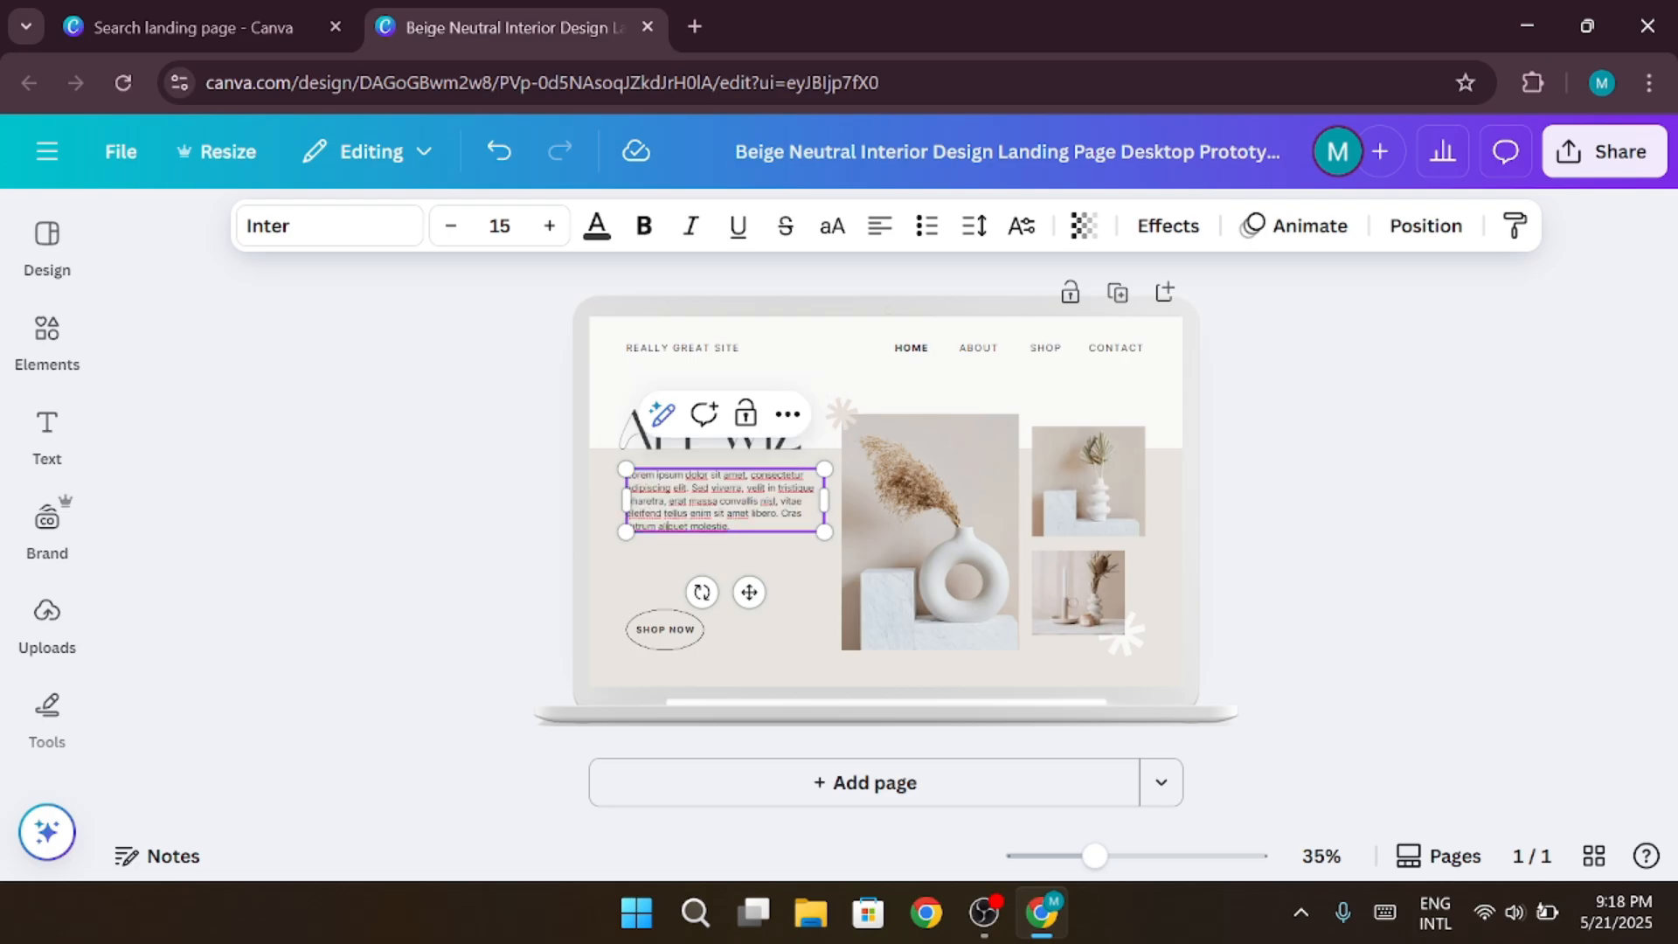
key("ctrl+a")
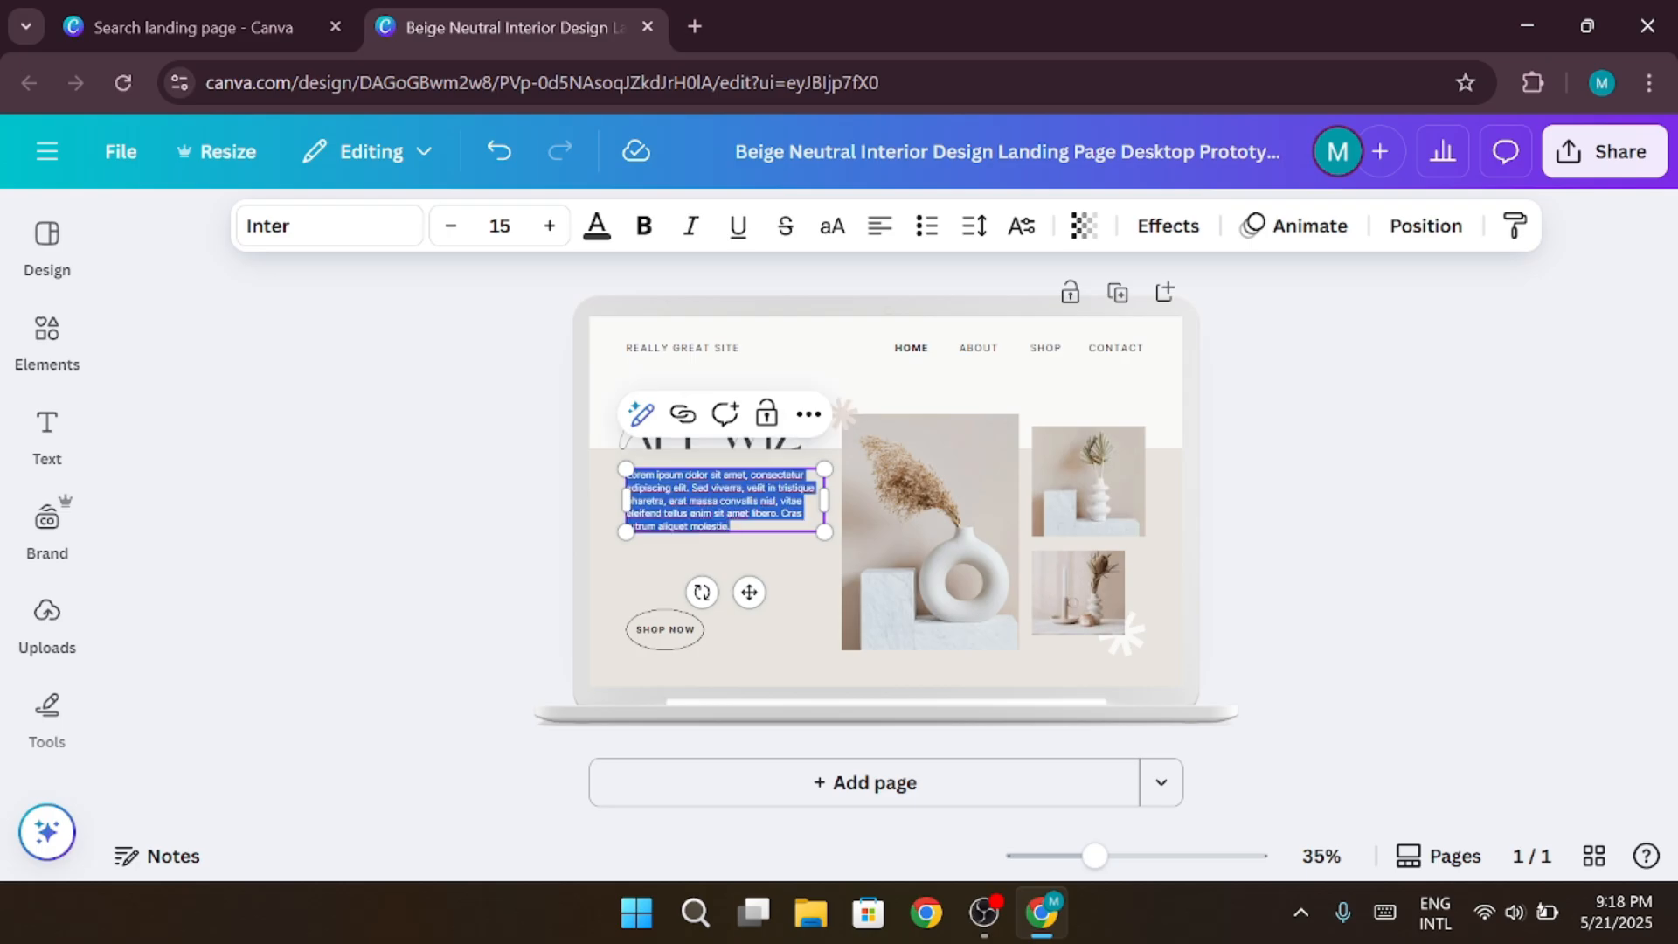
left_click(377, 236)
left_click(180, 644)
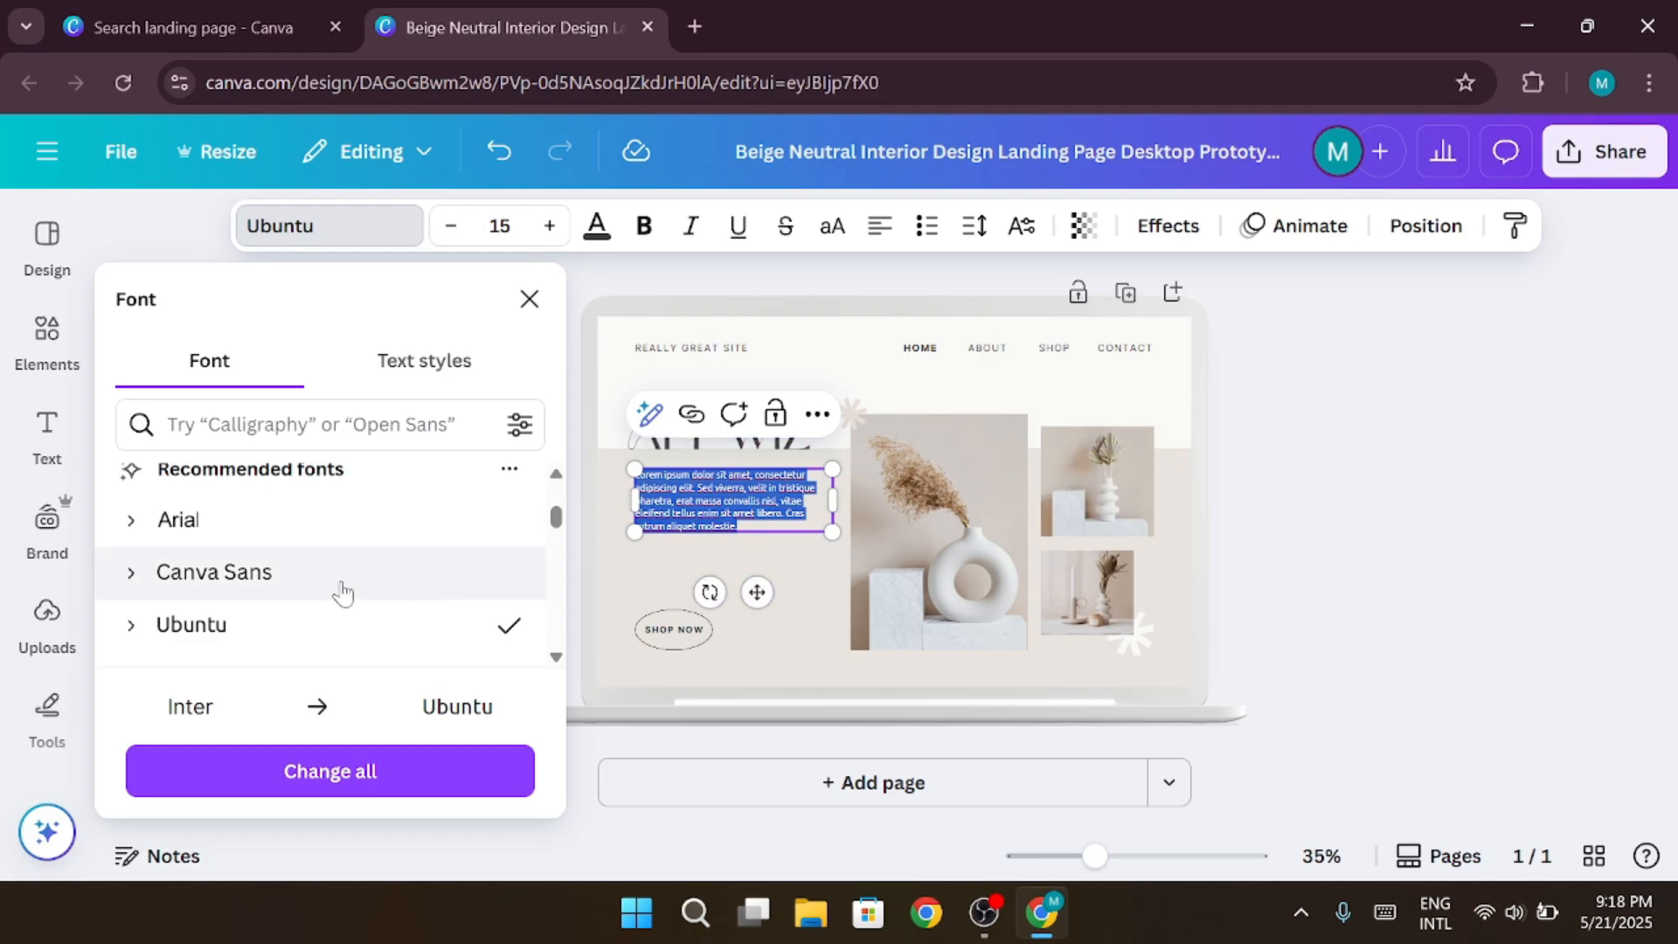
scroll(340, 591, "down", 3)
scroll(341, 591, "down", 2)
Delete the large vase photo and fill its frame with the uploaded photo of the woman wearing flowers
left_click(926, 542)
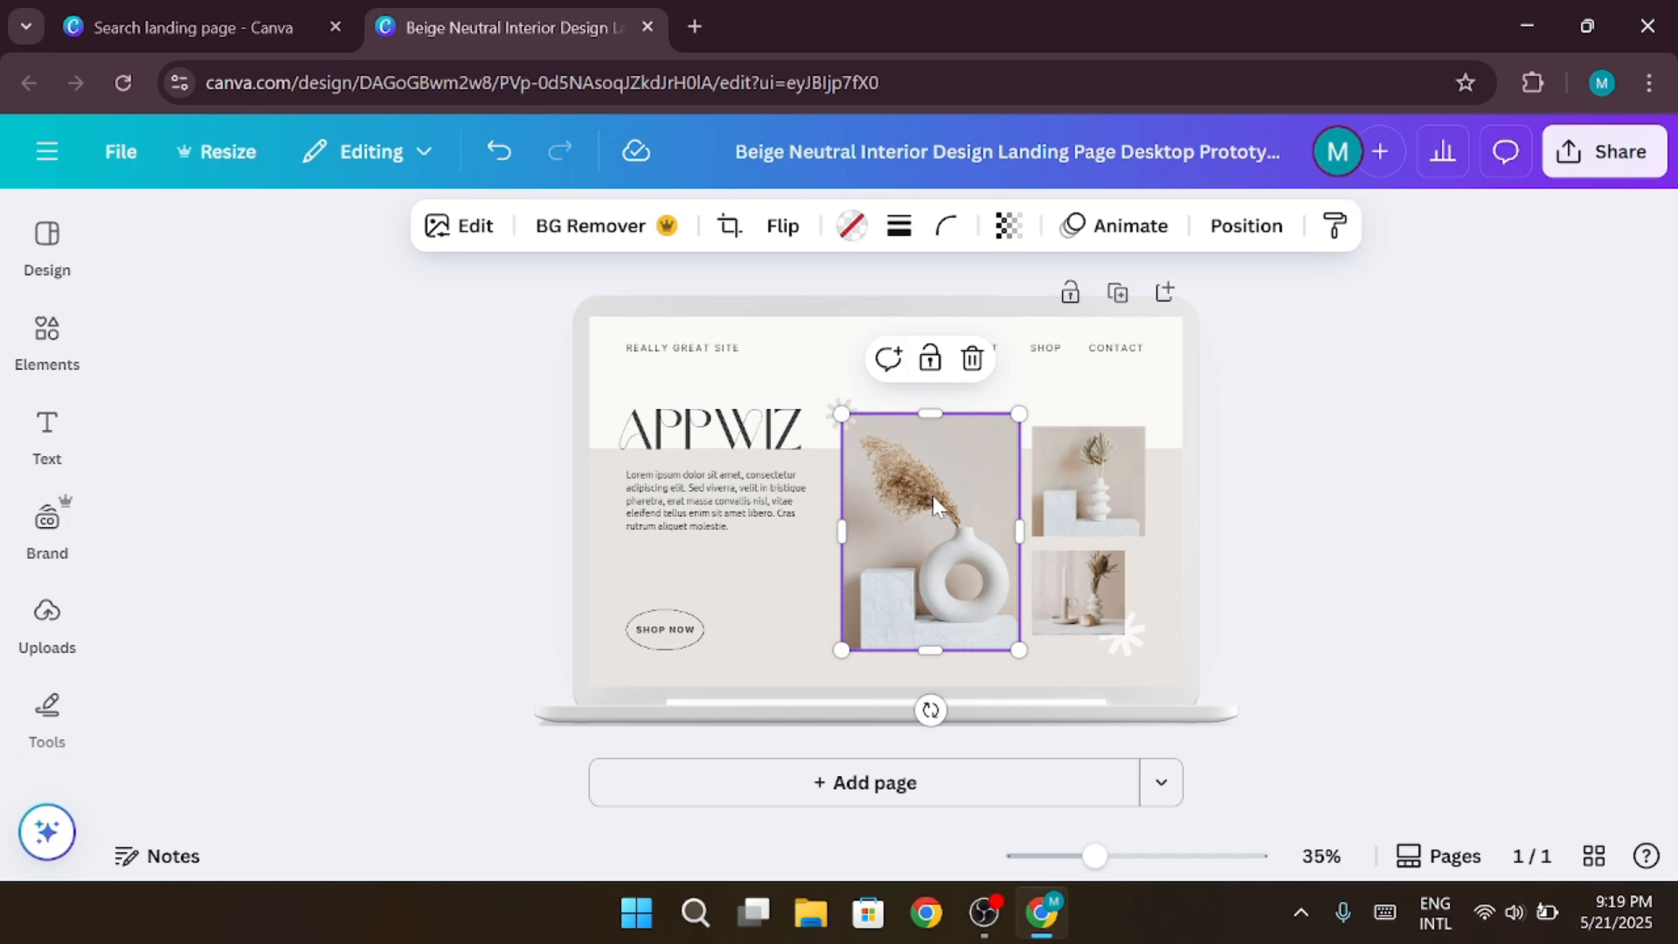
key("Delete")
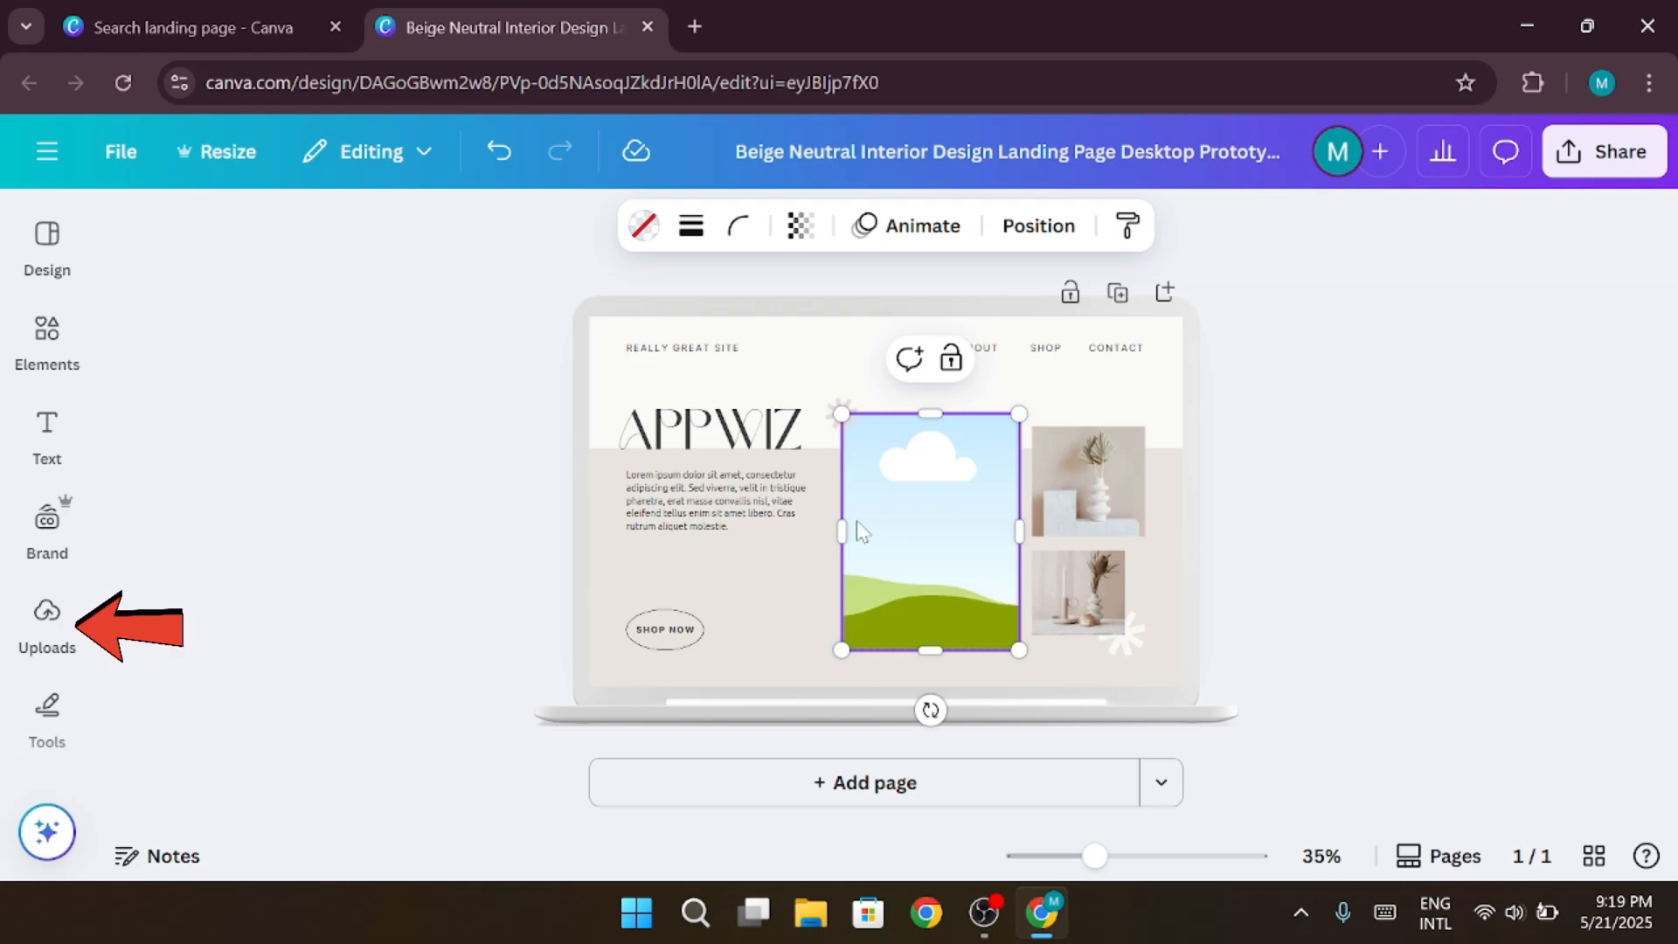
left_click(49, 616)
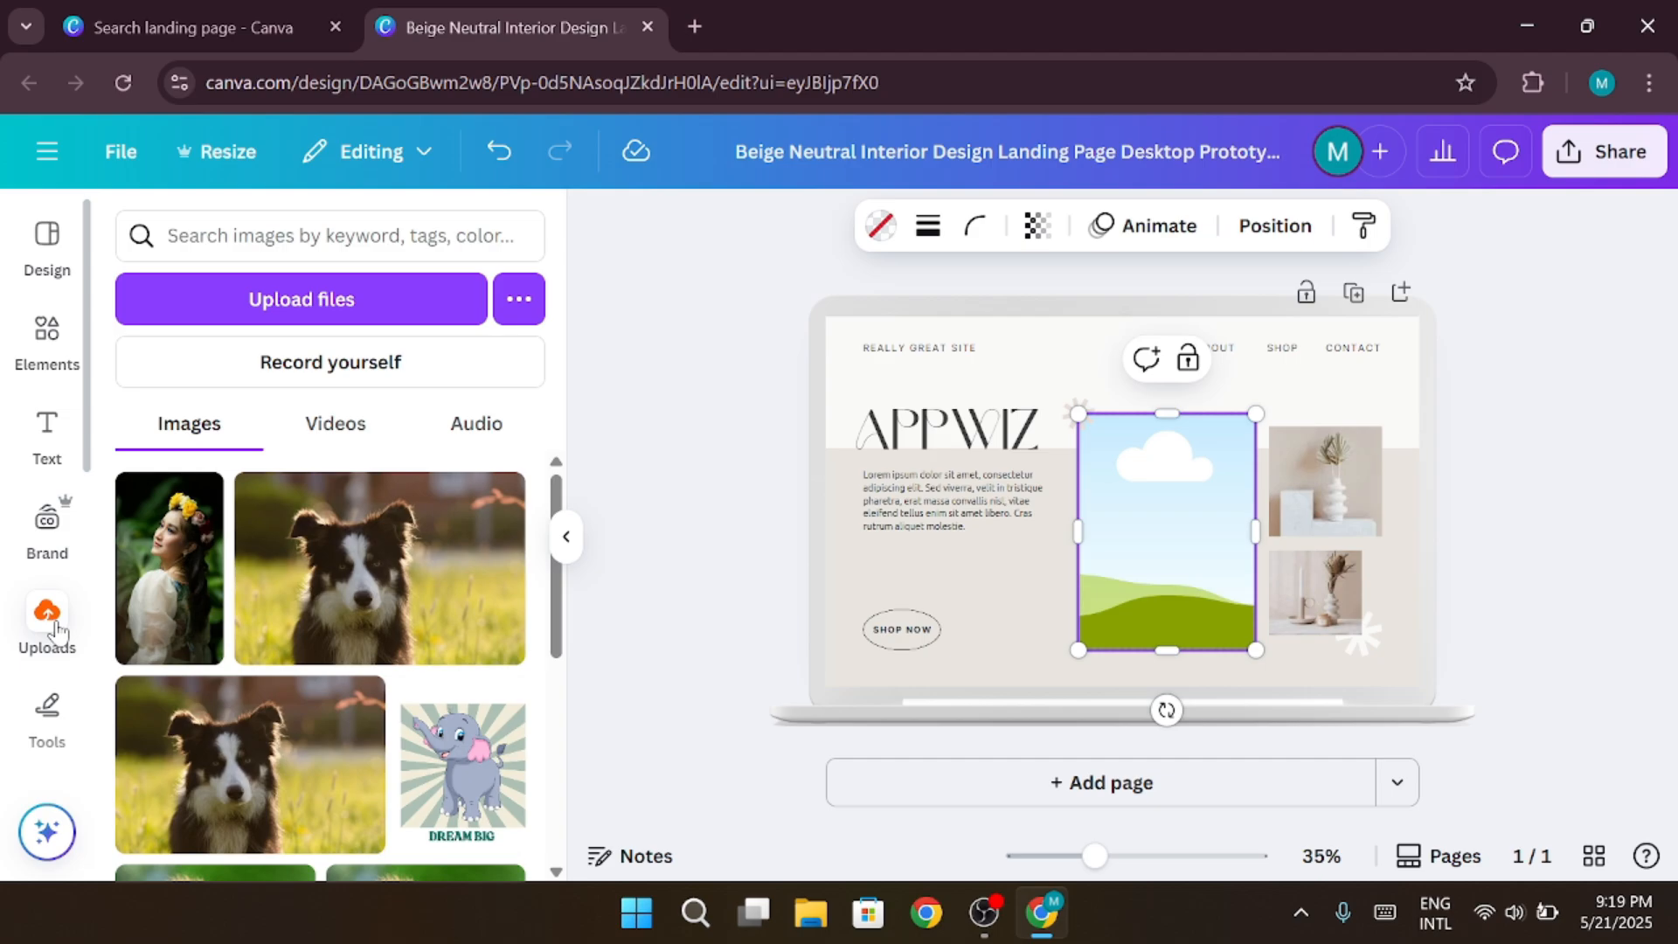
left_click_drag(169, 568, 1157, 546)
Shift the woman's photo down inside its frame so her head and the flowers are fully framed, and apply the crop
double_click(1156, 531)
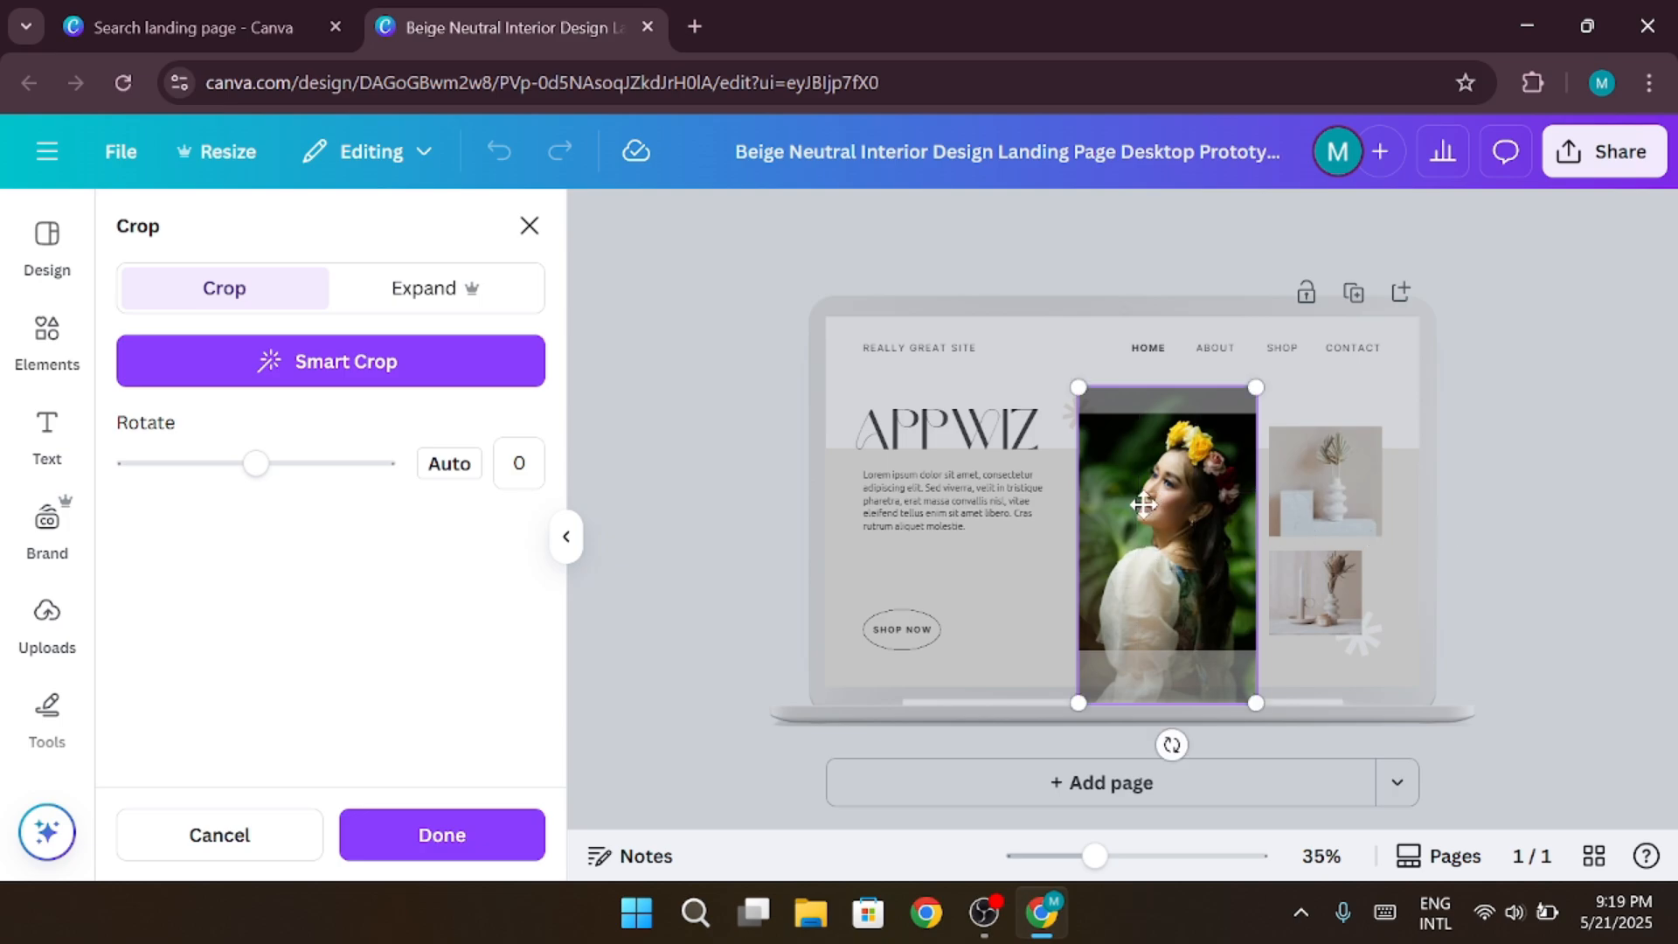
left_click_drag(1140, 516, 1130, 556)
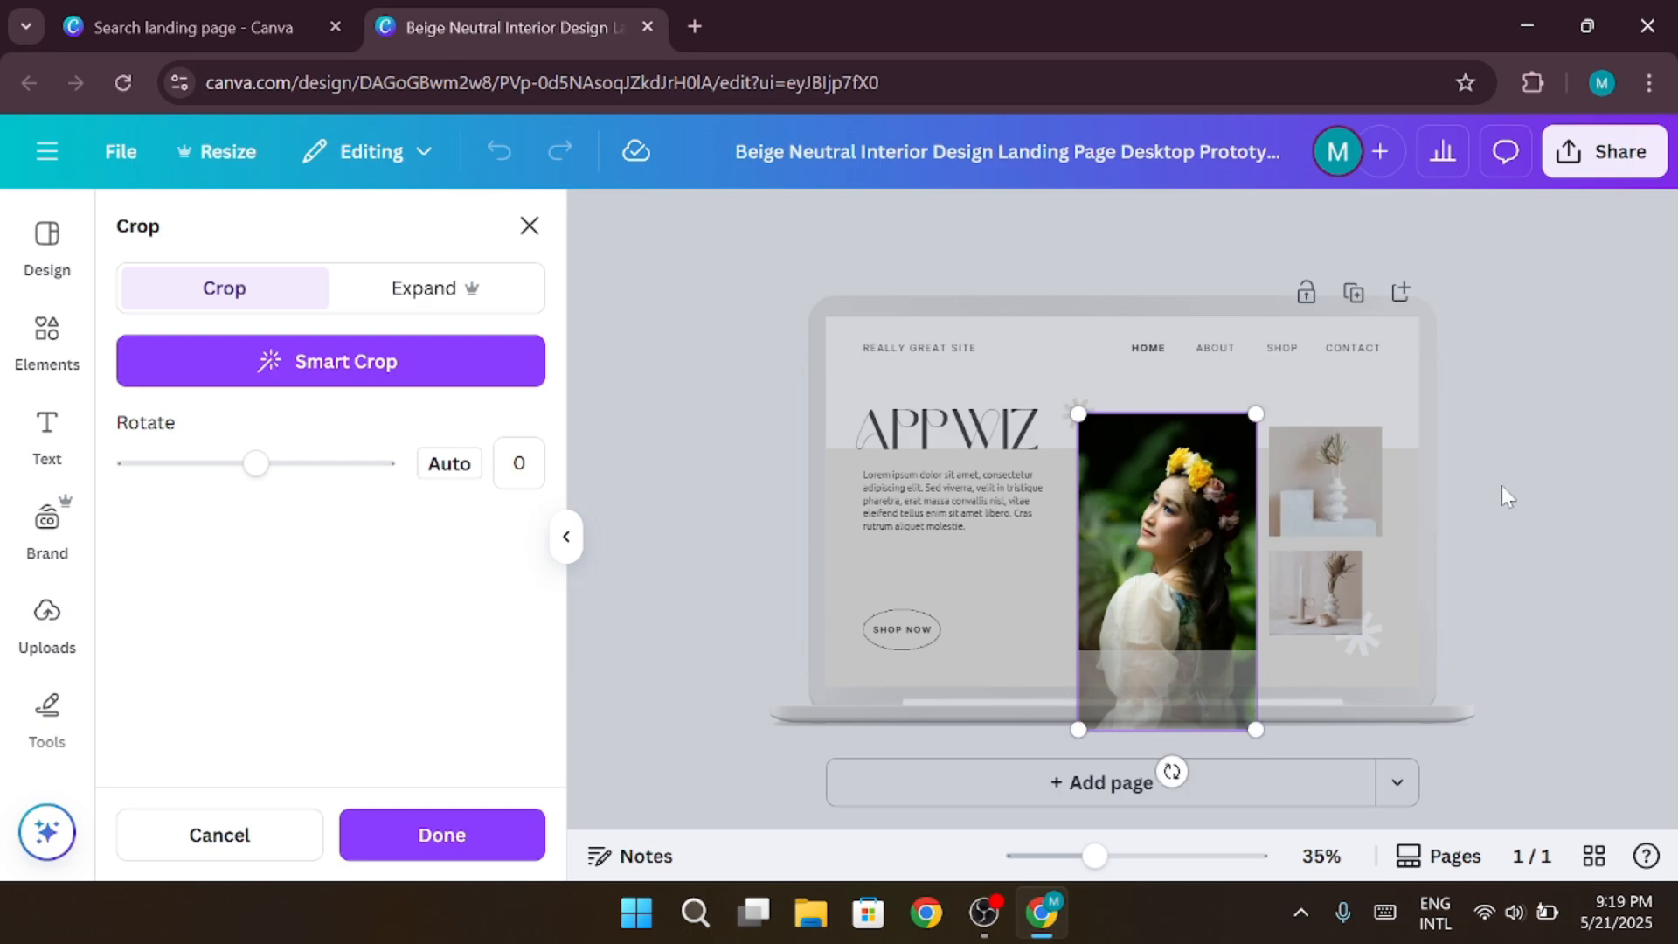
left_click_drag(1232, 547, 1191, 533)
left_click(443, 852)
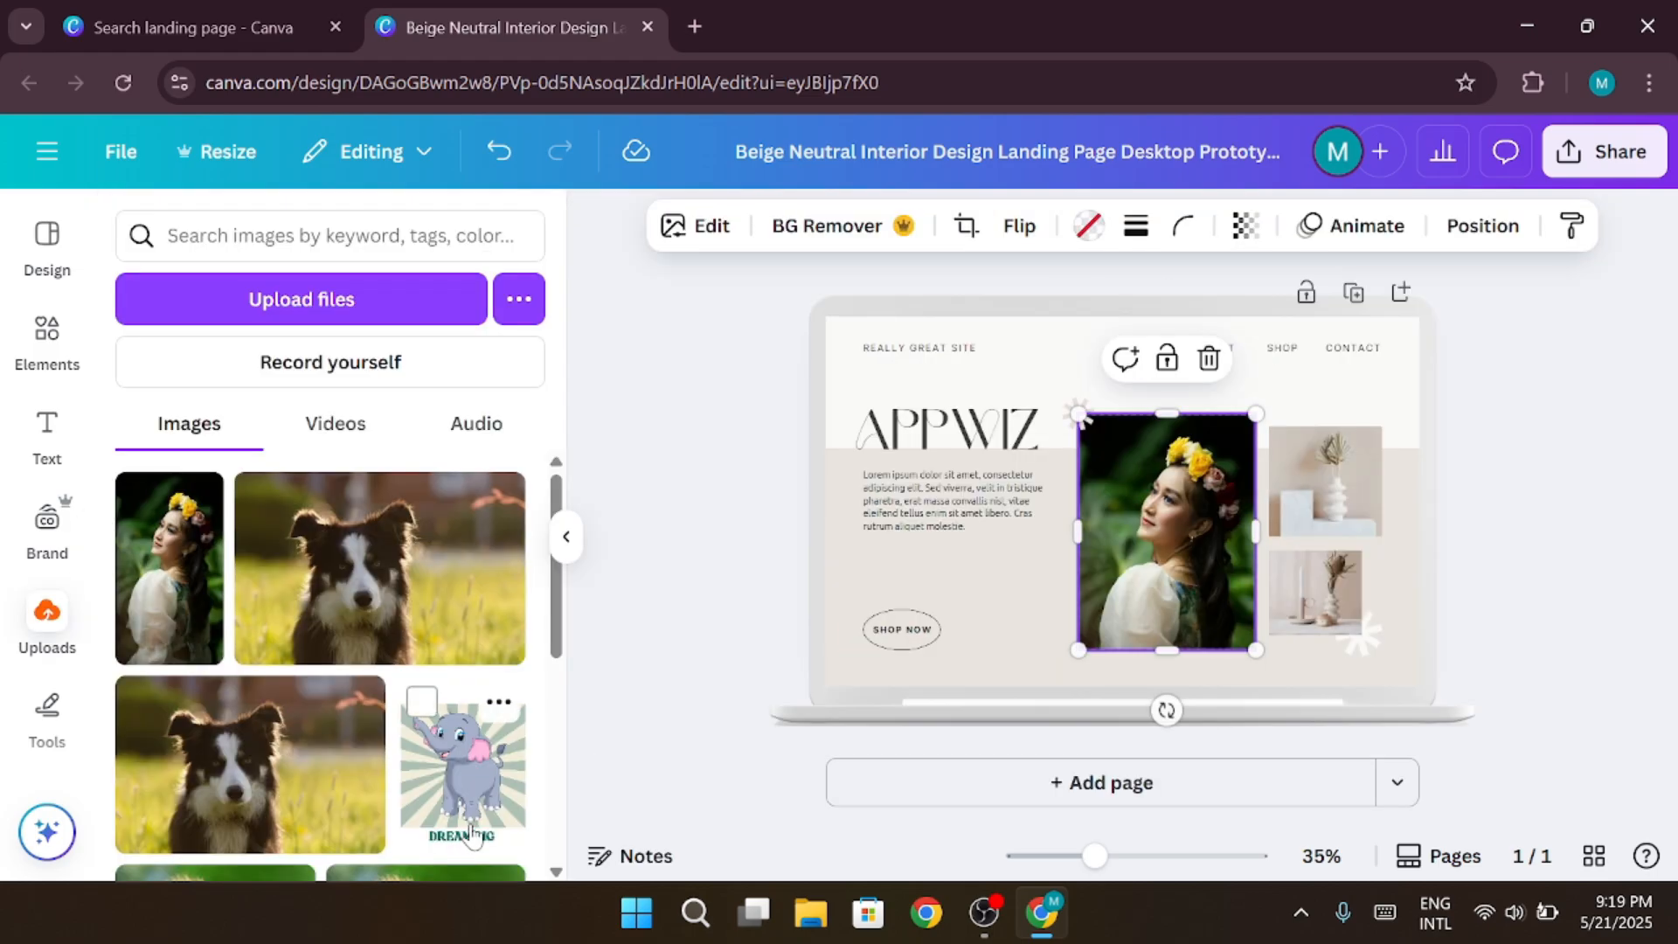
left_click(1504, 528)
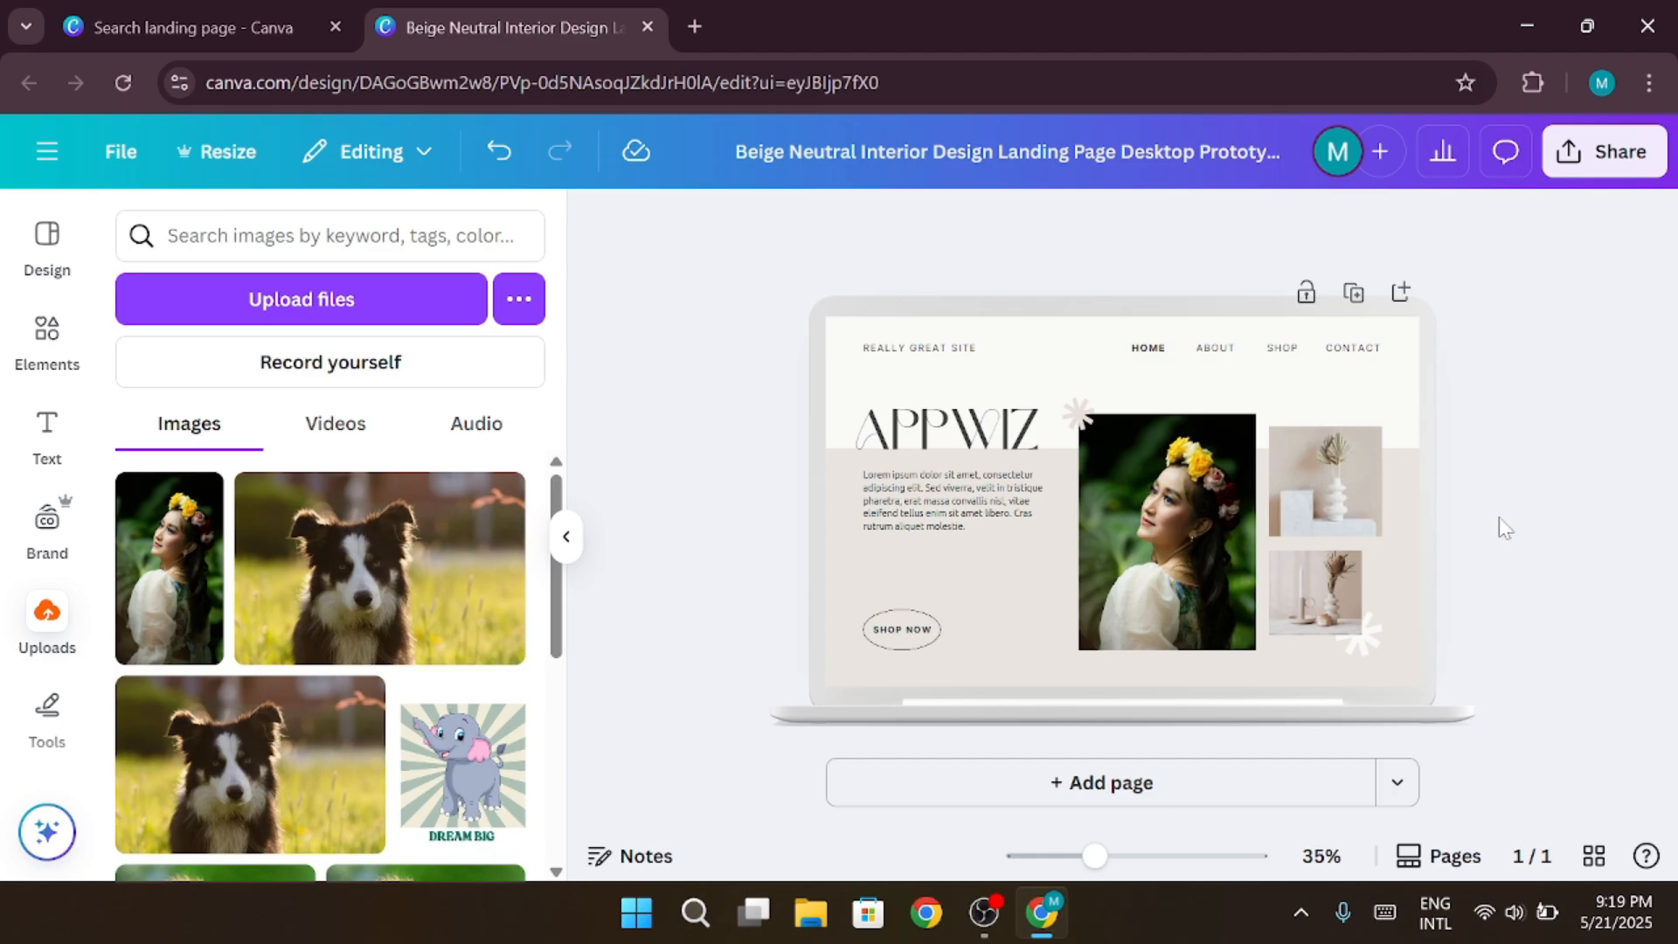
Move the SHOP NOW button's oval outline and its label up beneath the body paragraph
left_click(898, 641)
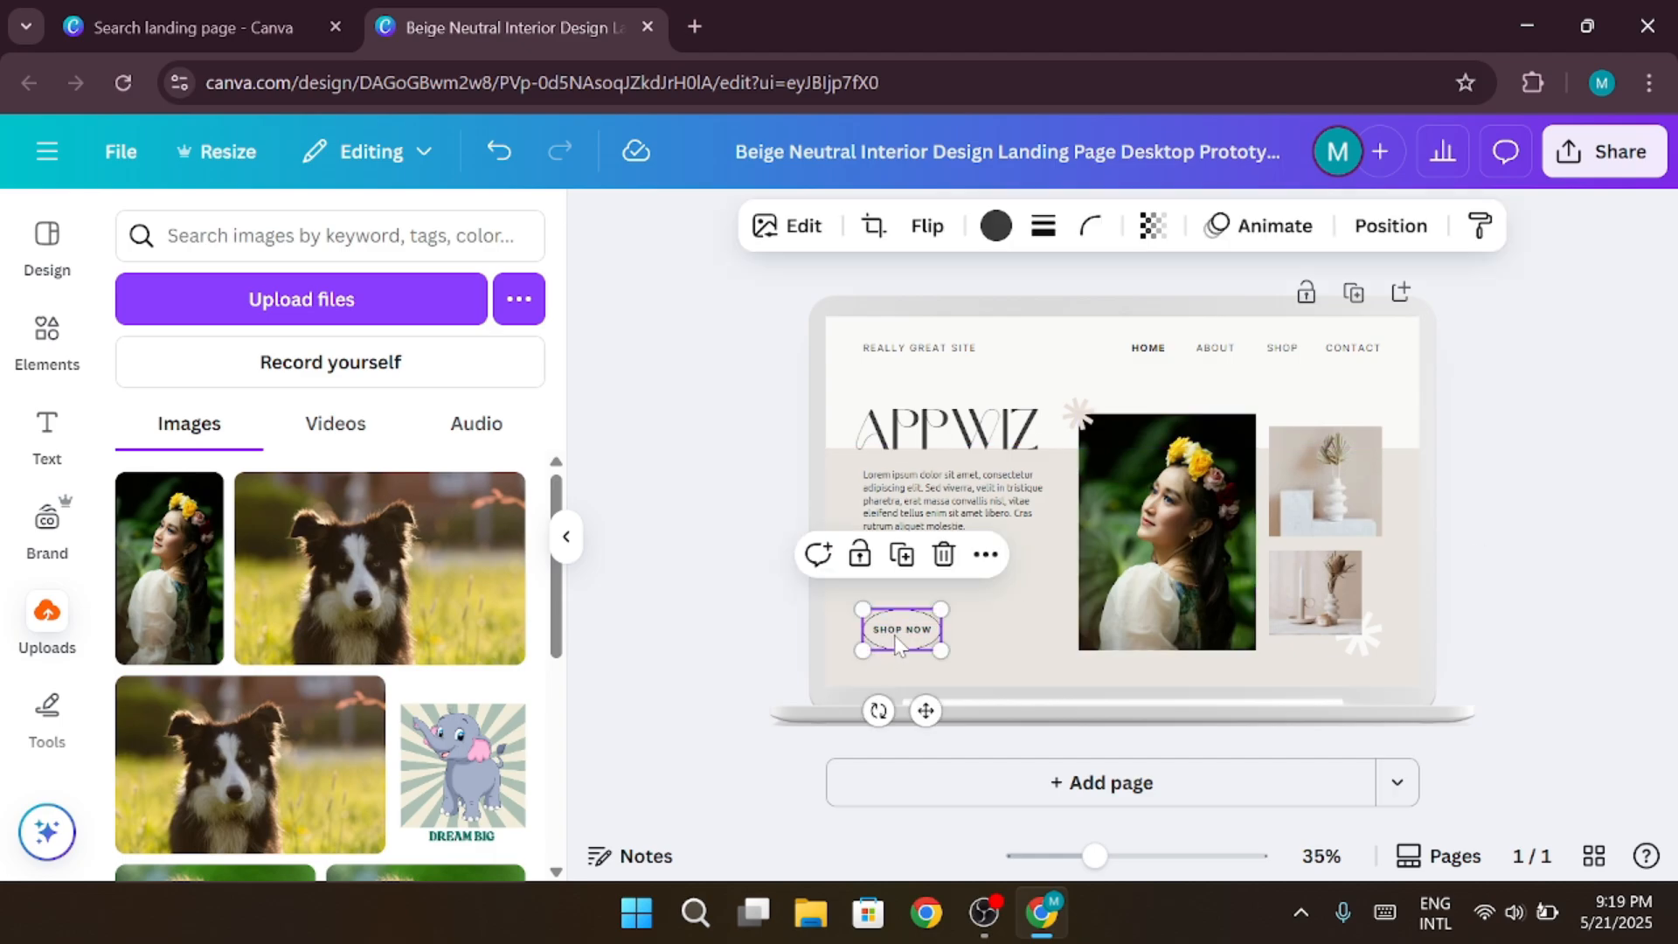
left_click(898, 645)
left_click_drag(898, 645, 900, 635)
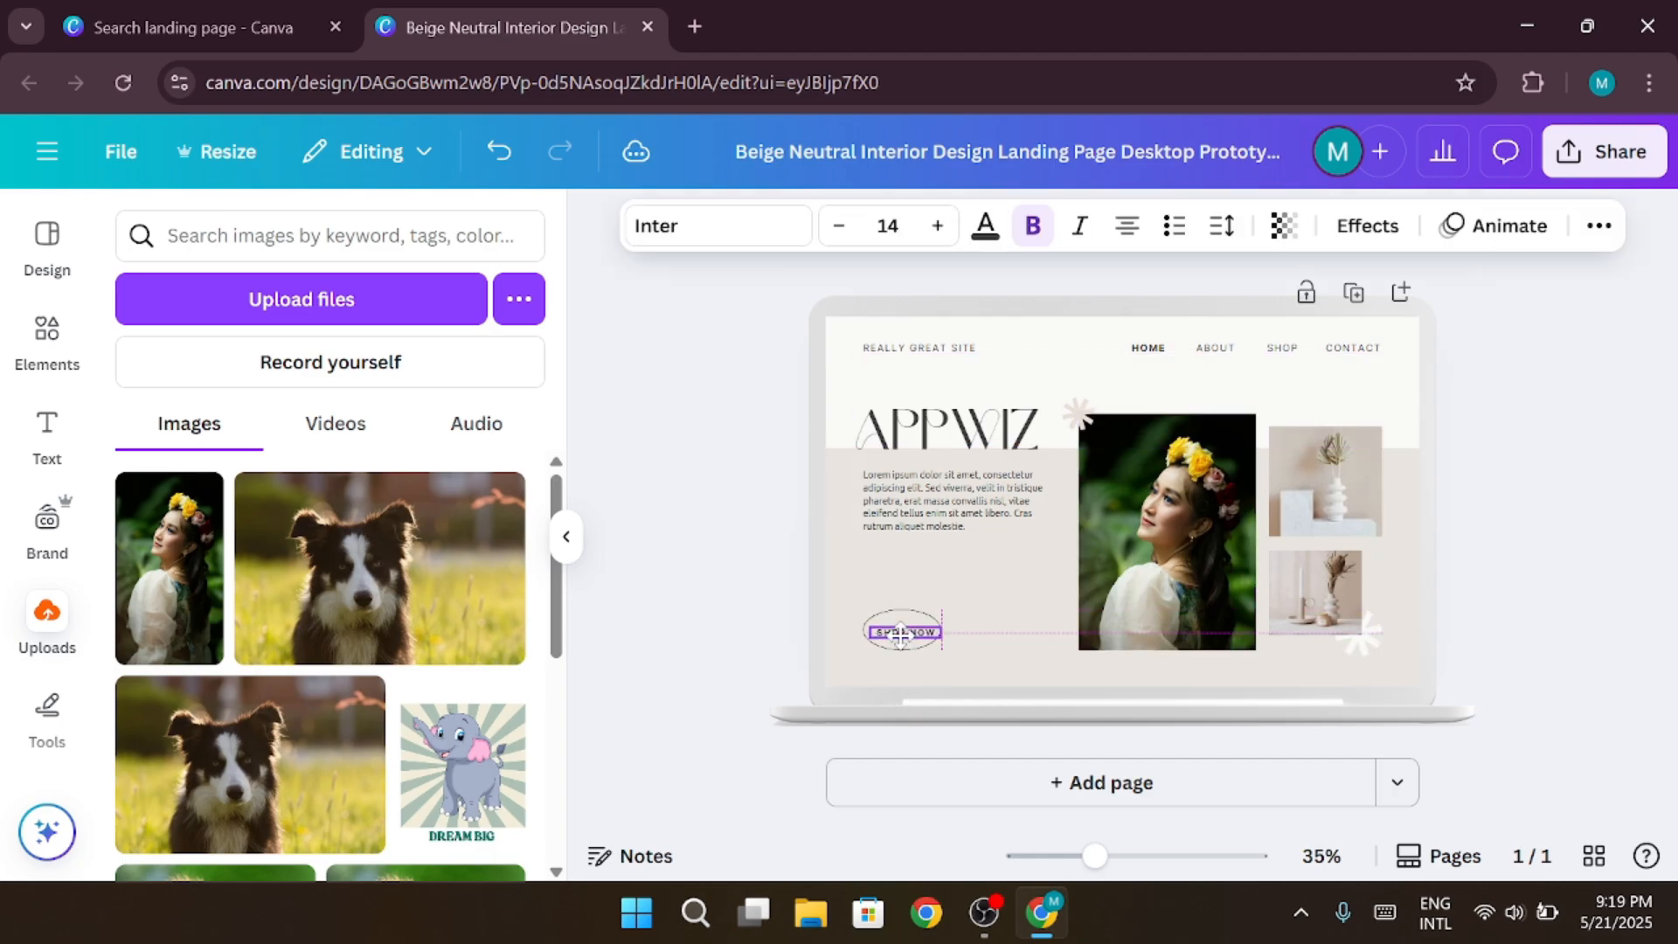
left_click(914, 645)
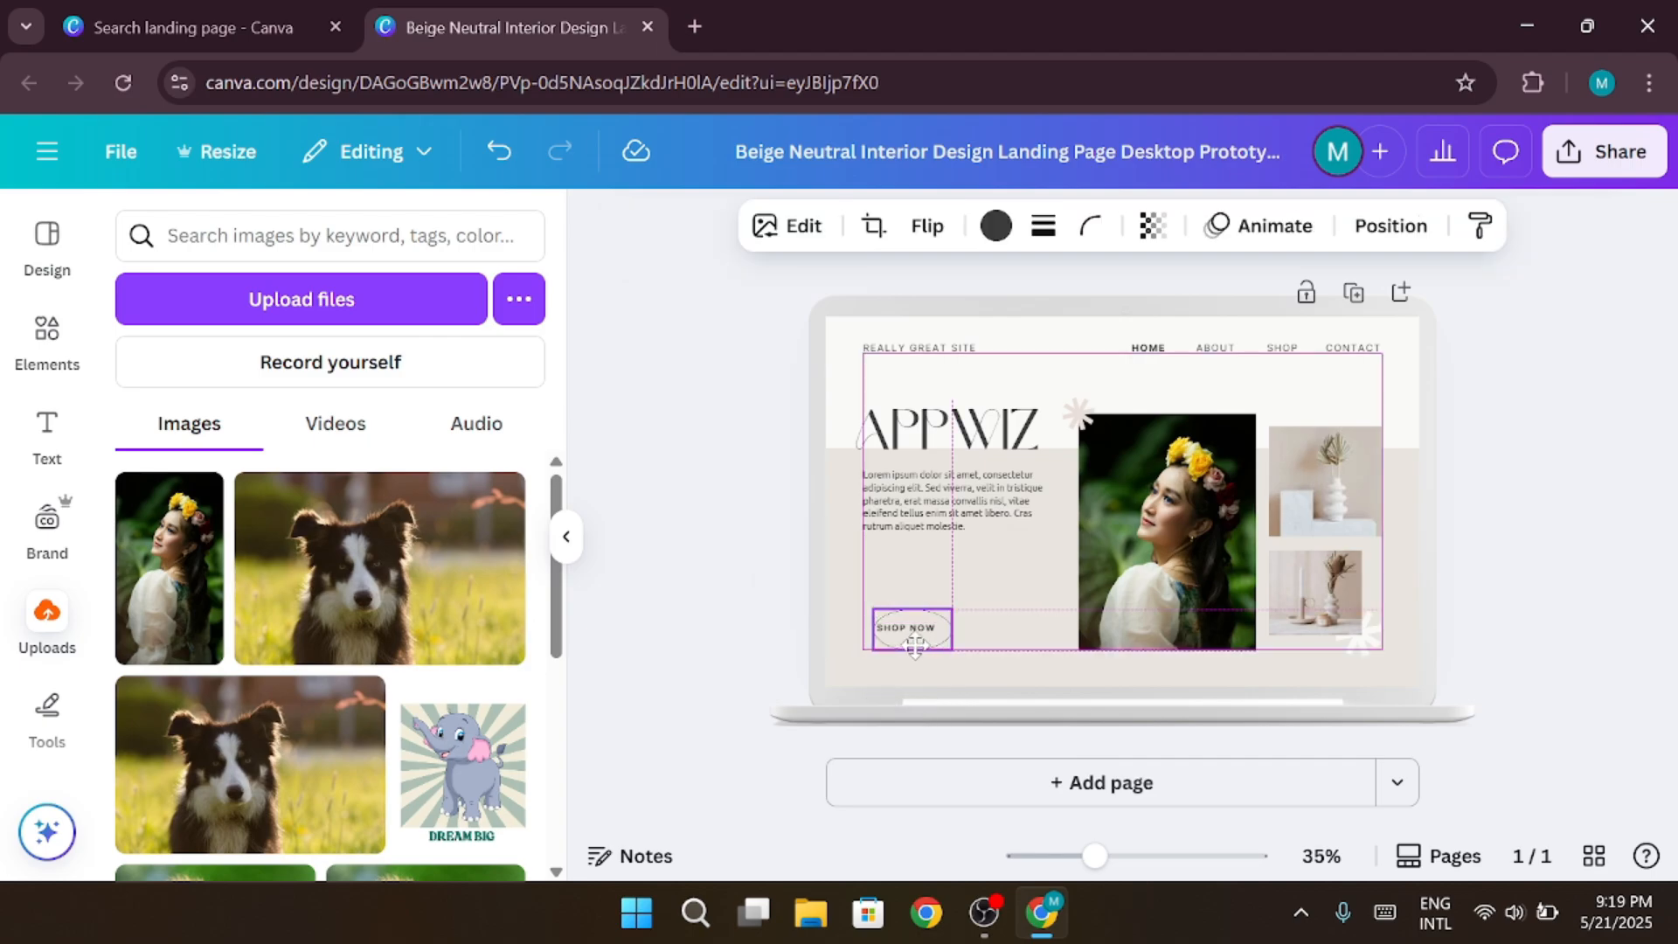
left_click_drag(913, 646, 944, 583)
left_click(916, 629)
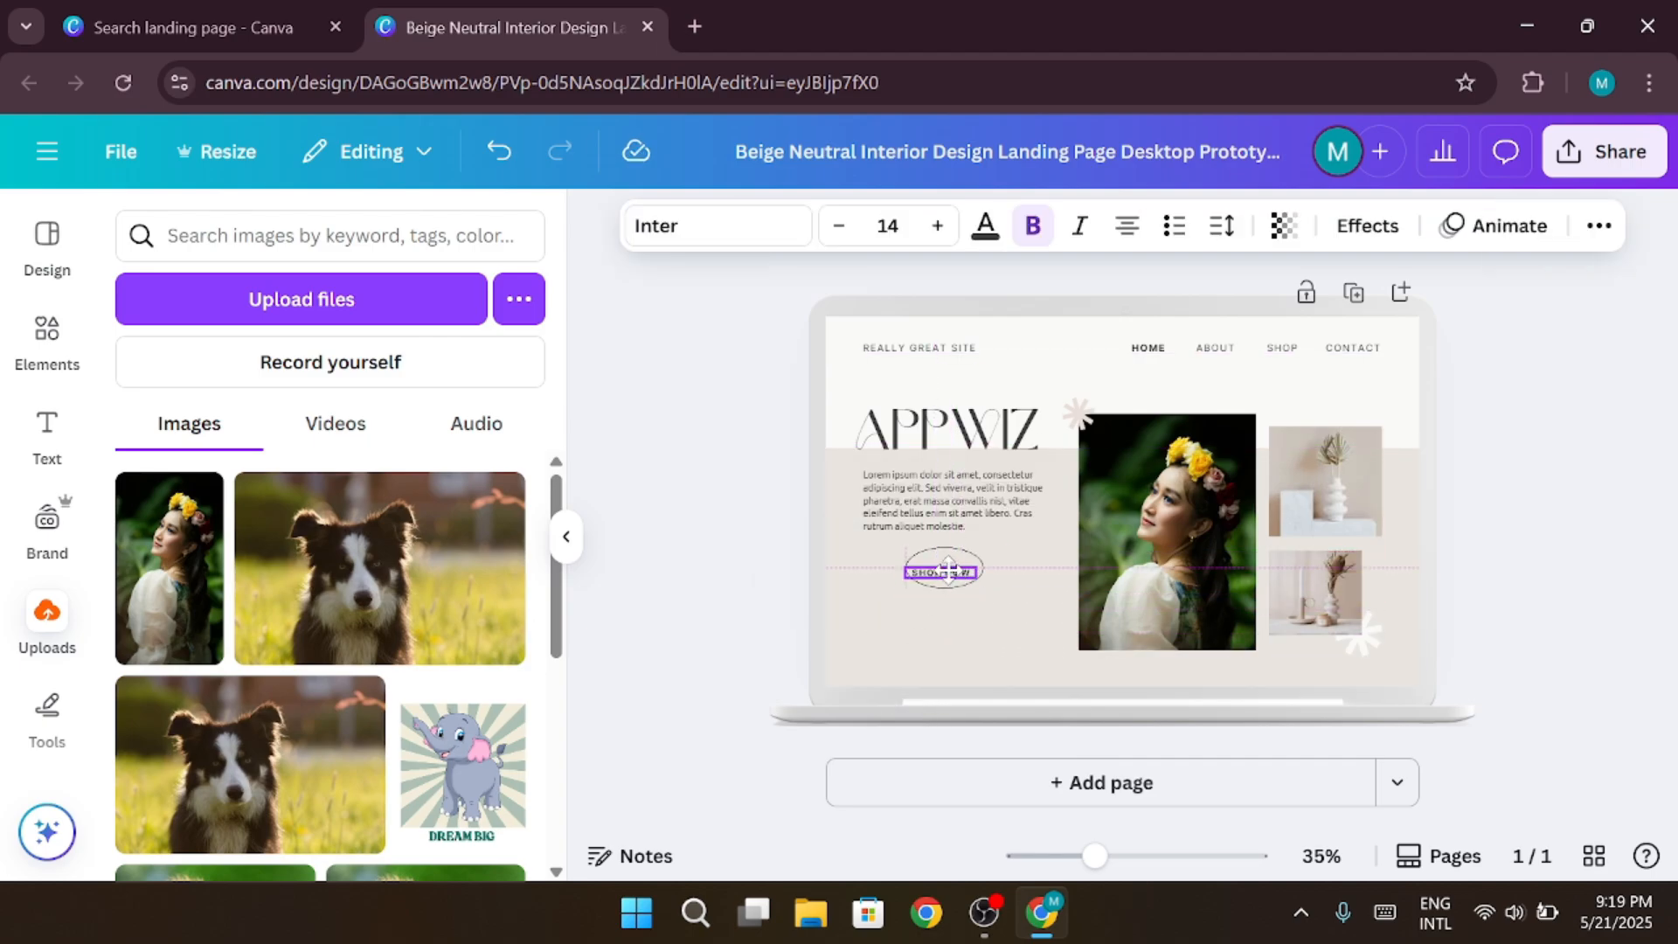
left_click(926, 569)
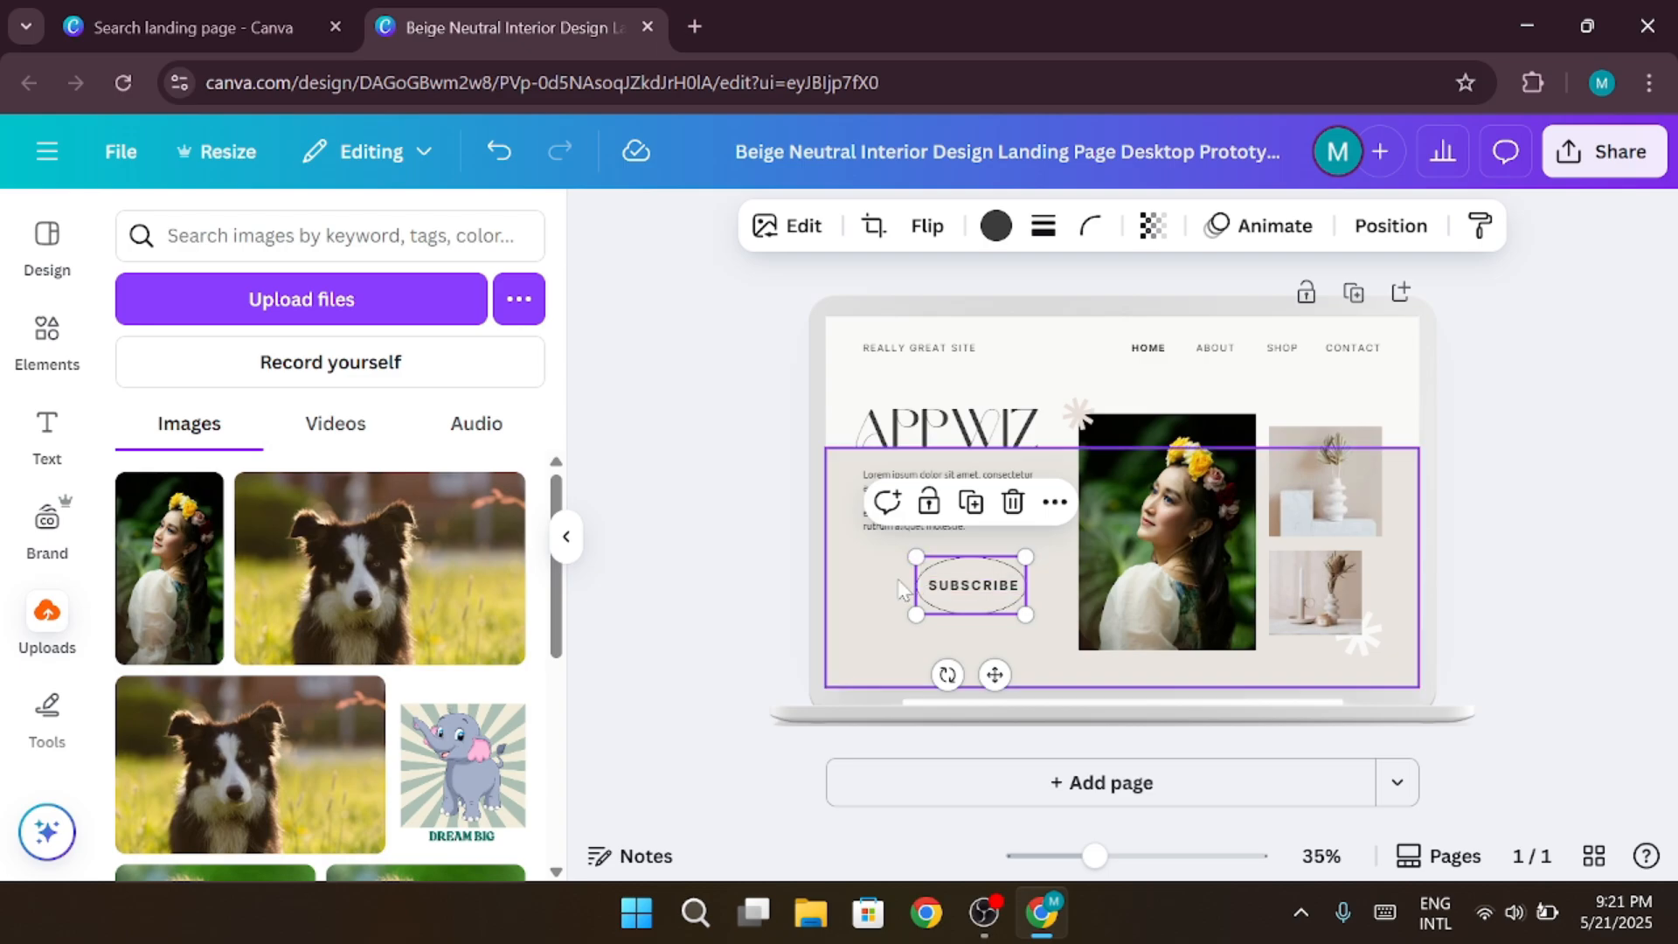
Group the SUBSCRIBE label with its oval outline and enlarge the grouped button beneath the body paragraph
right_click(899, 577)
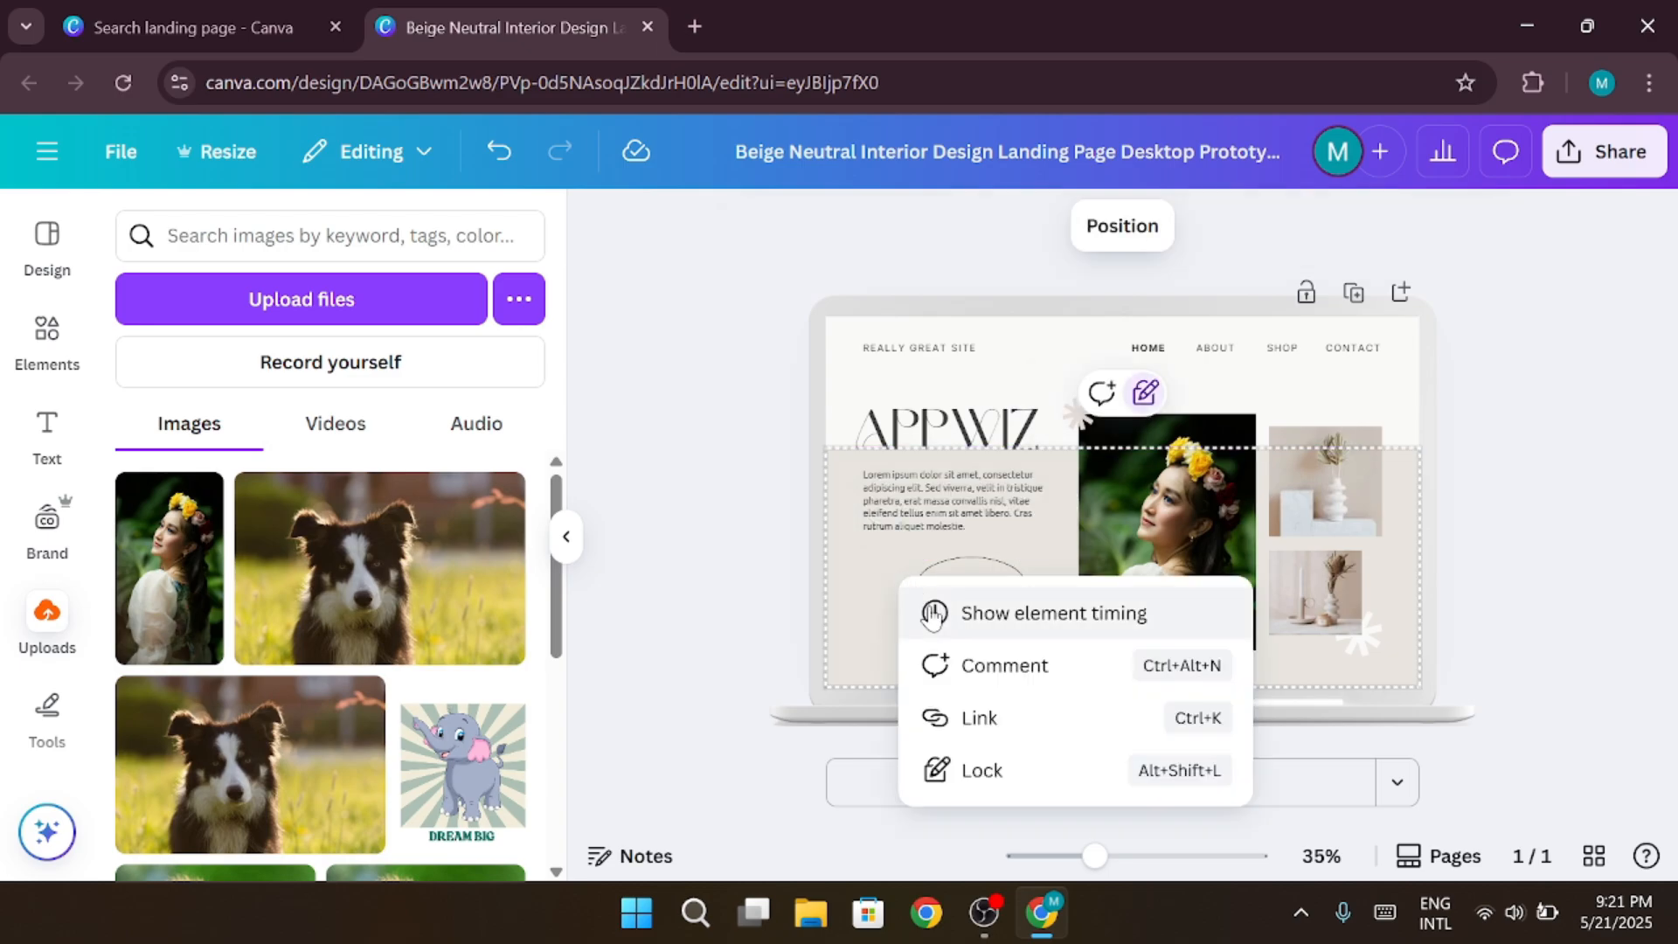
left_click(877, 612)
left_click_drag(914, 627, 1027, 559)
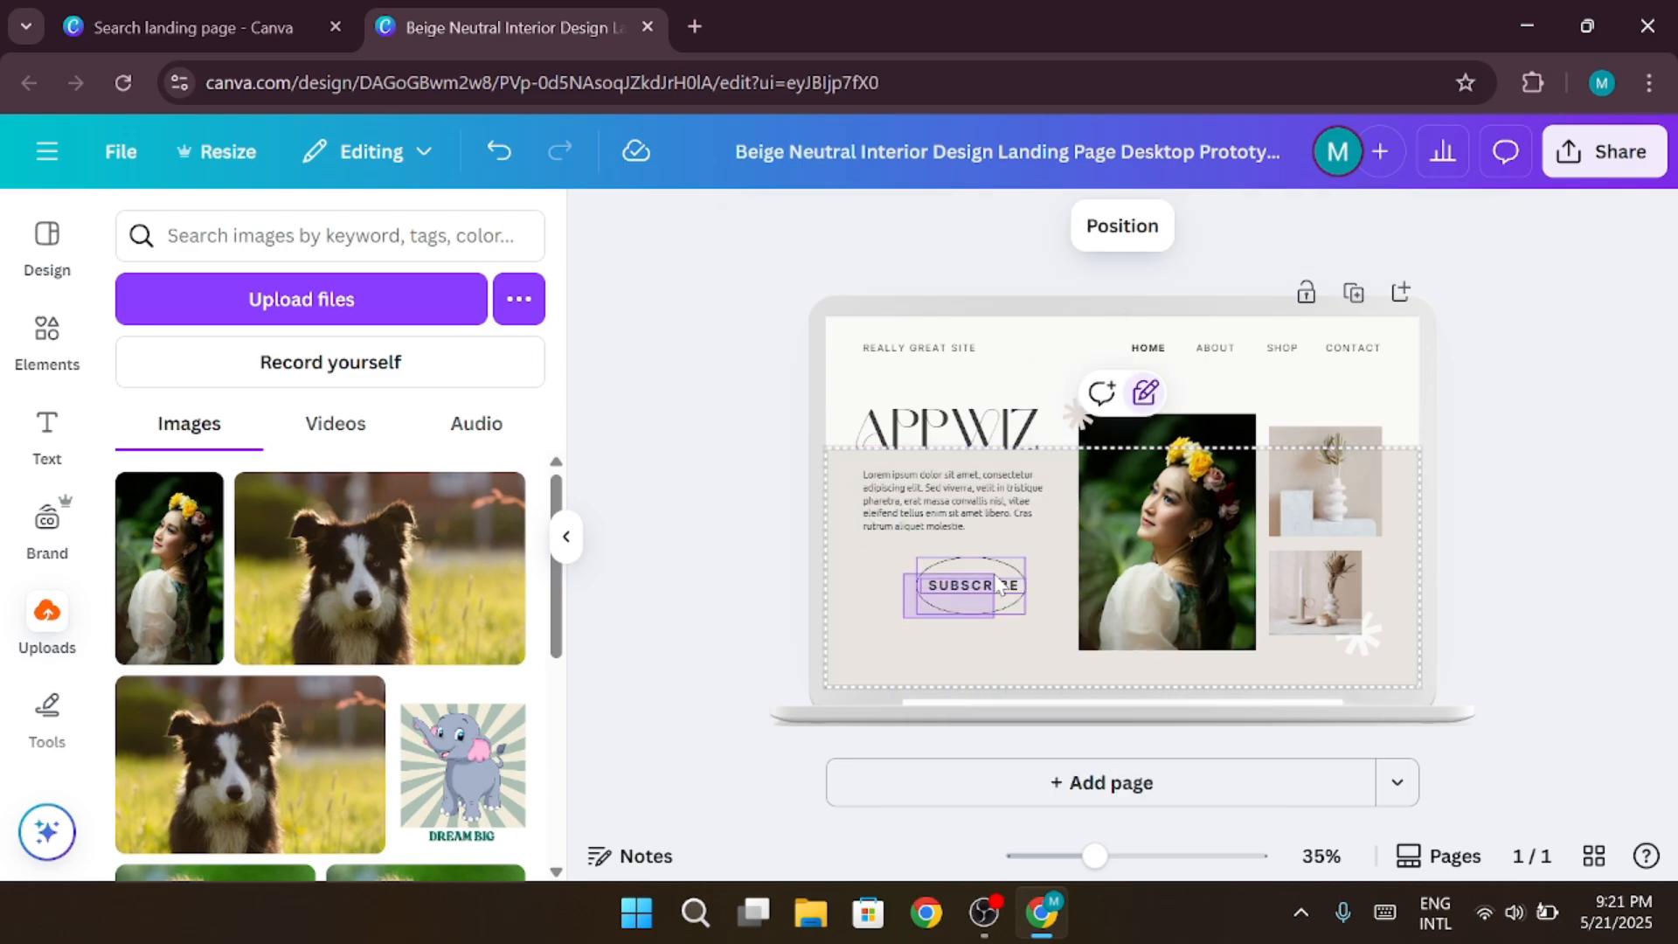
right_click(997, 584)
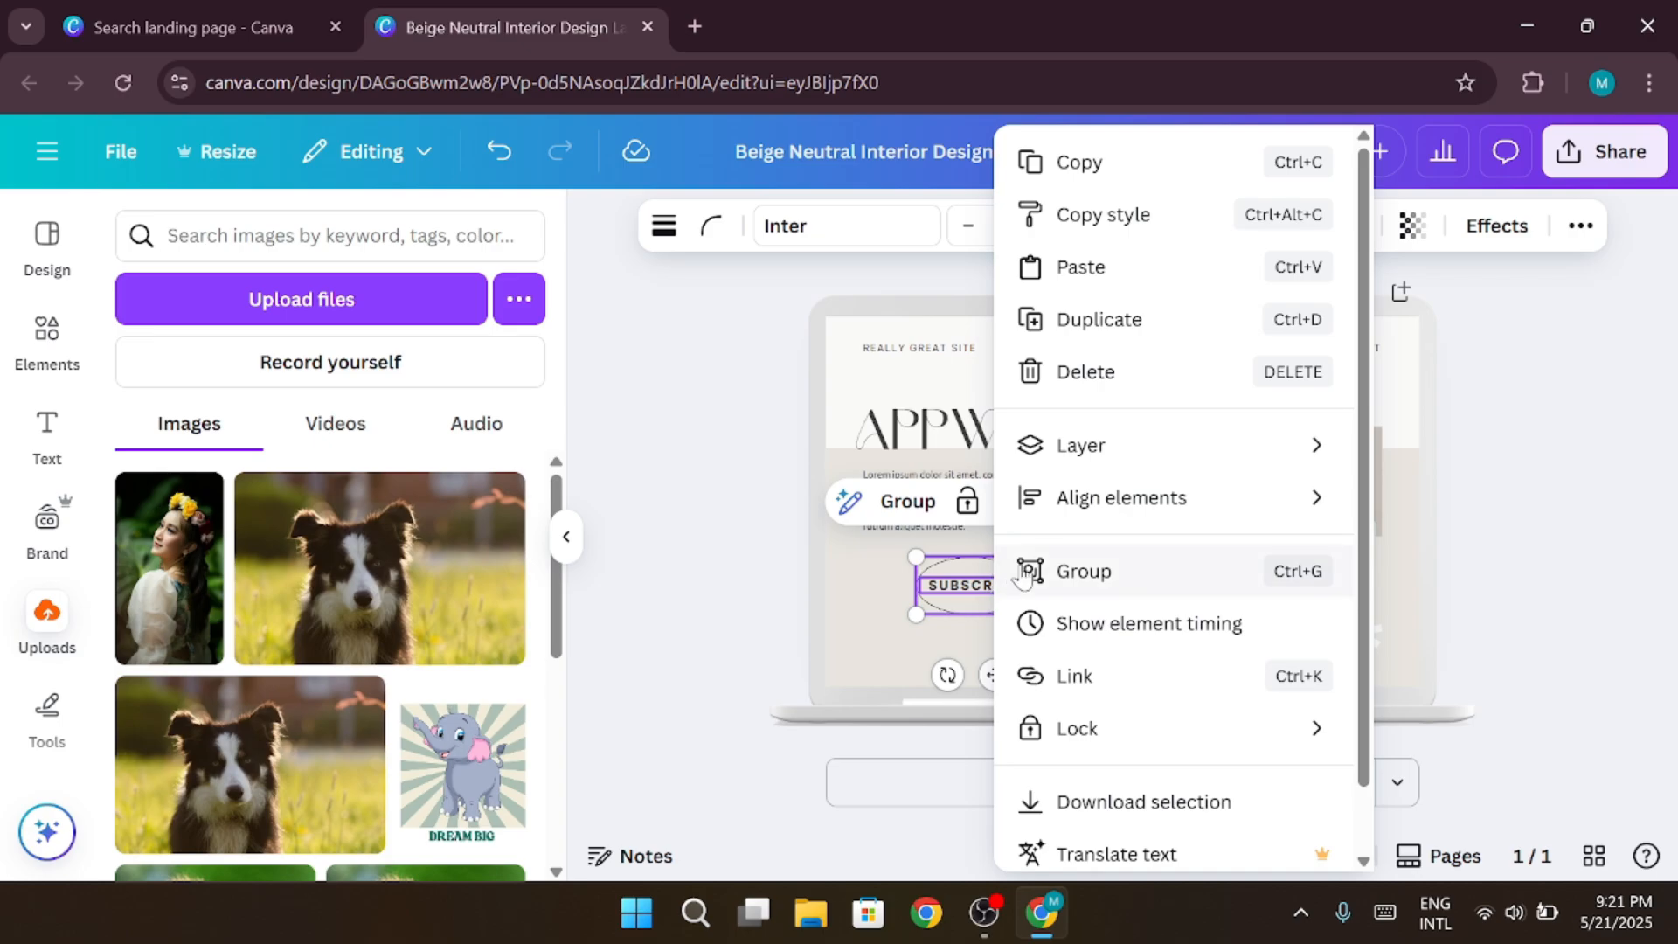
left_click(1029, 574)
left_click_drag(948, 614, 993, 597)
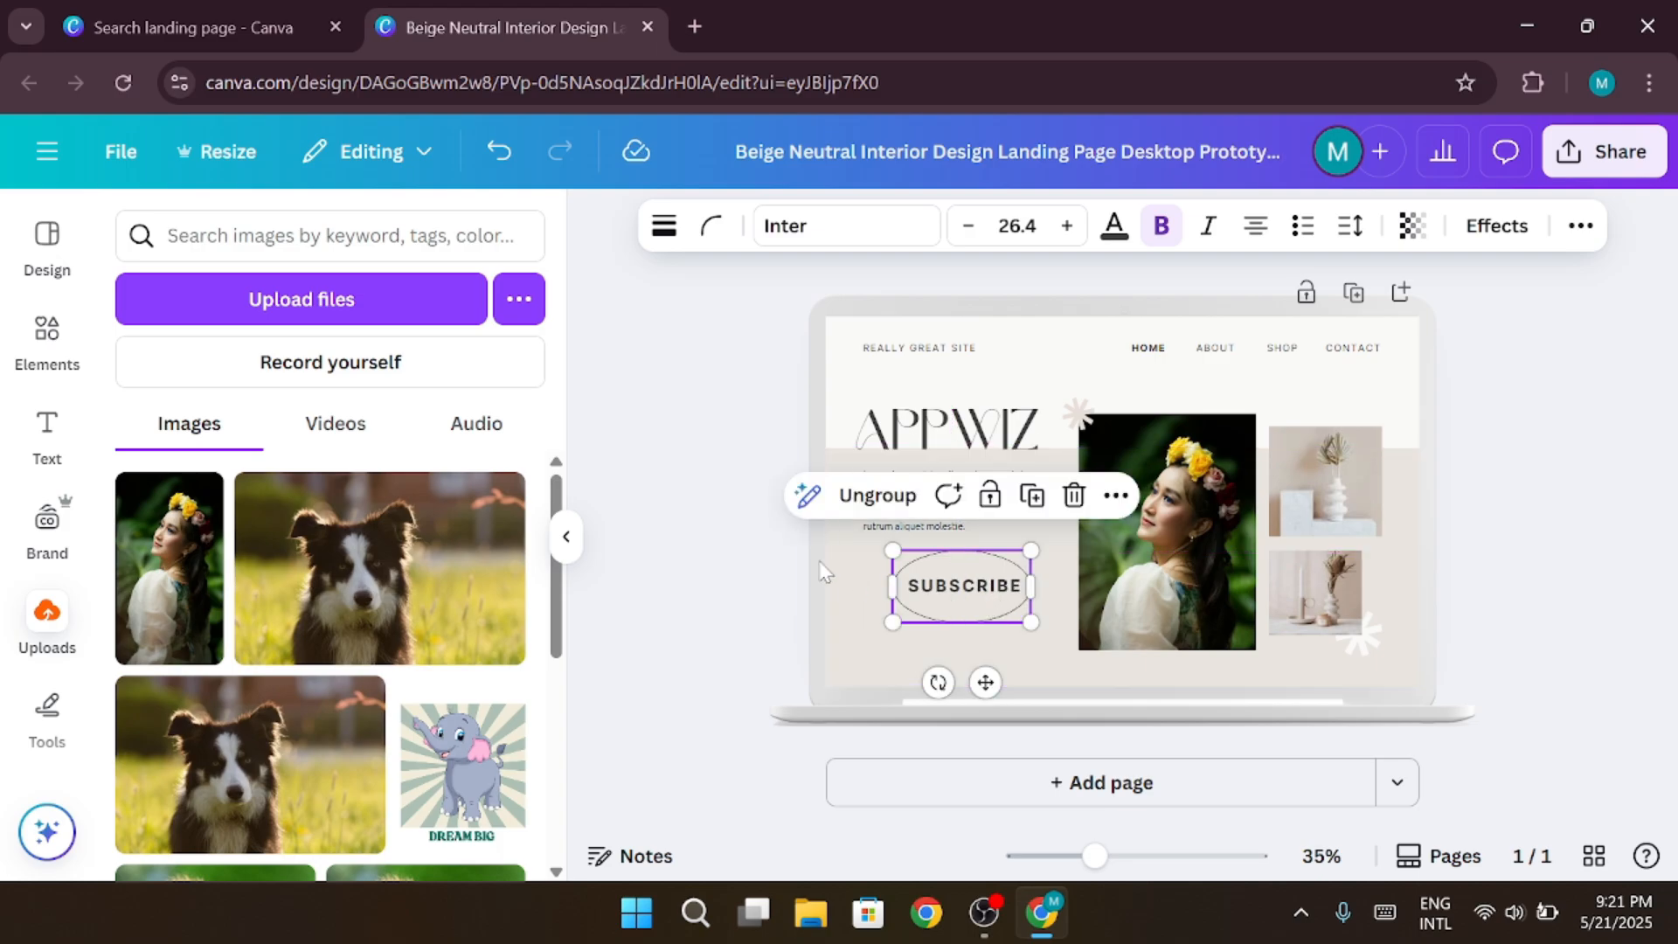
left_click(761, 576)
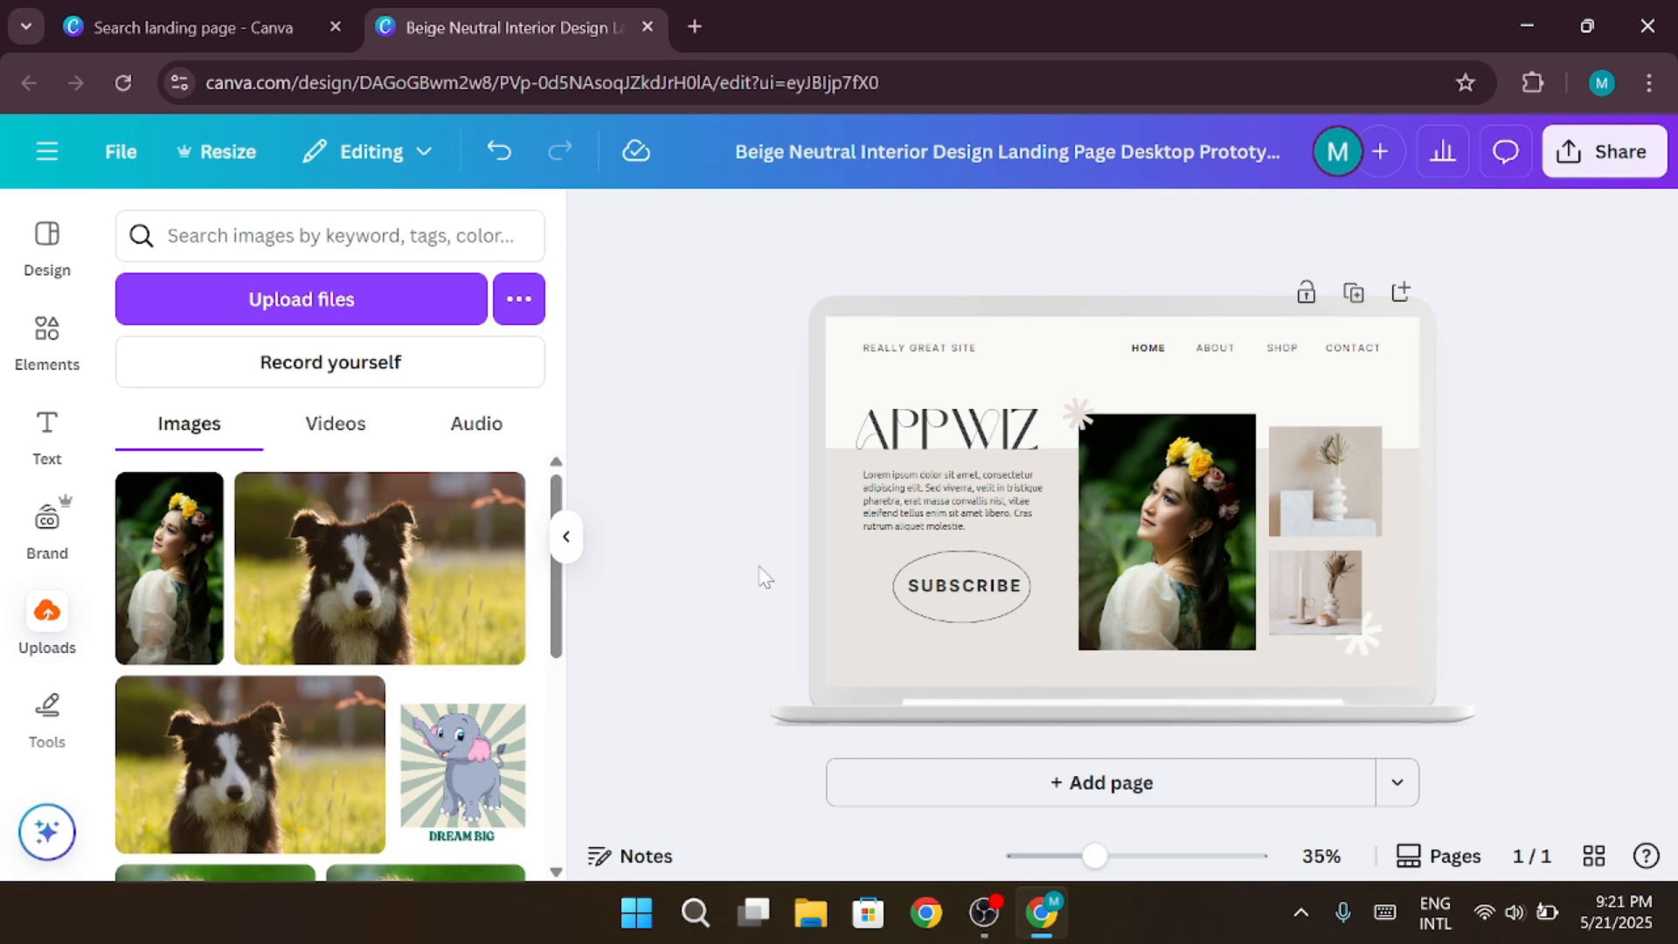
Search youtube.com as the link for the SUBSCRIBE button group and link it to the suggested YouTube Thumbnail design about skincare hacks
left_click(909, 629)
left_click(941, 614)
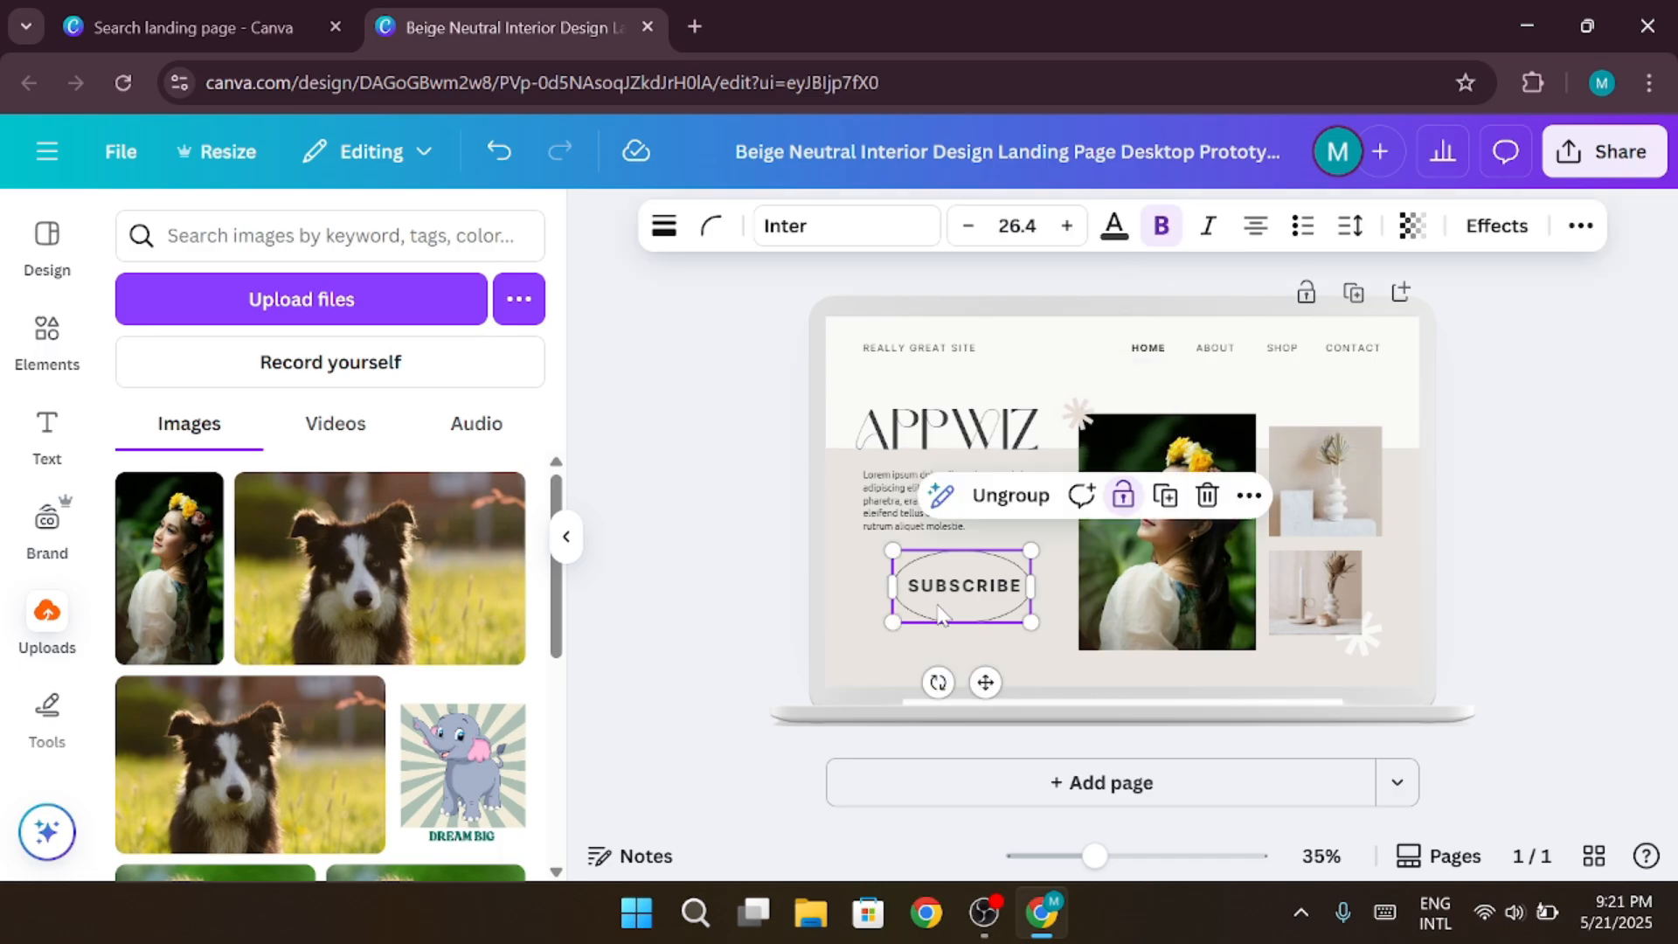
right_click(942, 612)
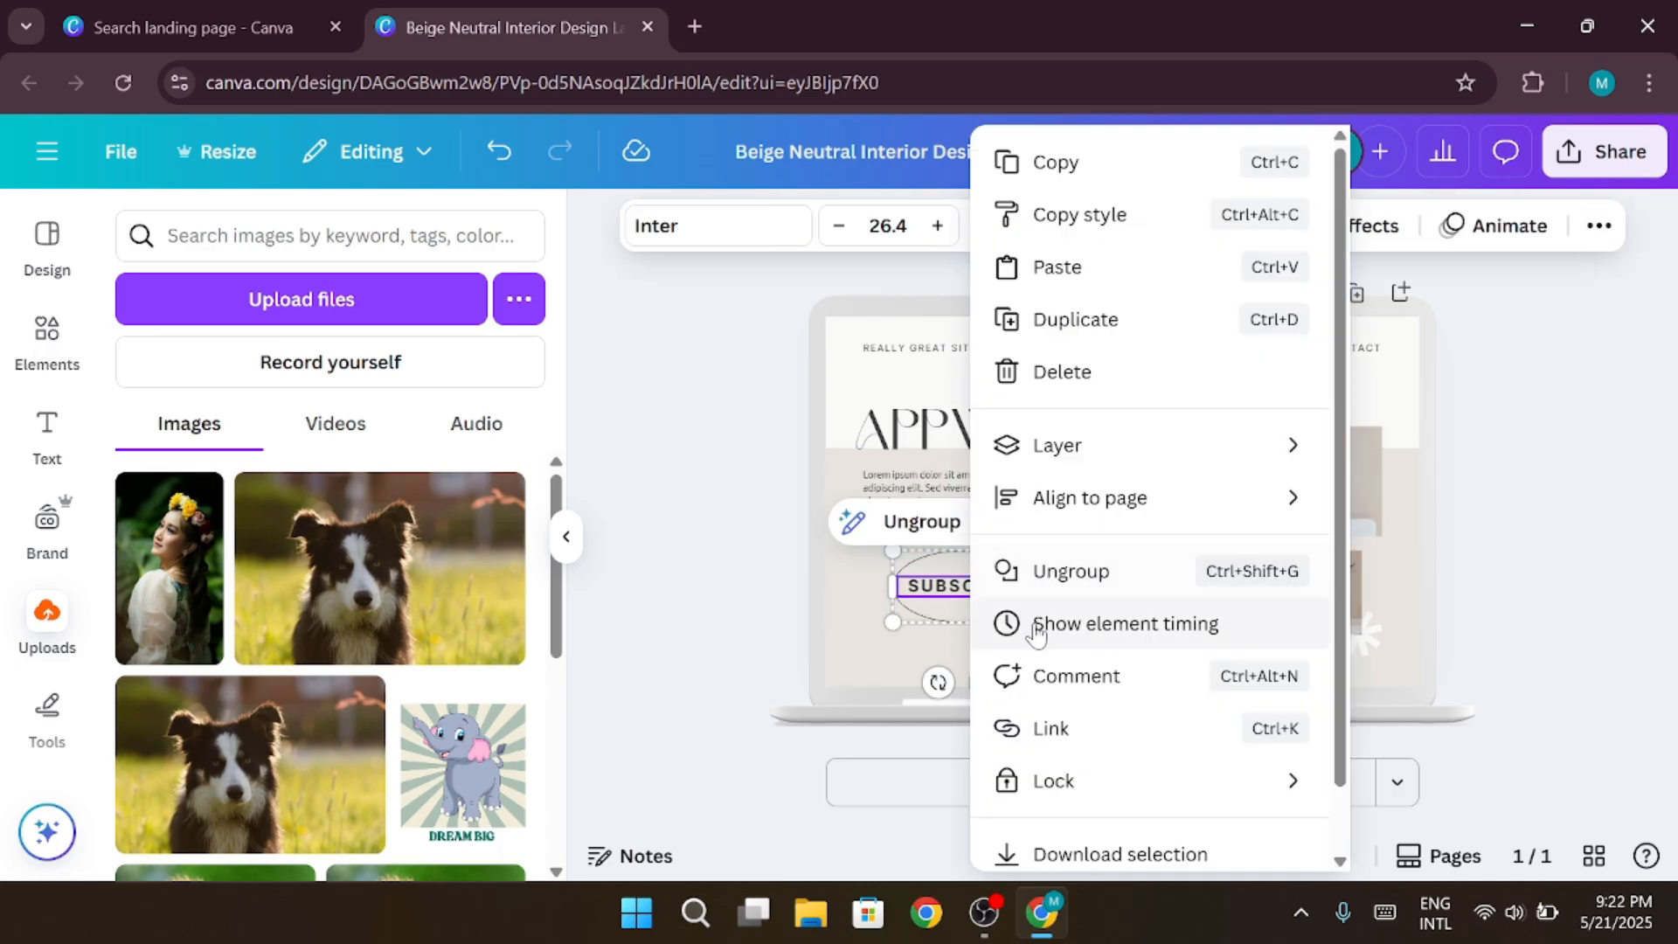
left_click(1088, 729)
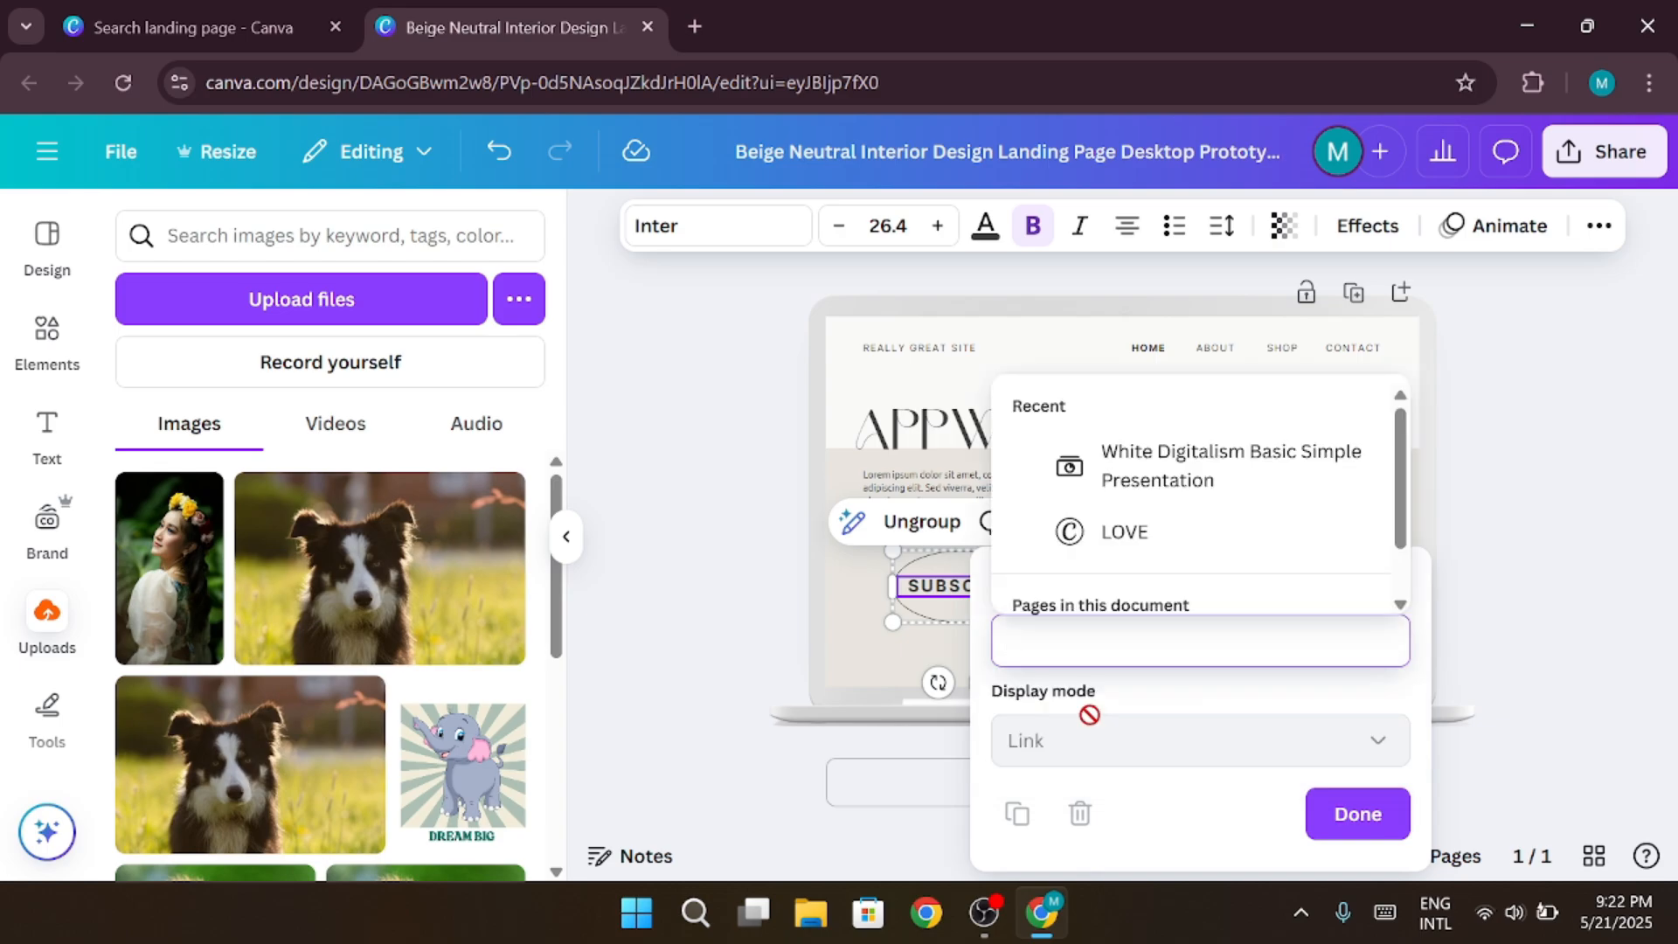
type("youtube")
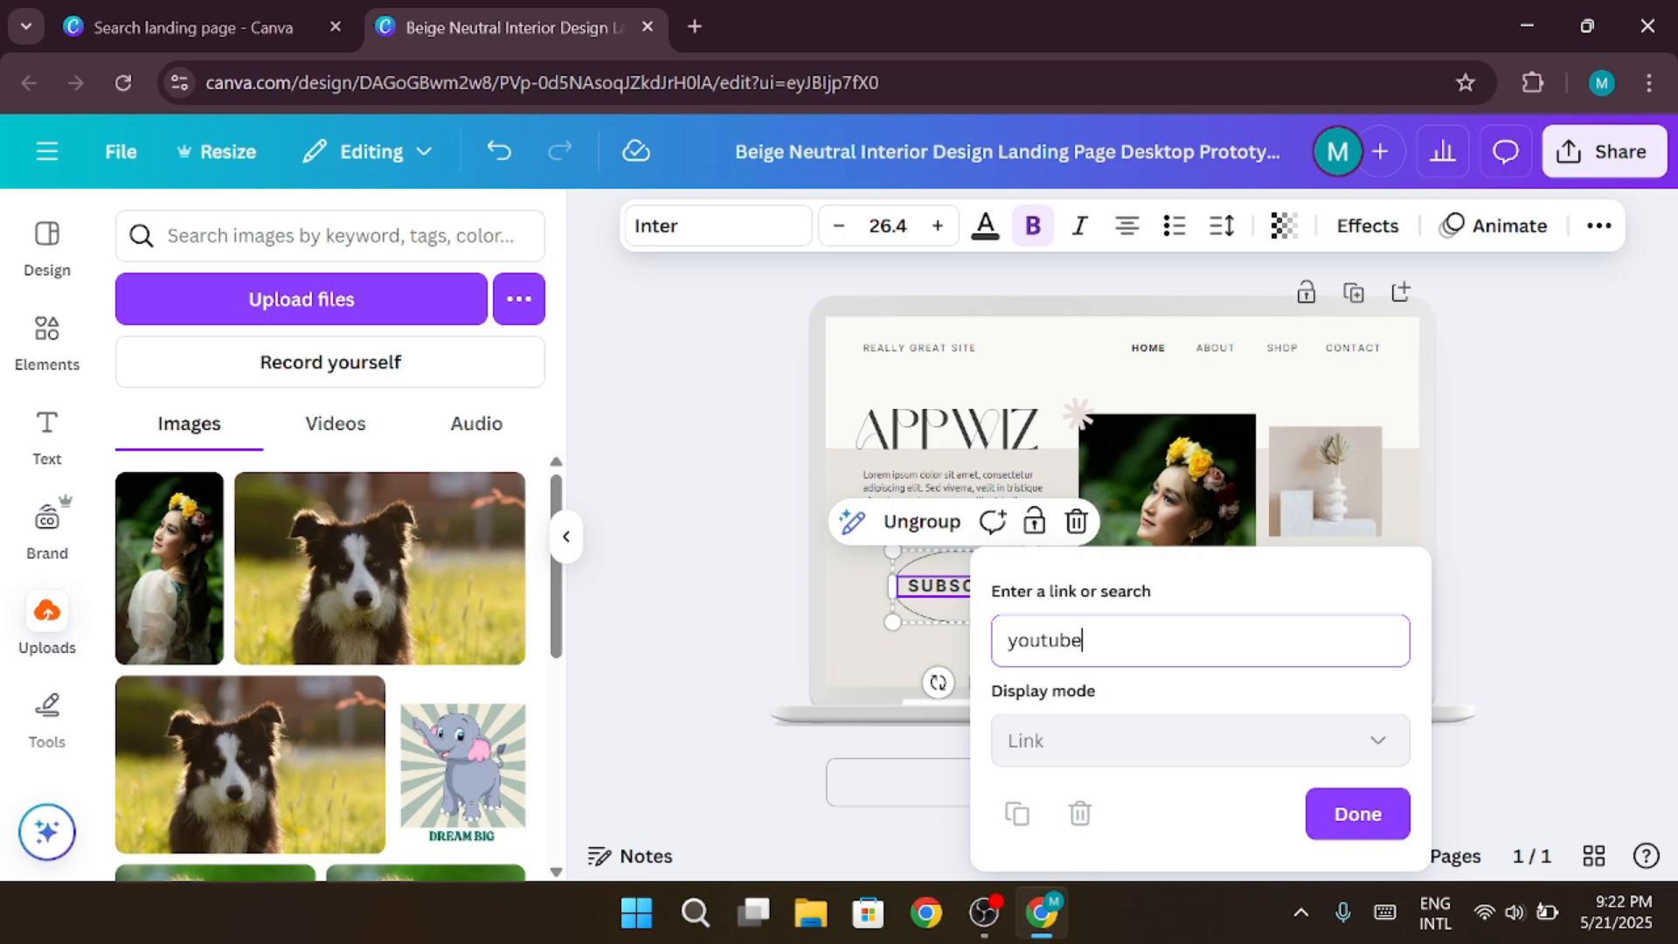
type(".com")
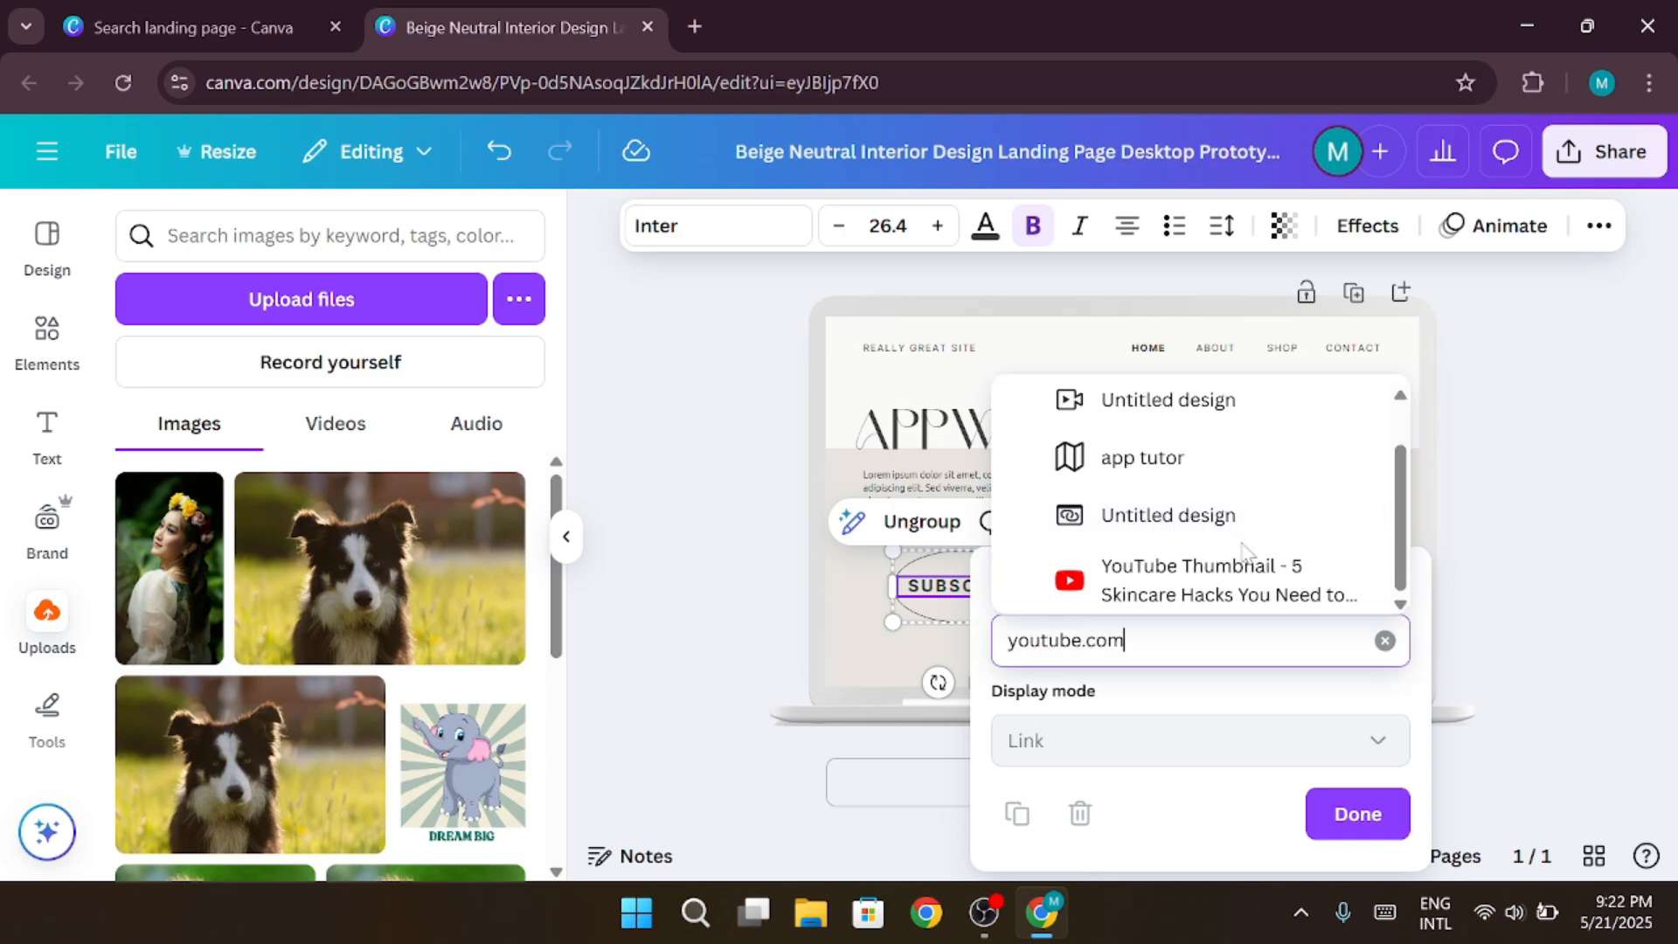
left_click(1247, 579)
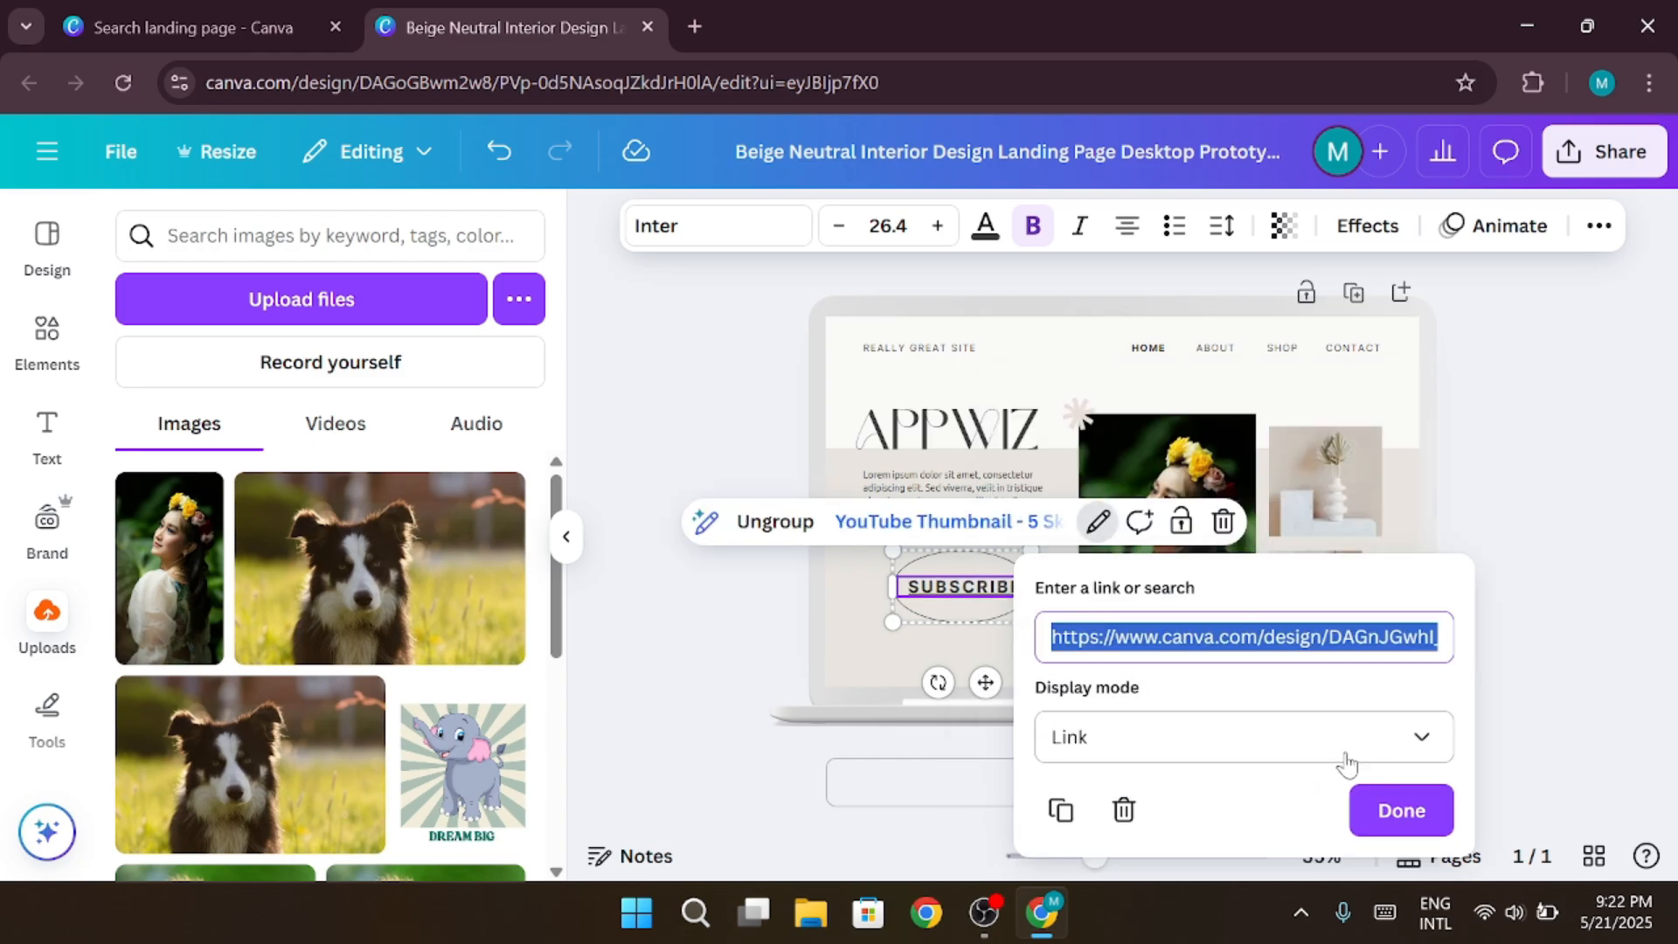
left_click(1364, 813)
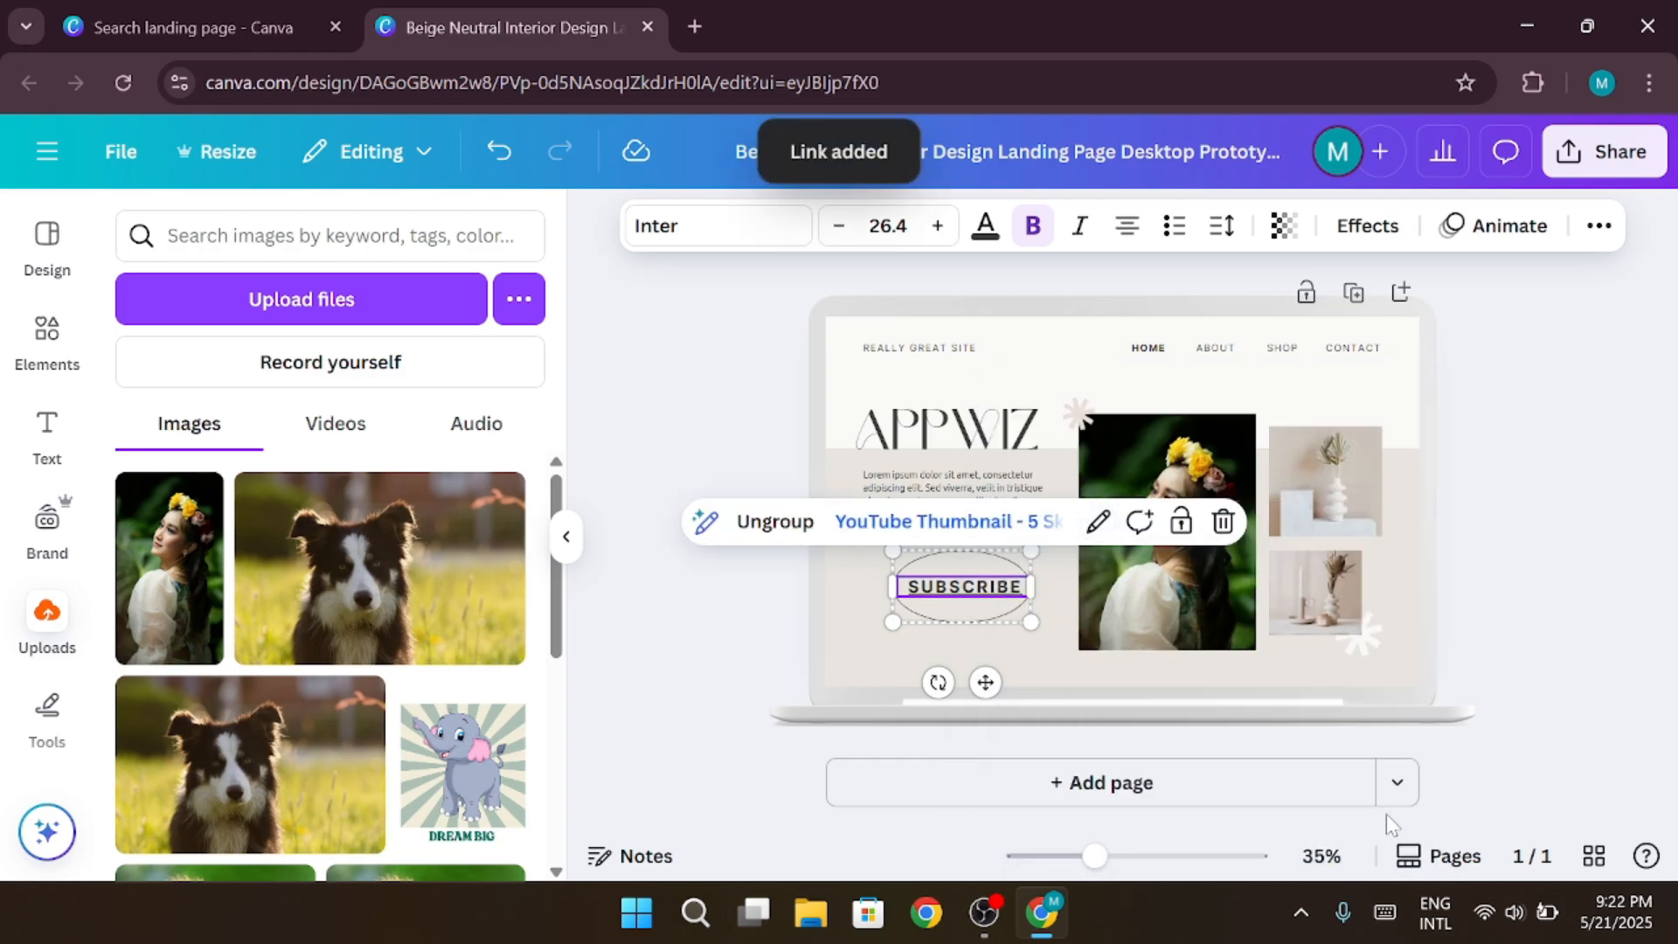
left_click(732, 620)
left_click(951, 612)
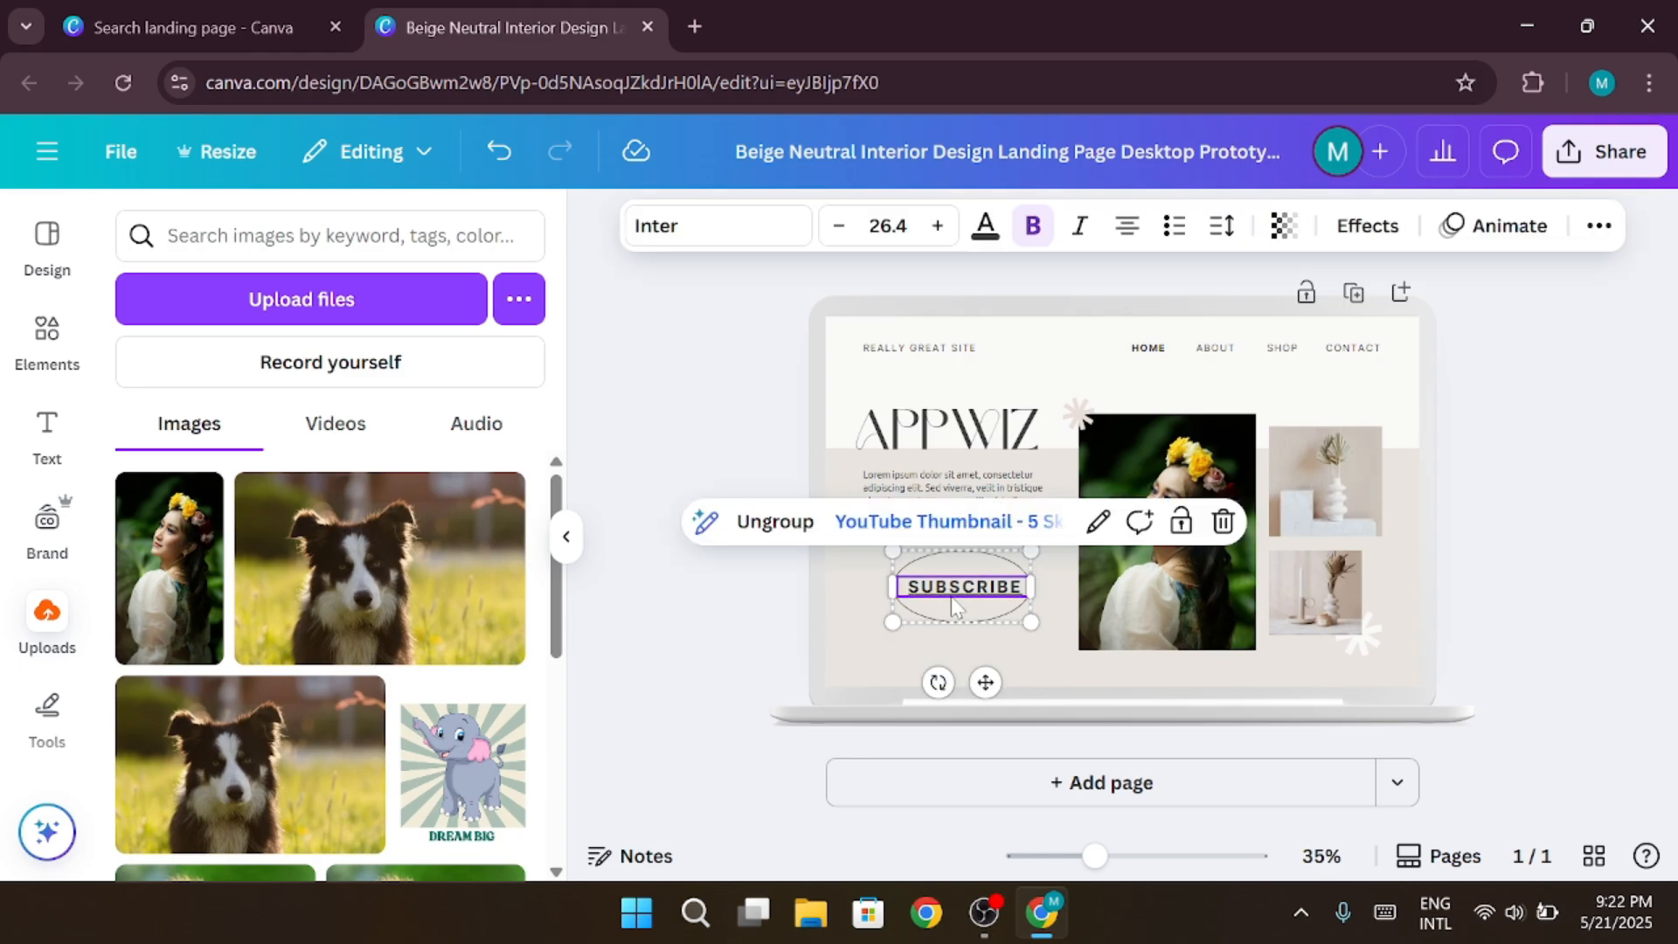
left_click(747, 638)
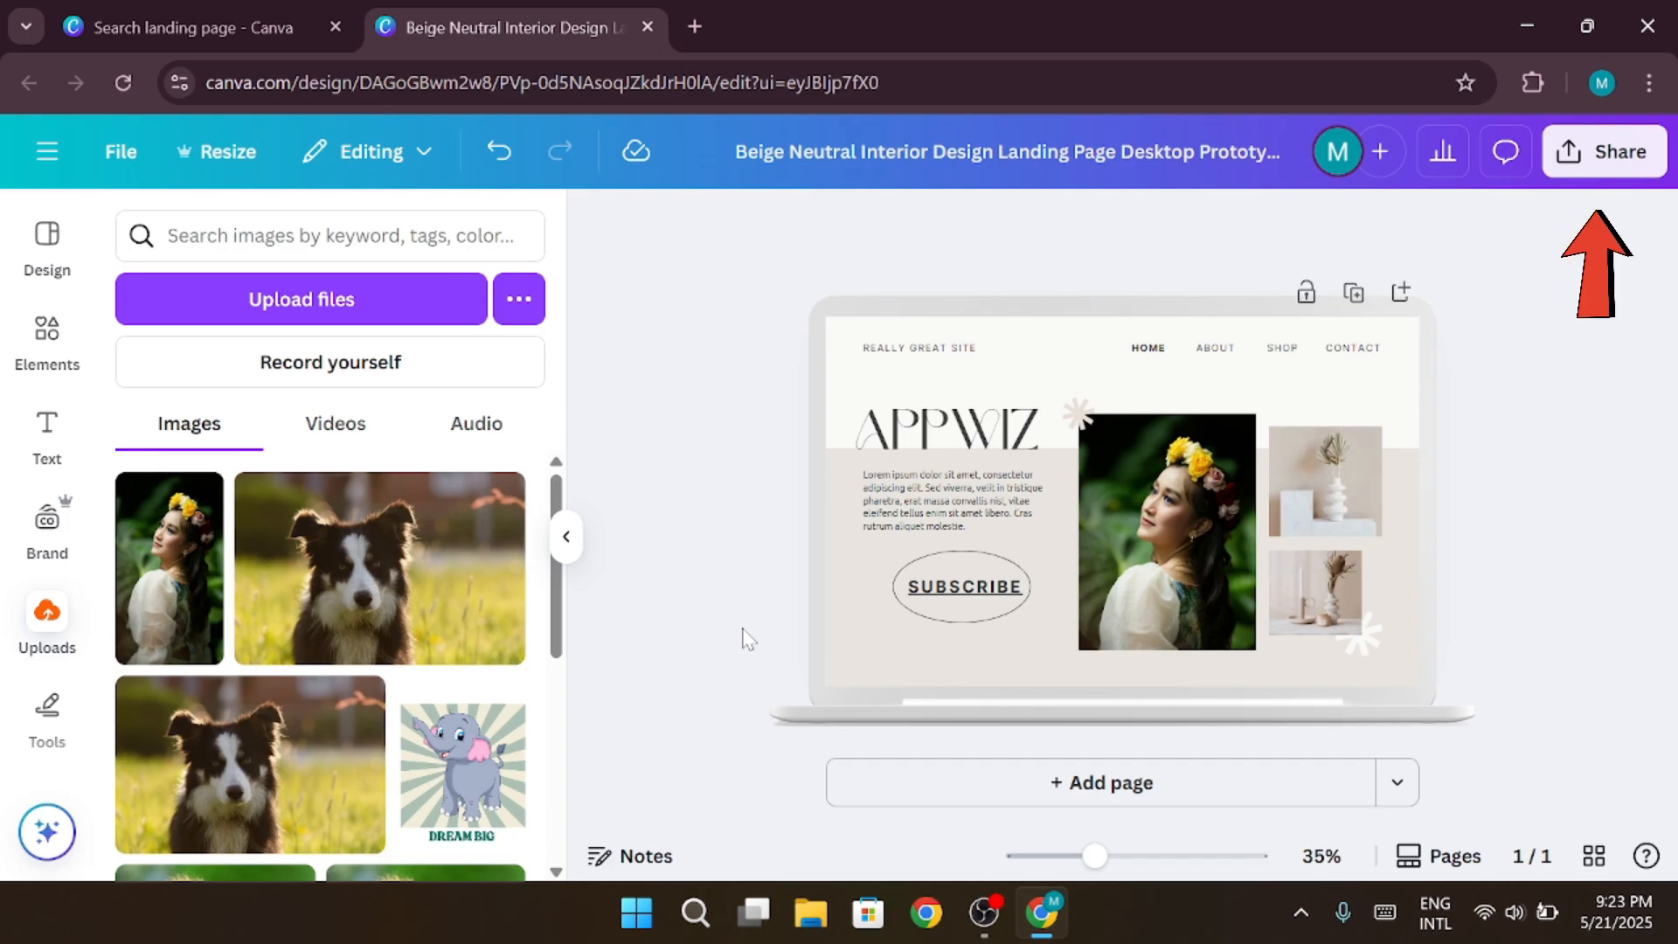
Present the landing page in full screen to check its layout, and return to the editor
left_click(1588, 185)
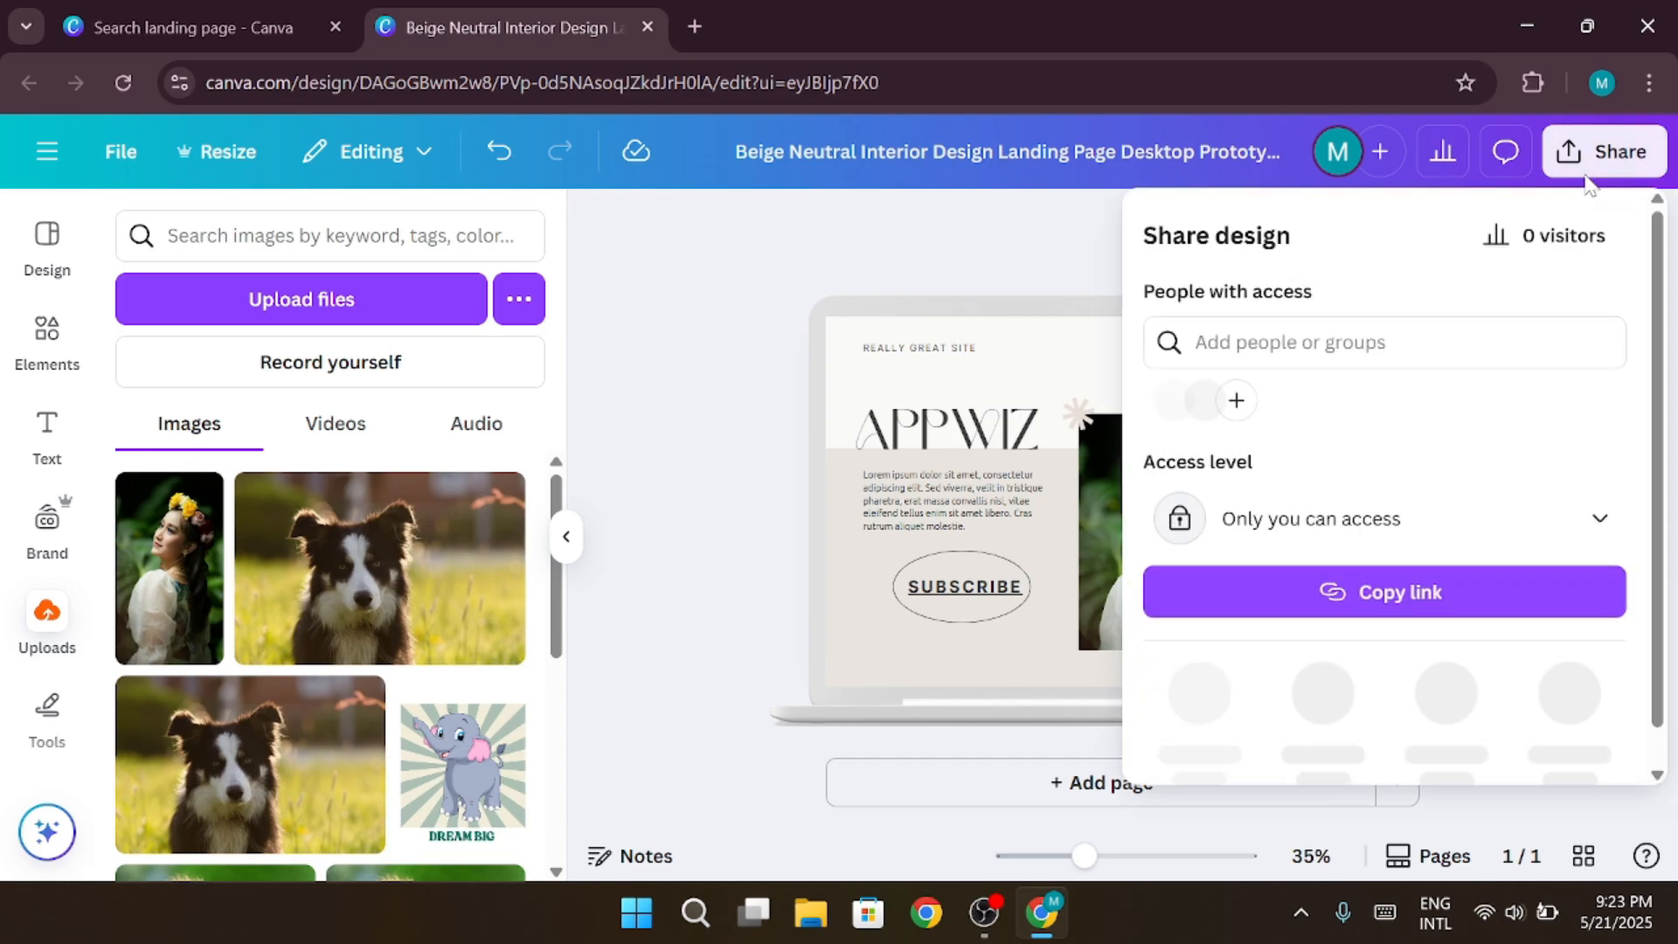
scroll(1498, 453, "down", 1)
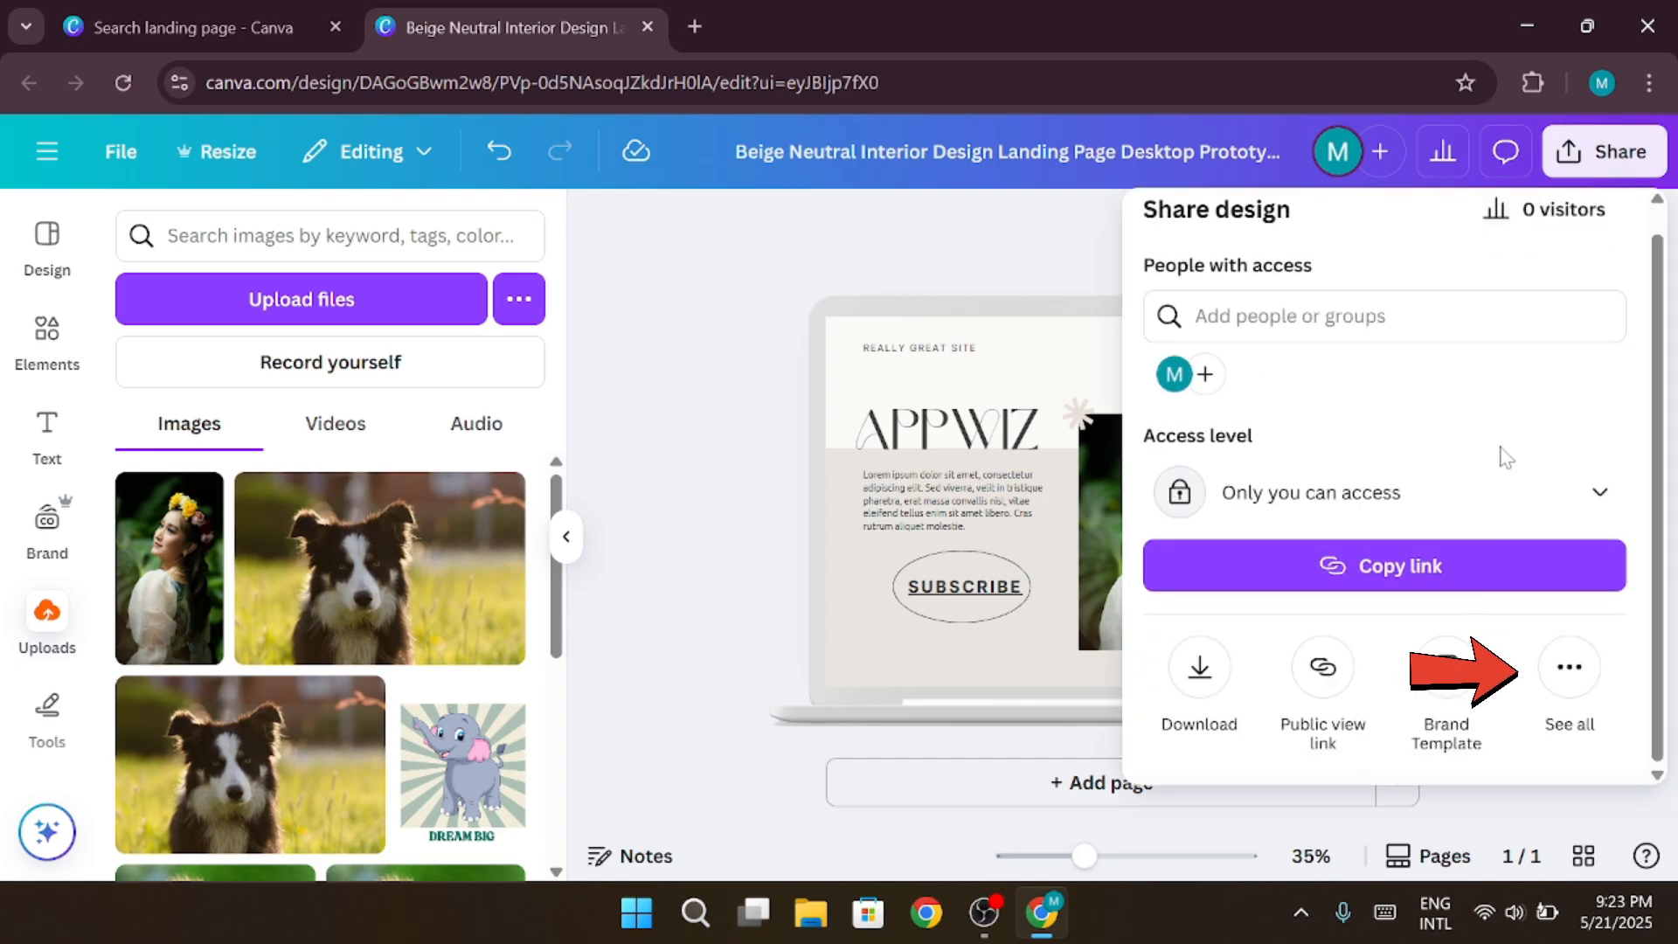
left_click(1554, 680)
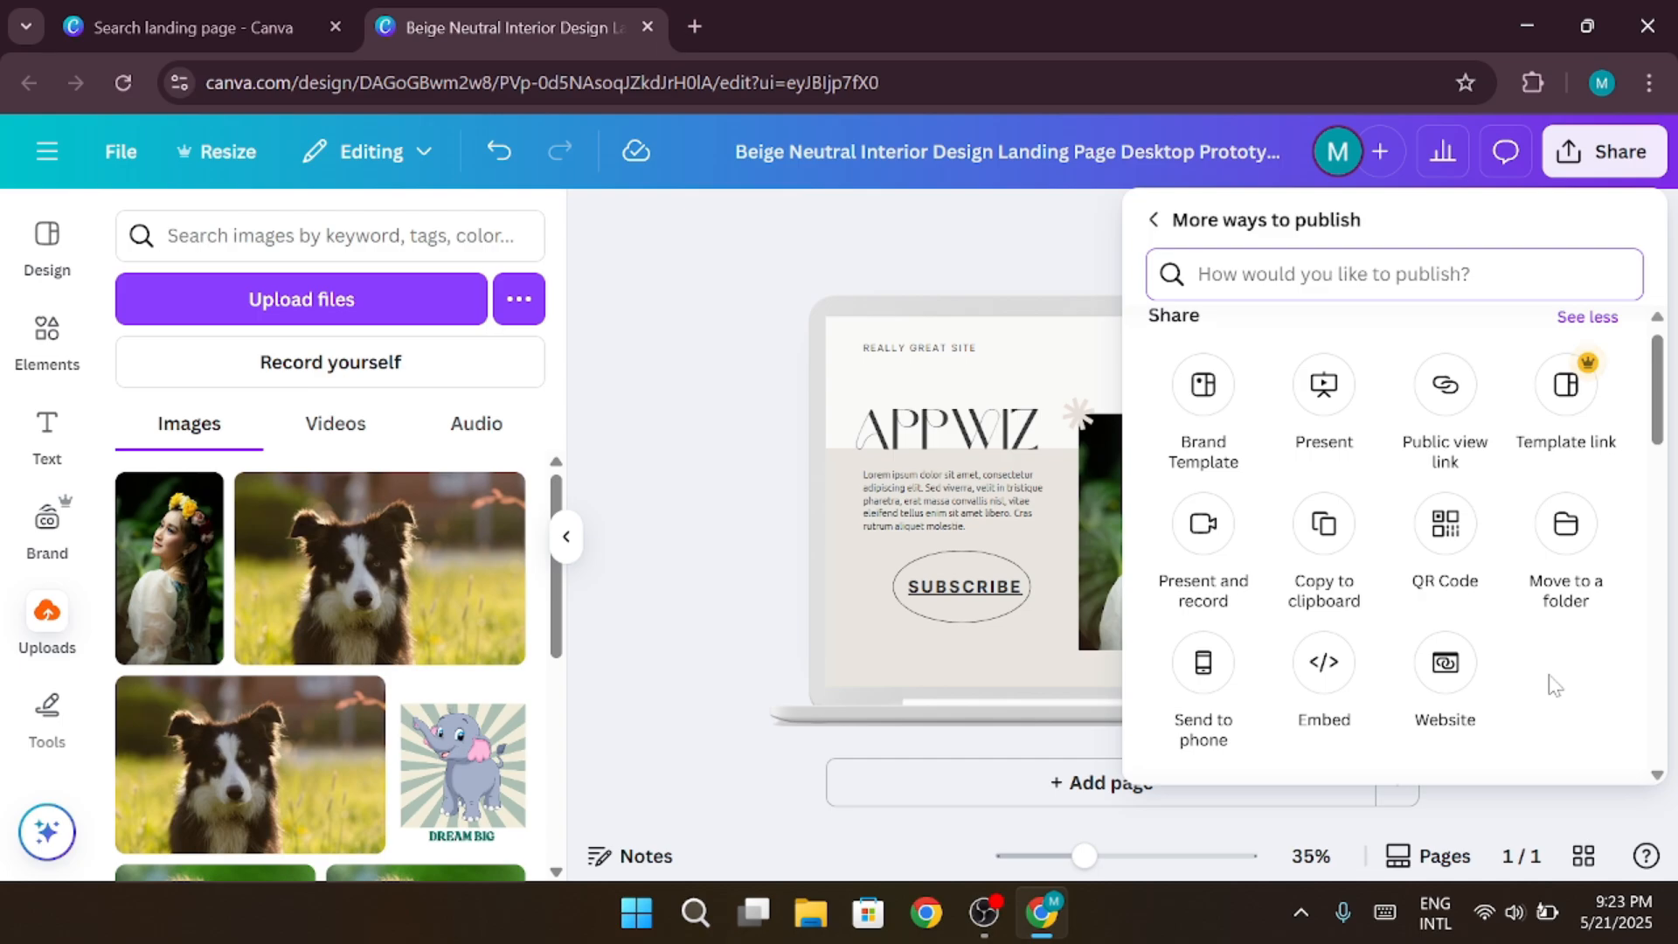
left_click(1321, 389)
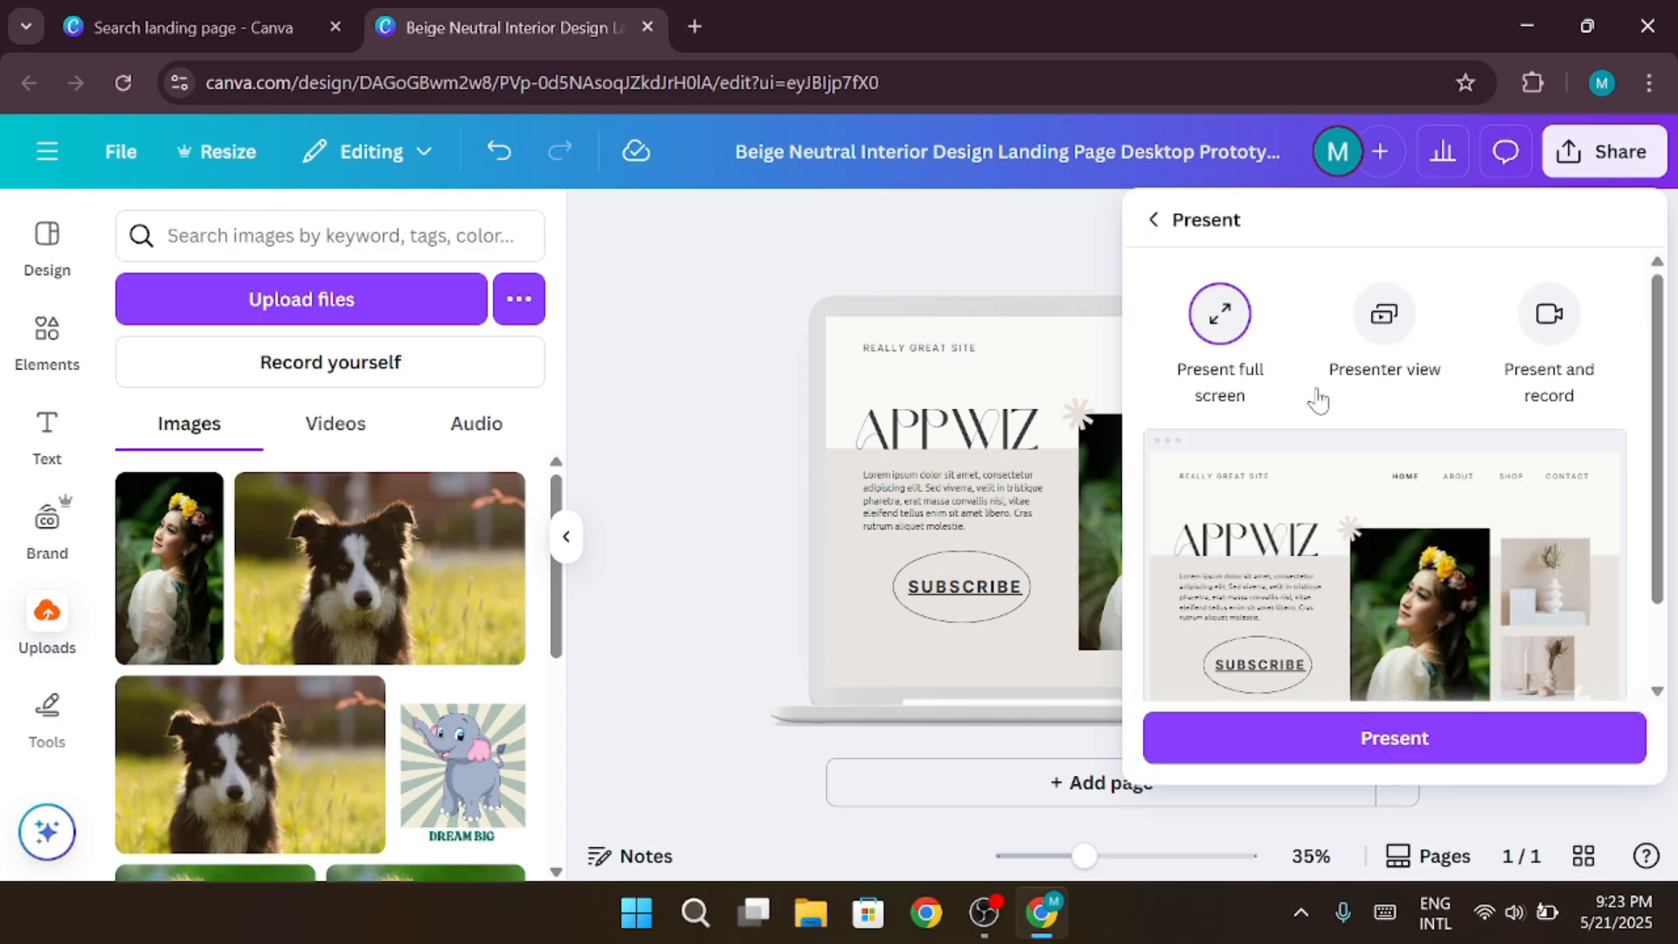
left_click(1388, 750)
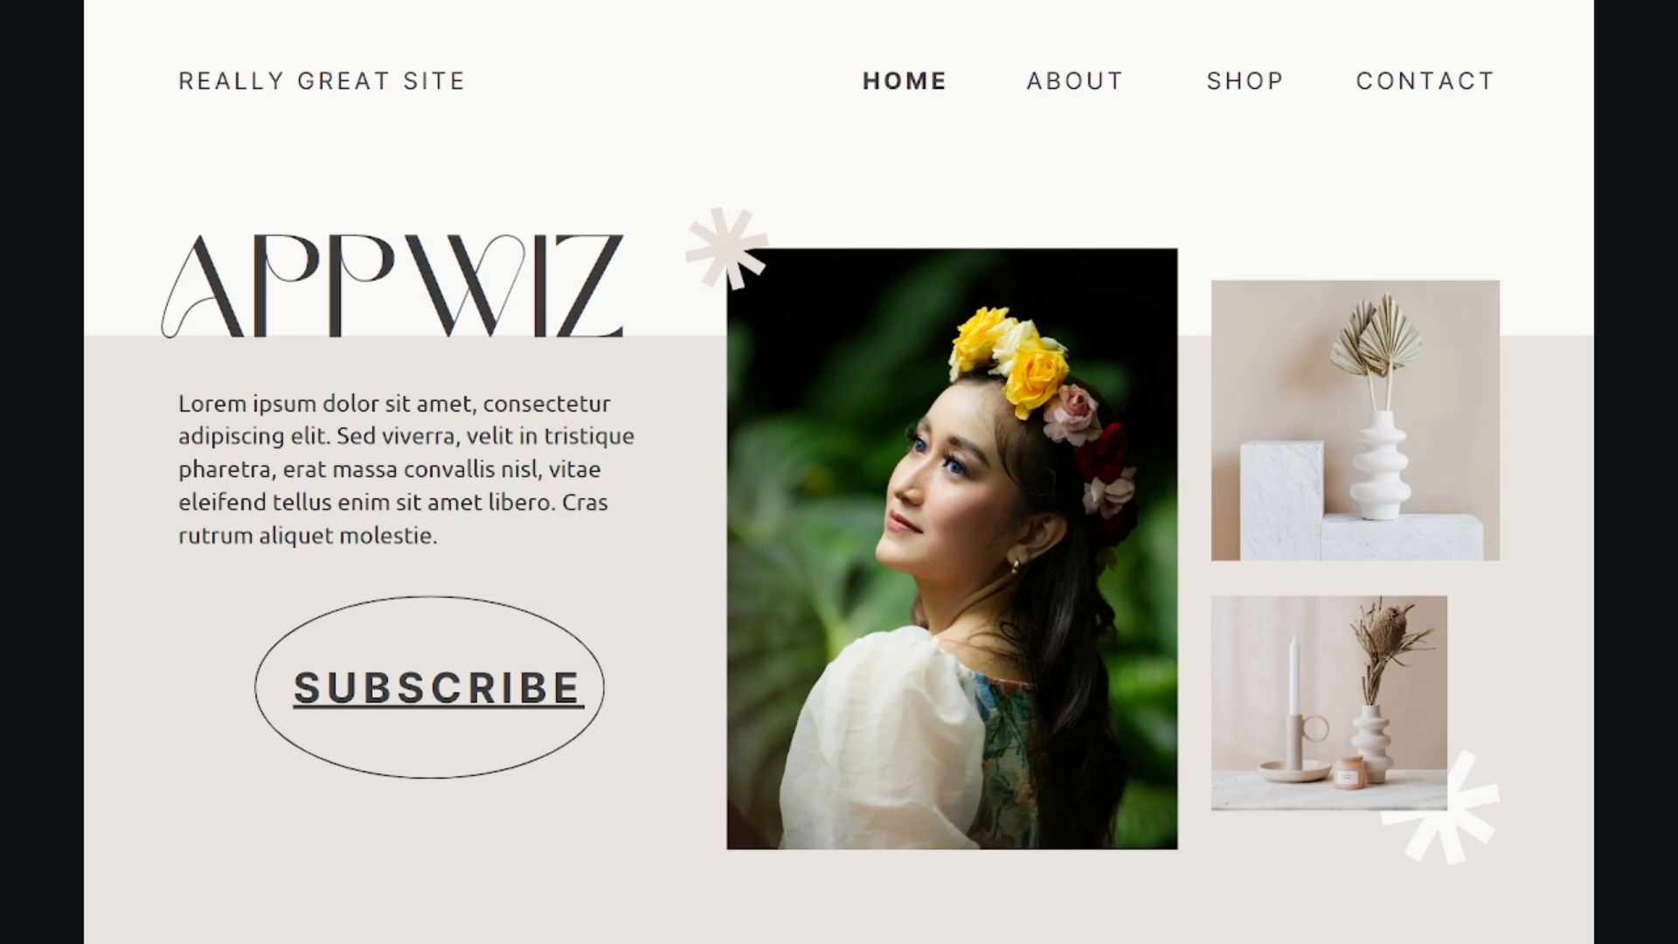
key("Escape")
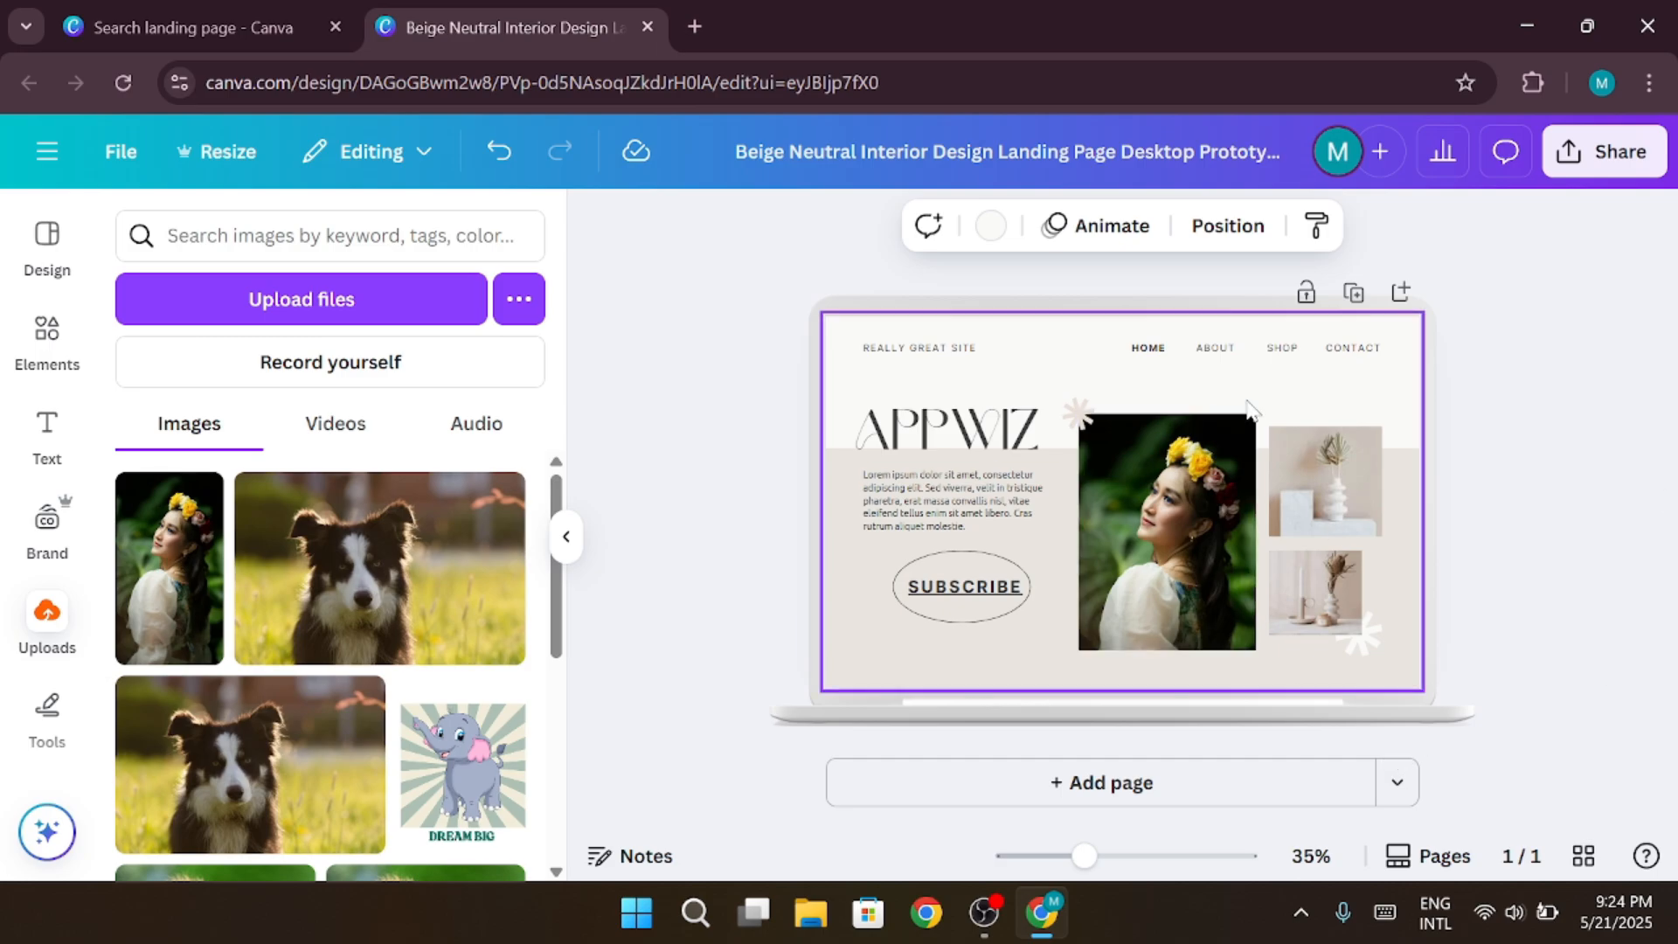
Open the design's website publishing options and open the path of the website URL for editing
left_click(1576, 177)
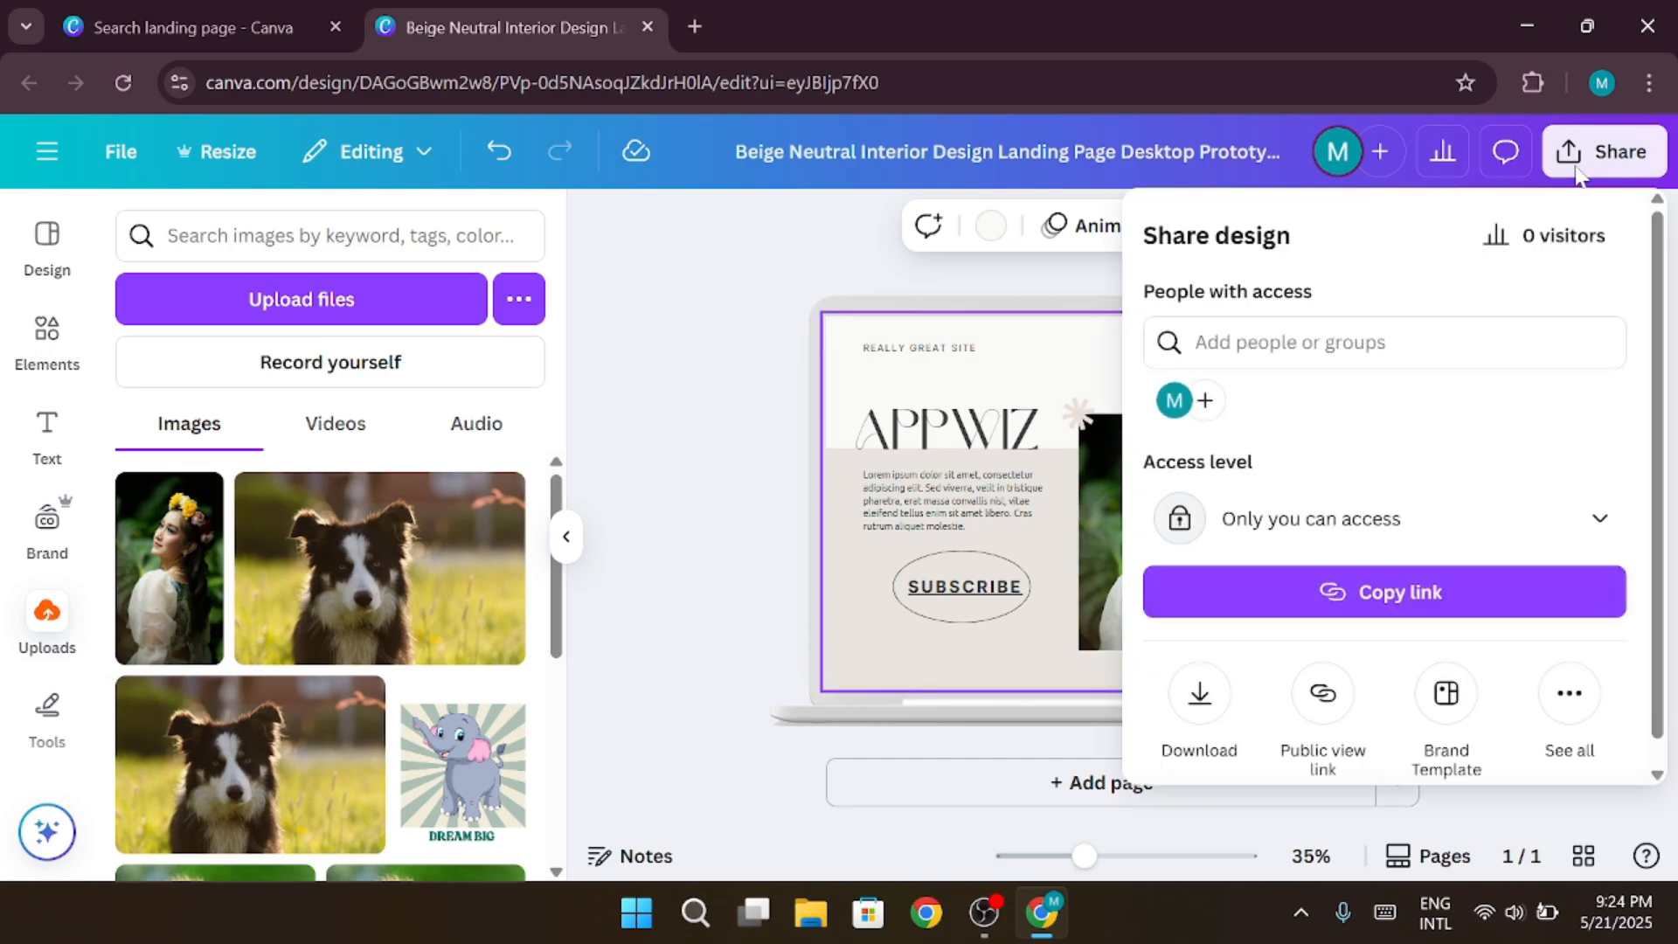
left_click(1569, 695)
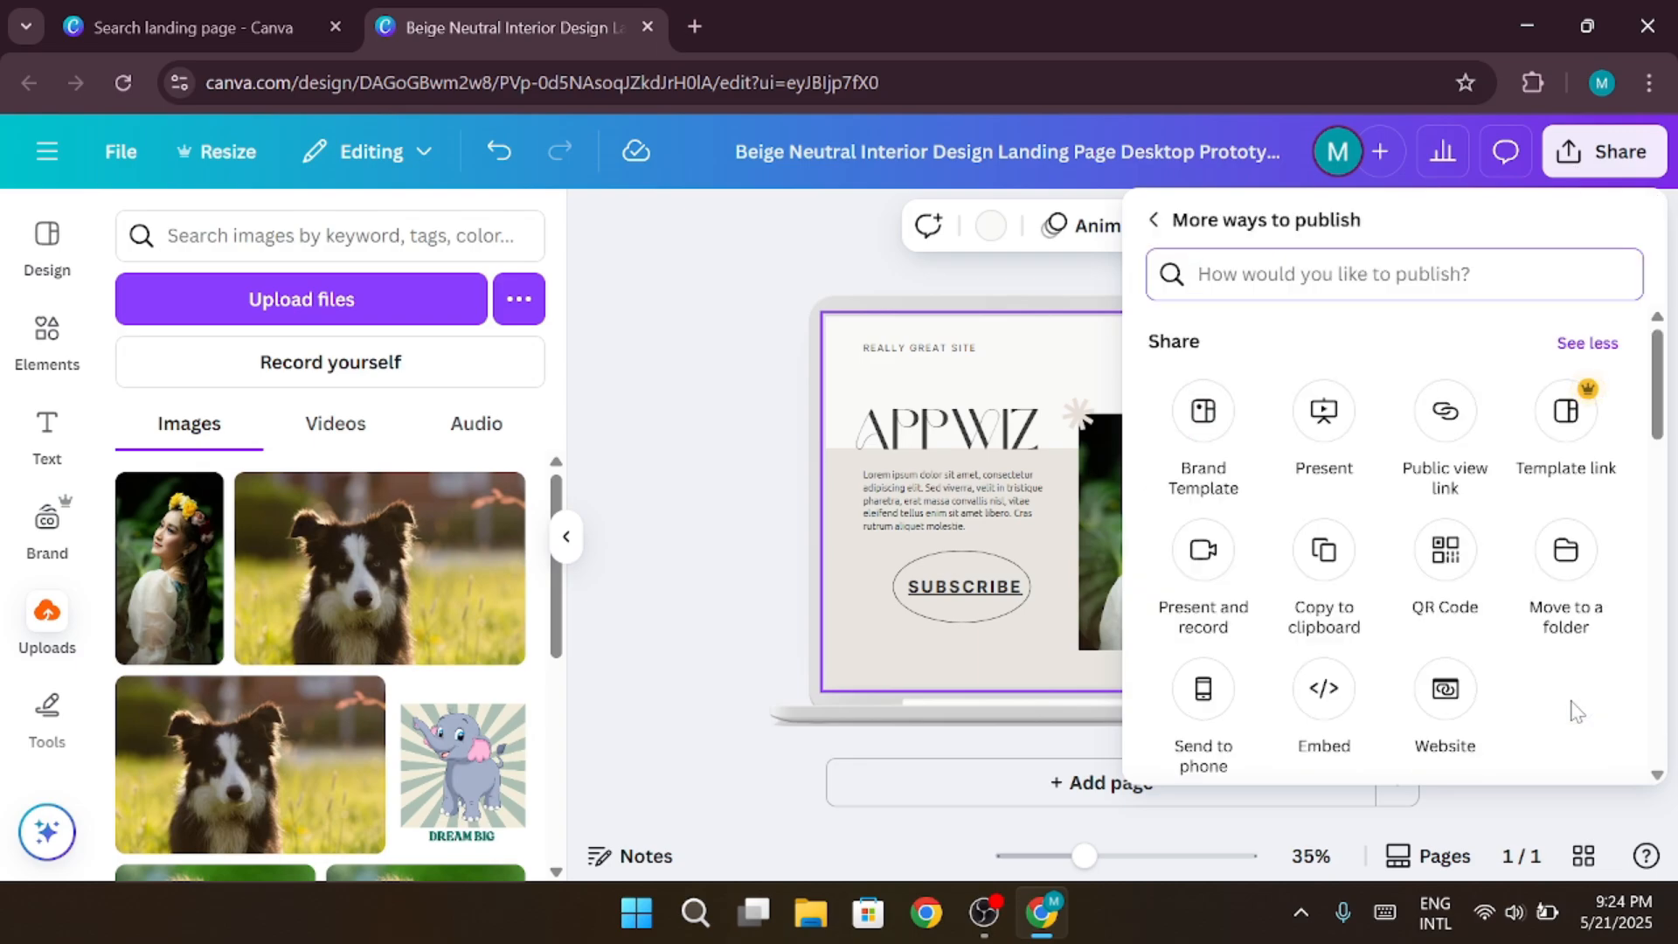
left_click(1445, 688)
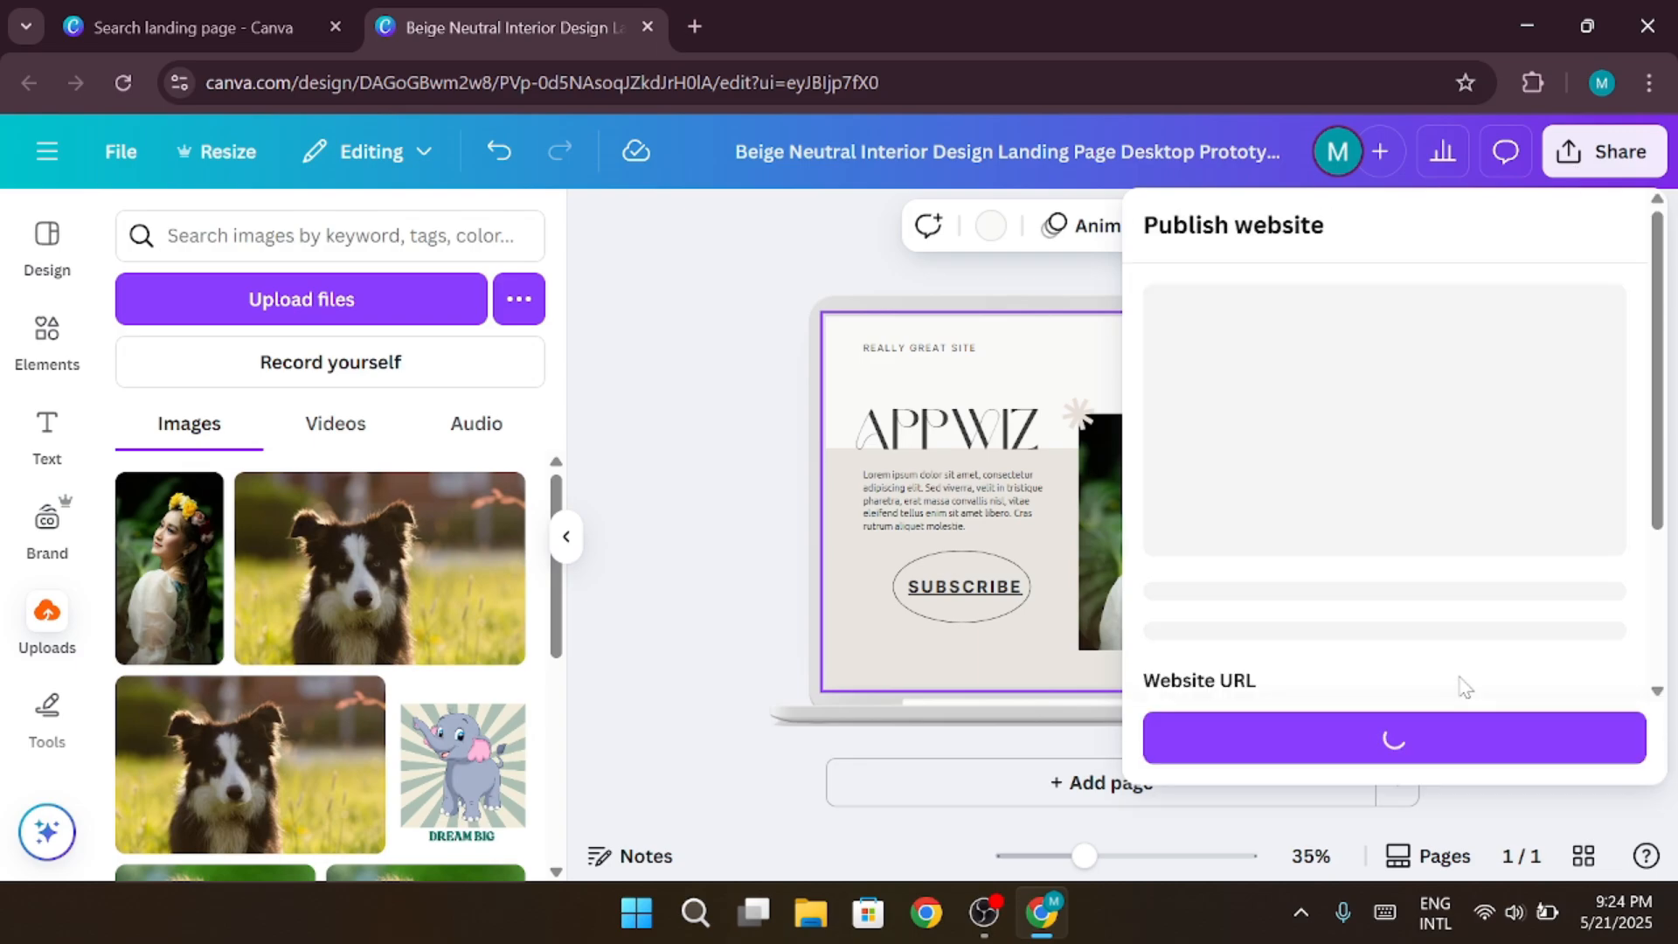
scroll(1458, 612, "down", 1)
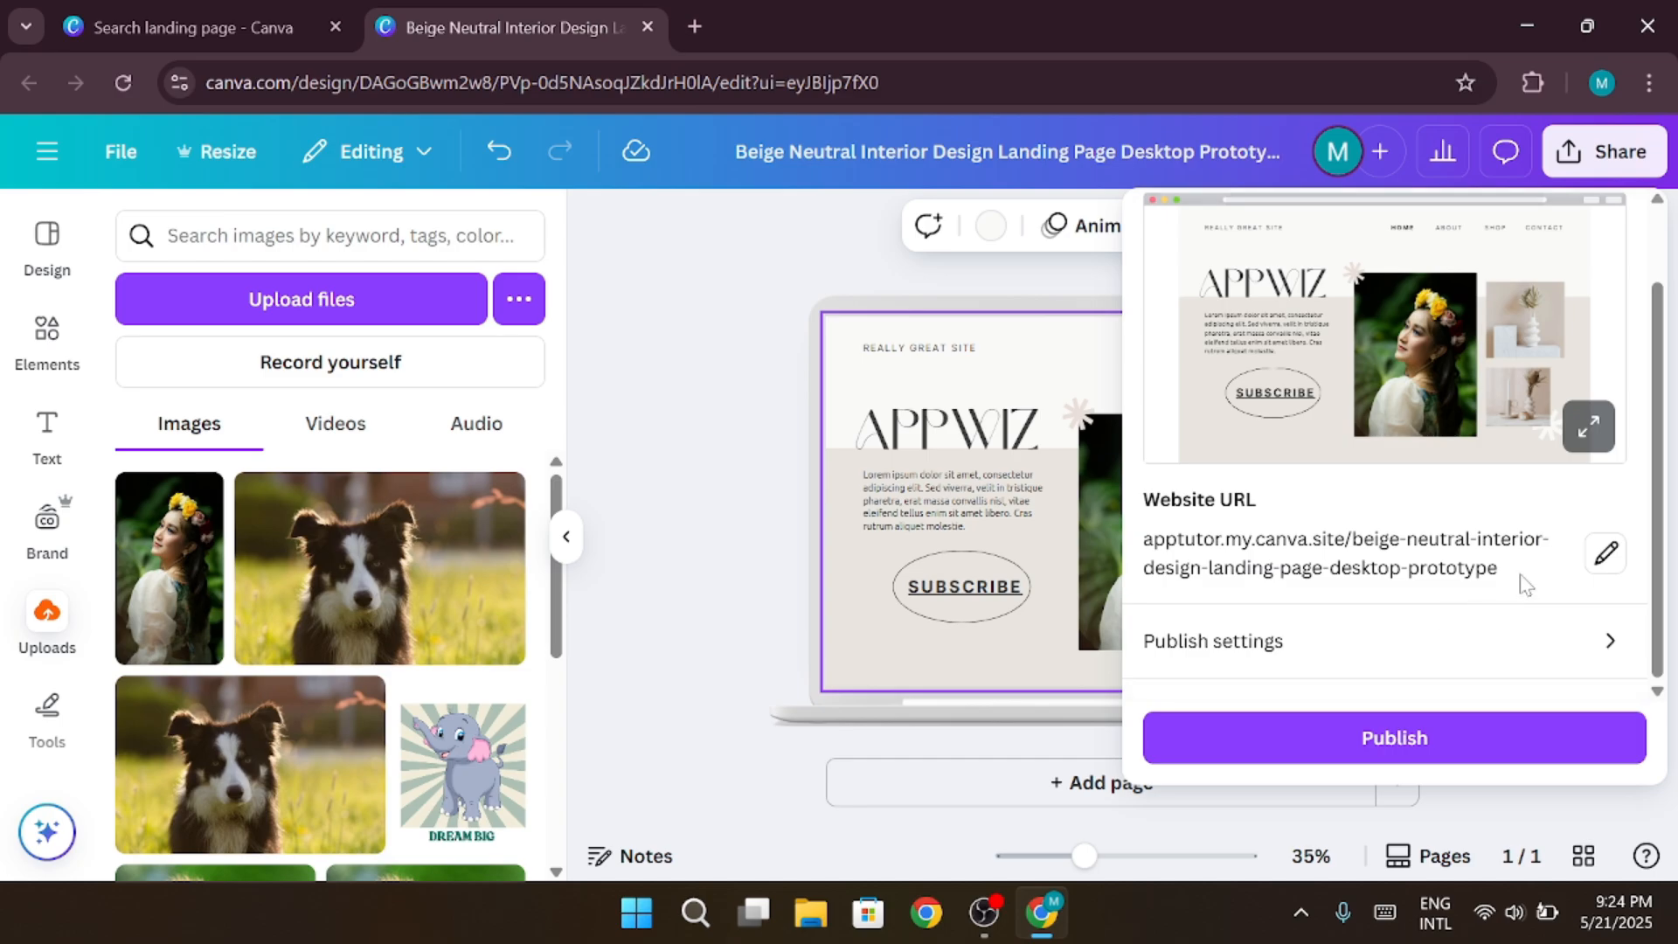
left_click(1606, 552)
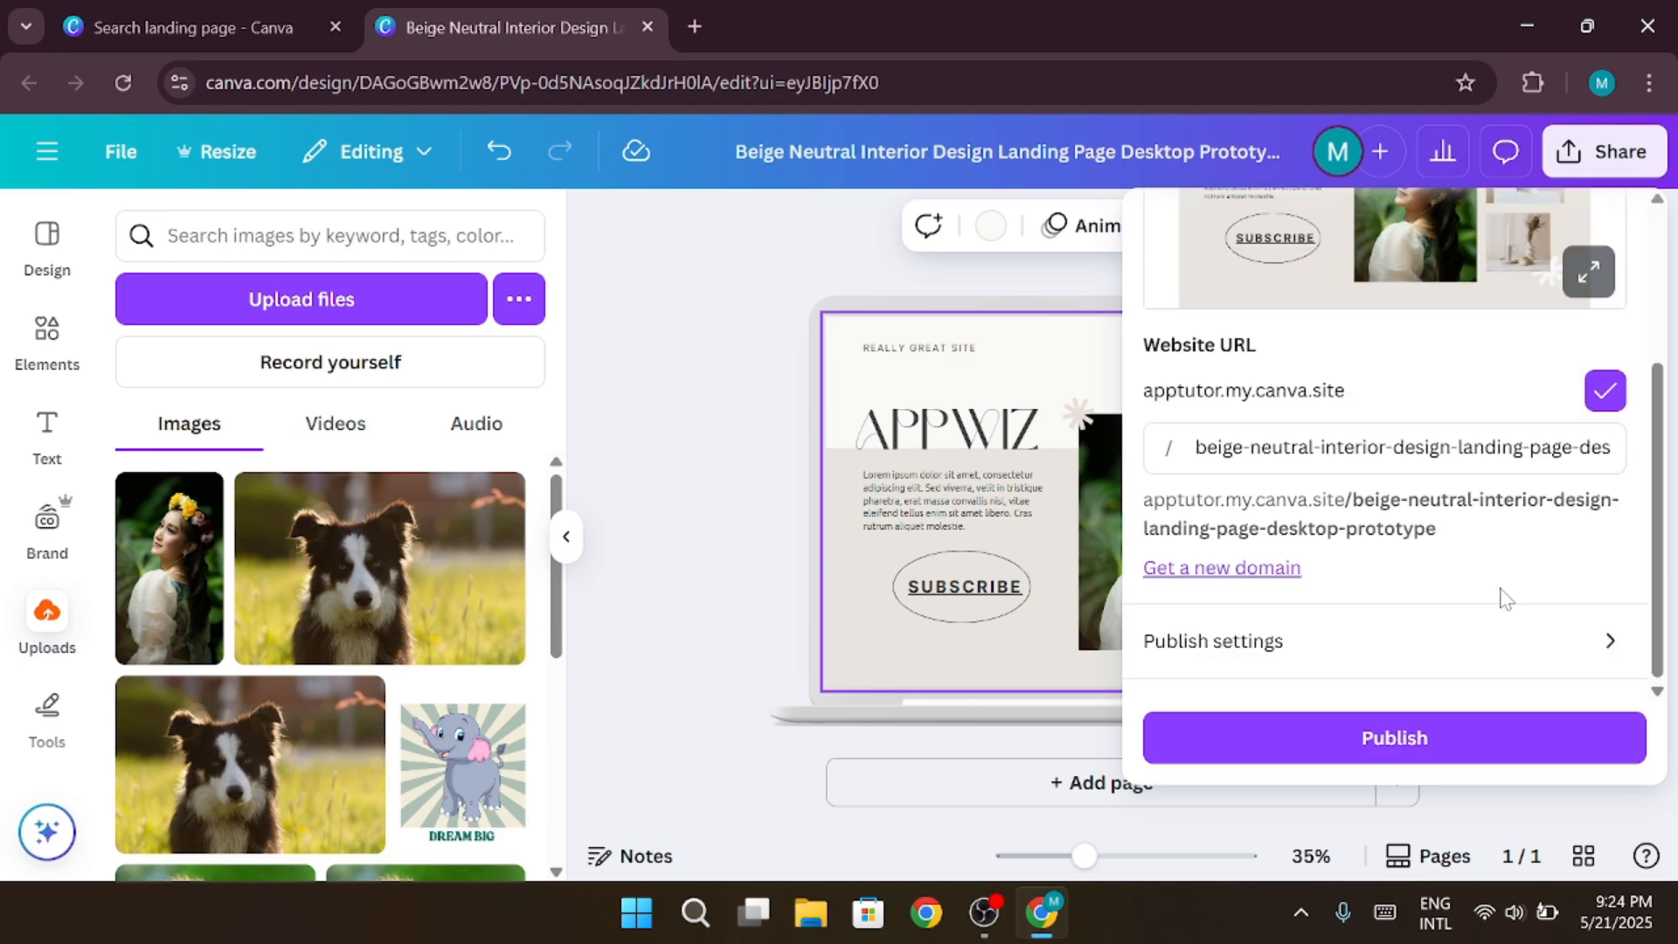
left_click(1612, 448)
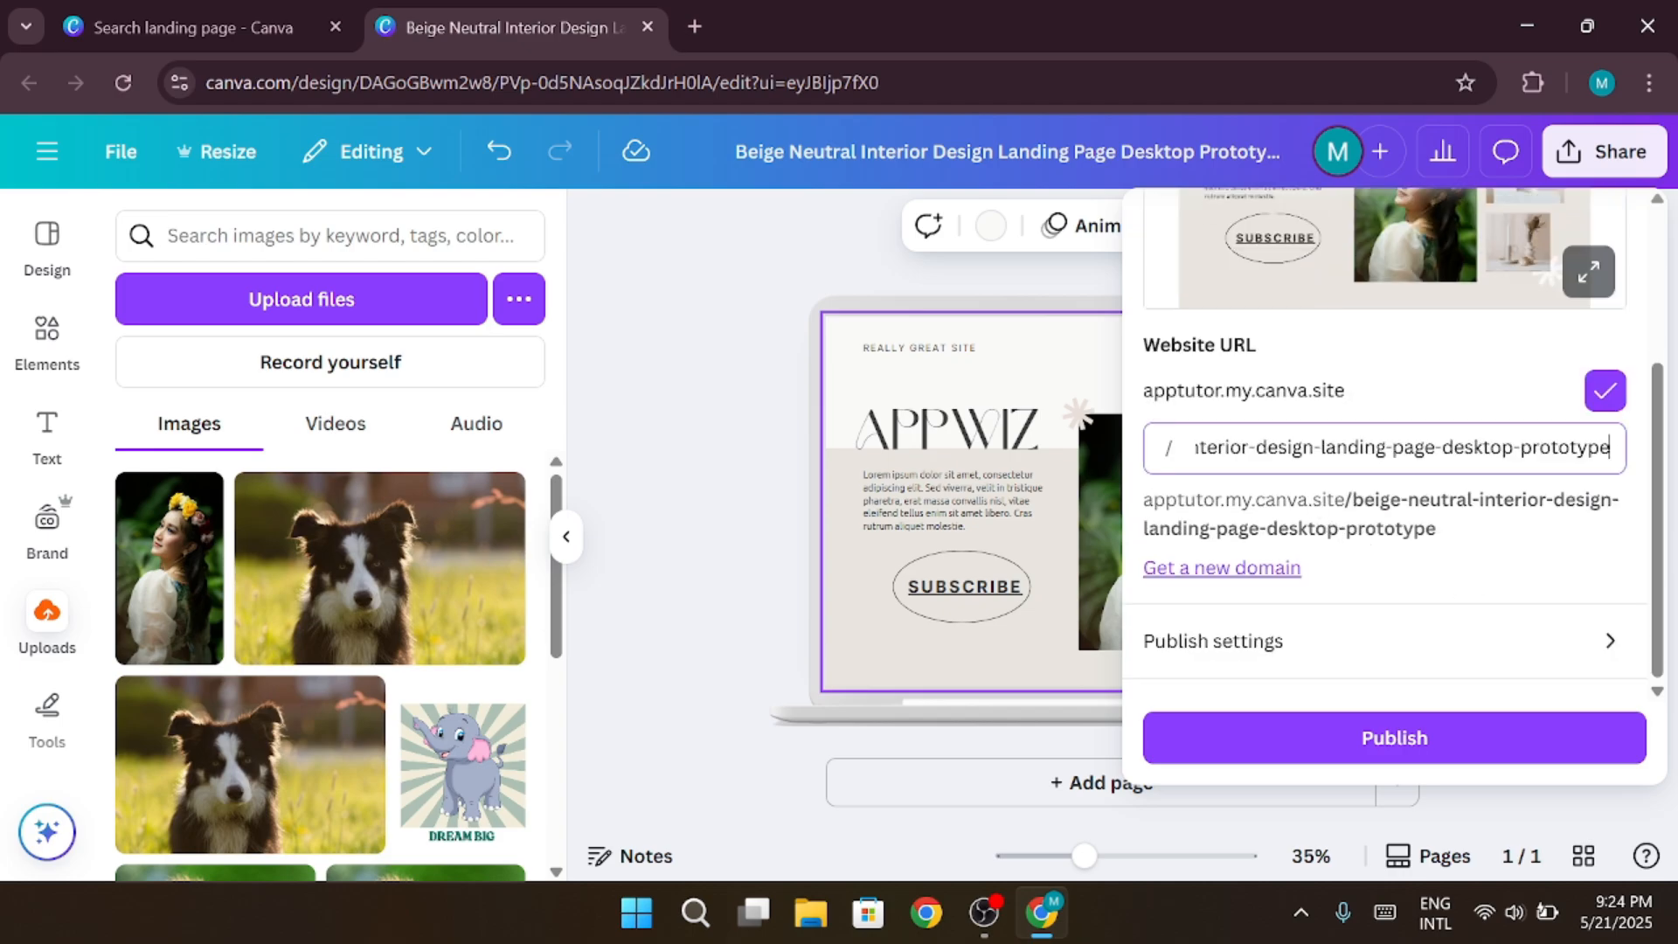
scroll(1613, 448, "up", 1)
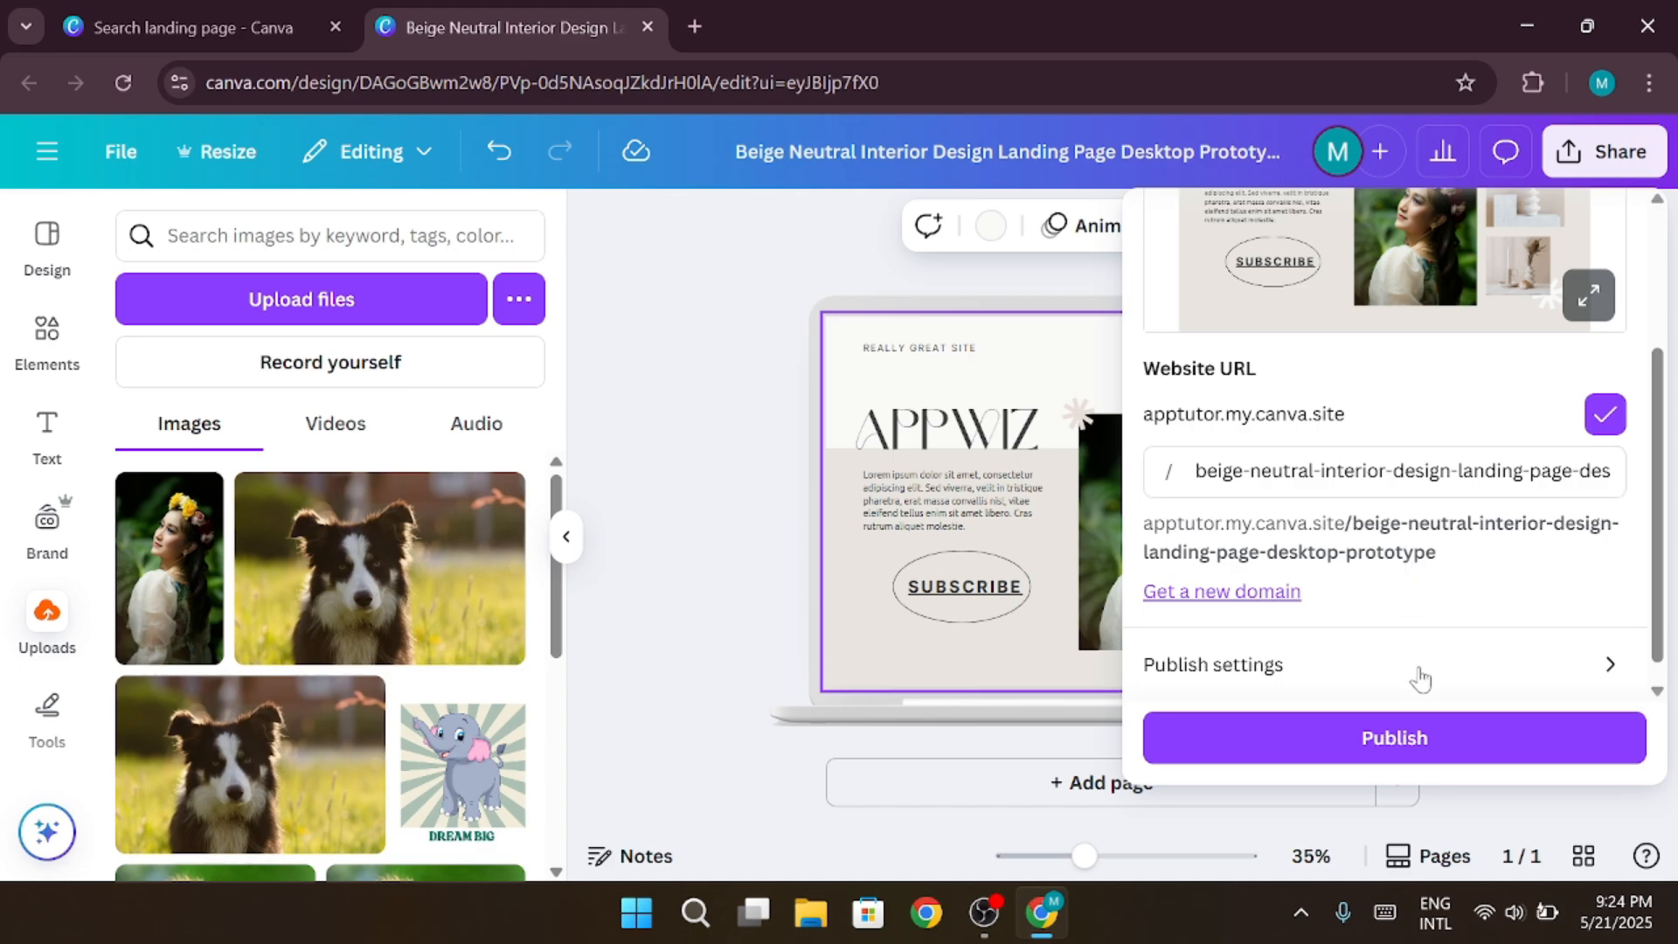
Try to publish the landing page as a website, and minimize the browser window
left_click(1416, 736)
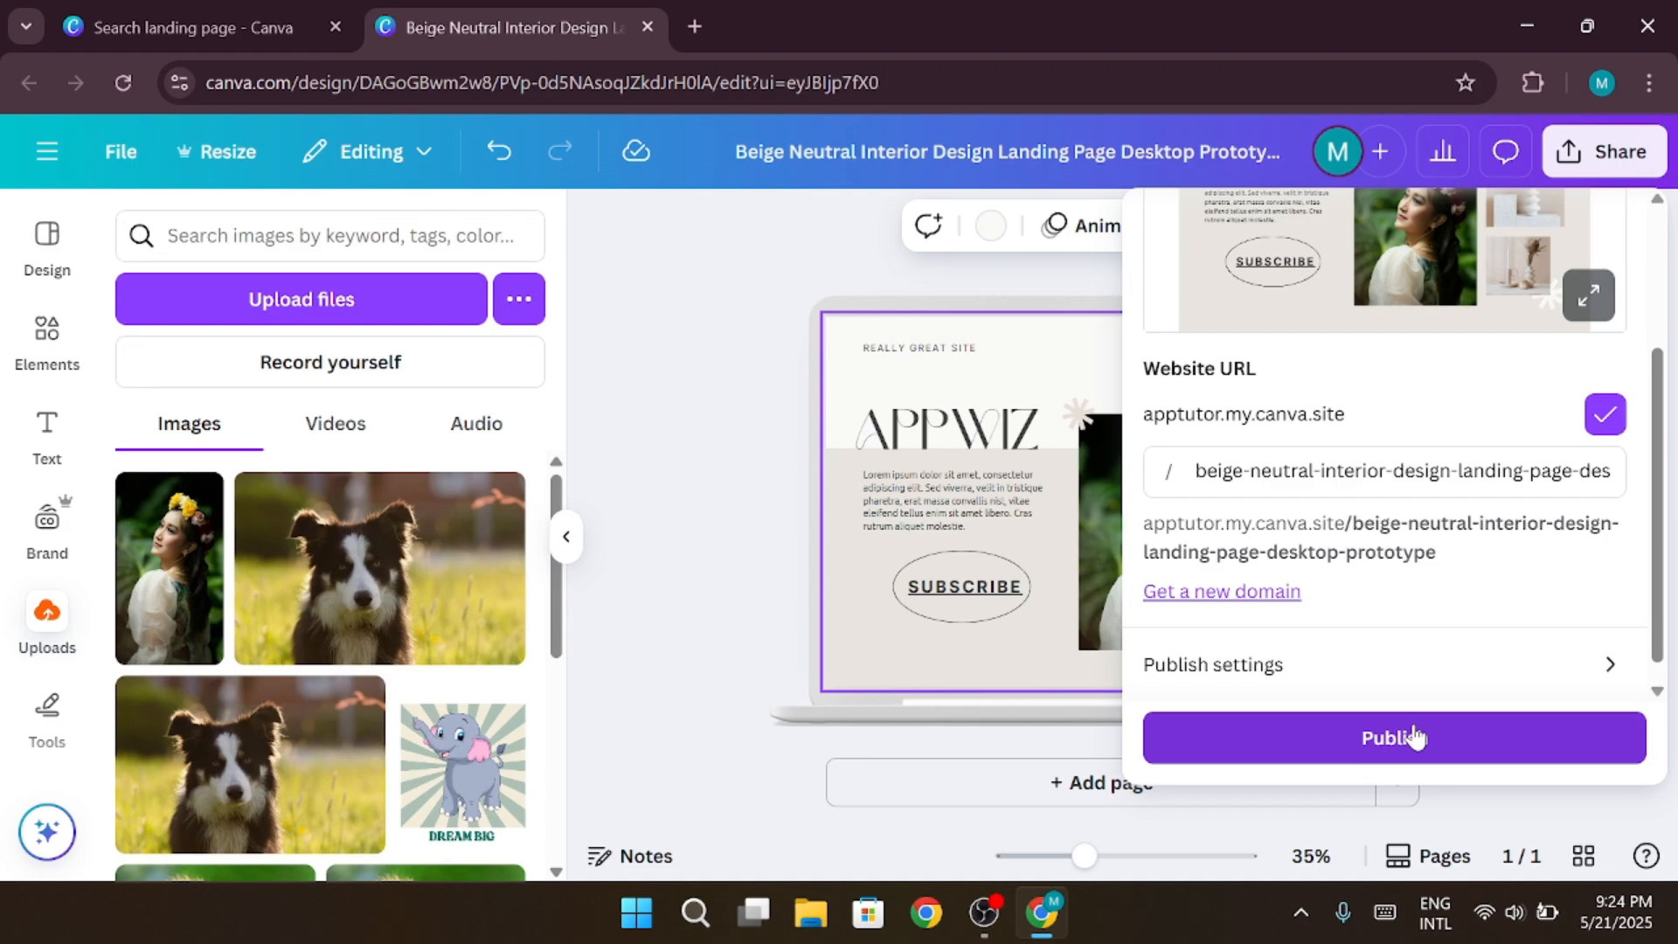
left_click(1521, 31)
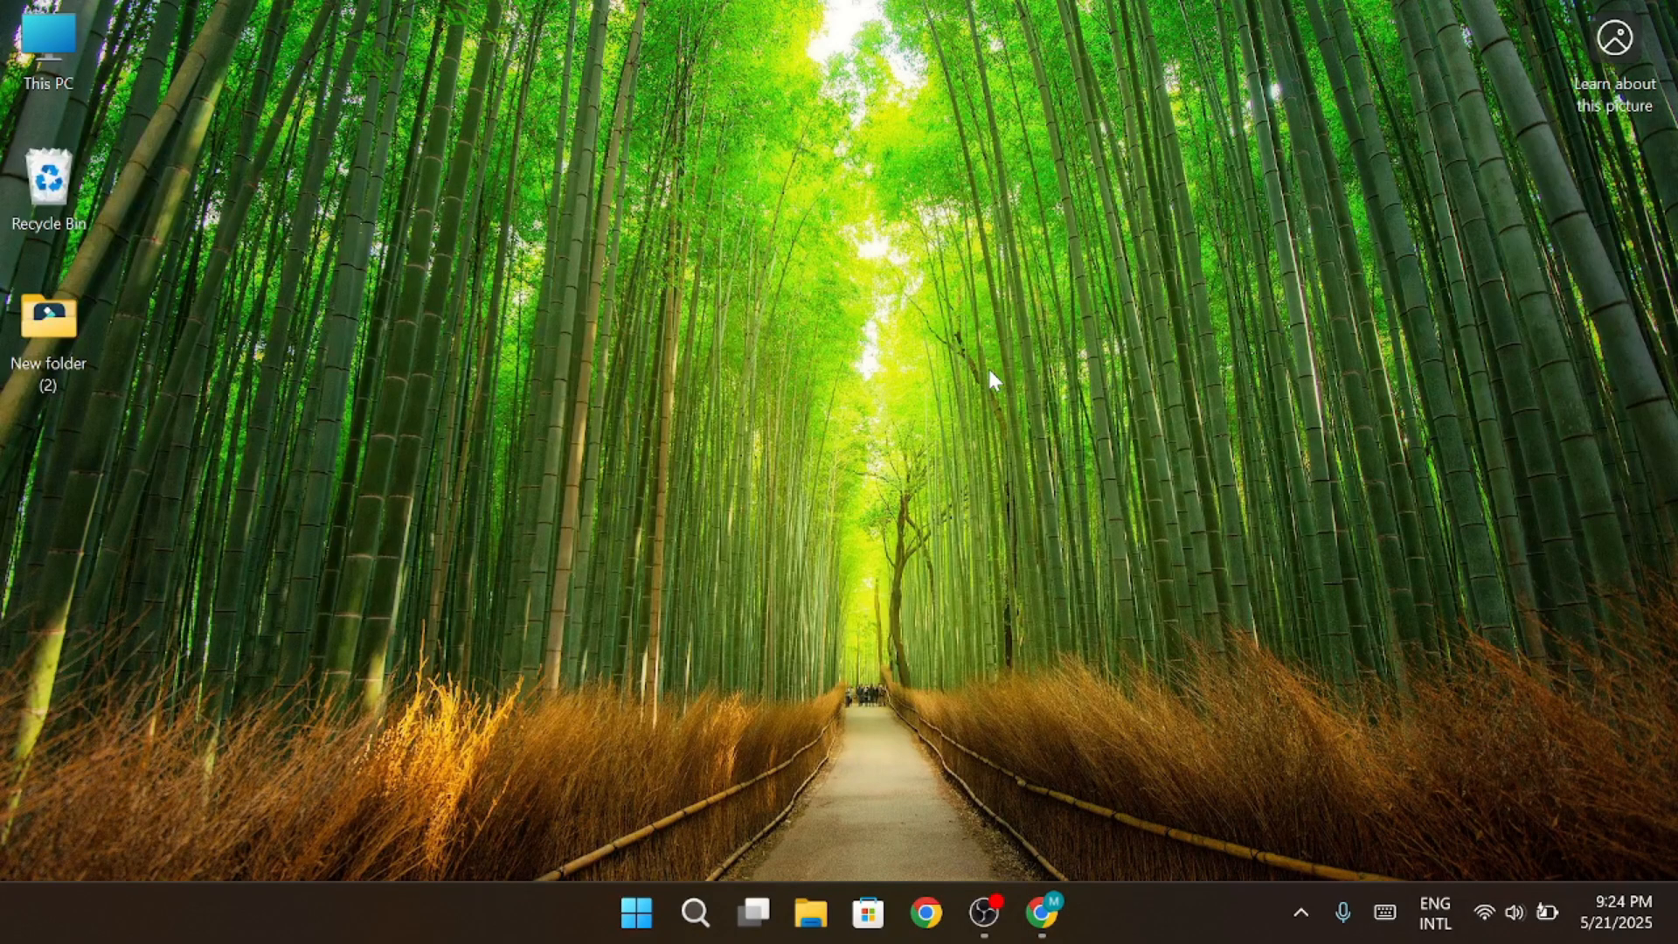